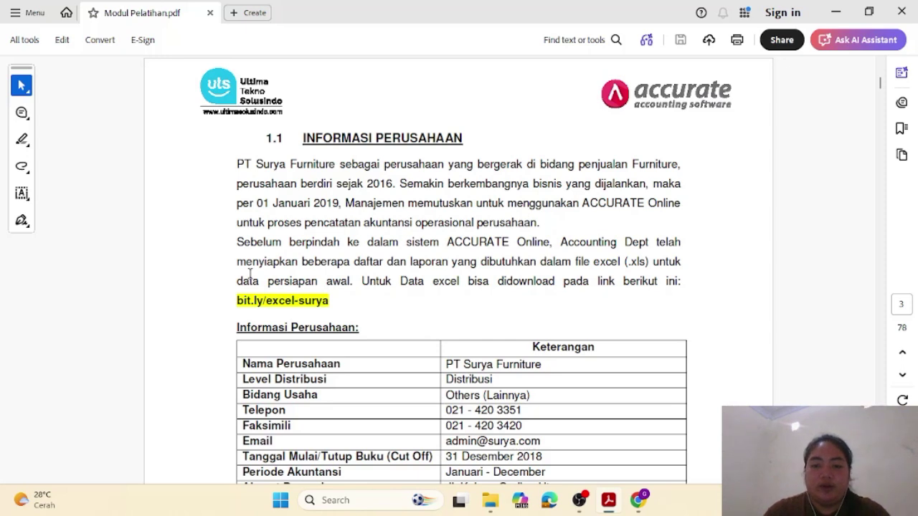
drag(235, 300, 338, 301)
key(ctrl+c)
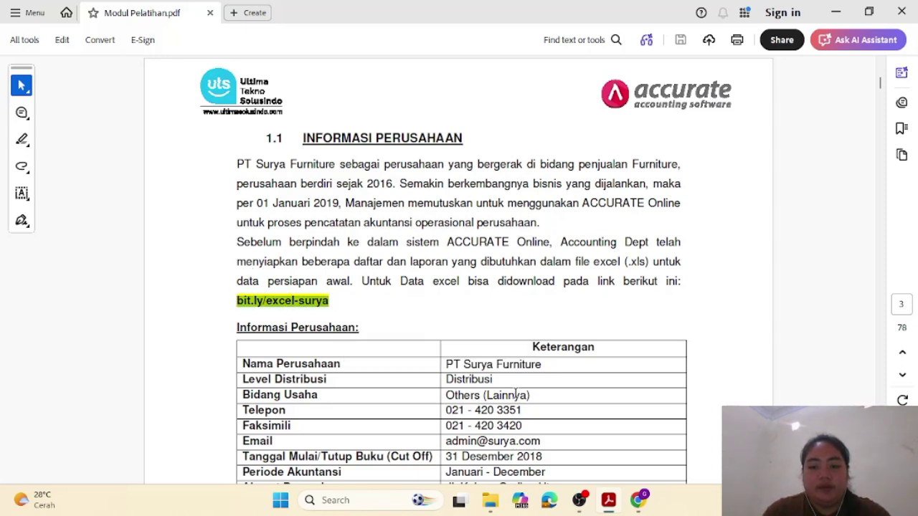
mouse_move(637, 500)
click(637, 448)
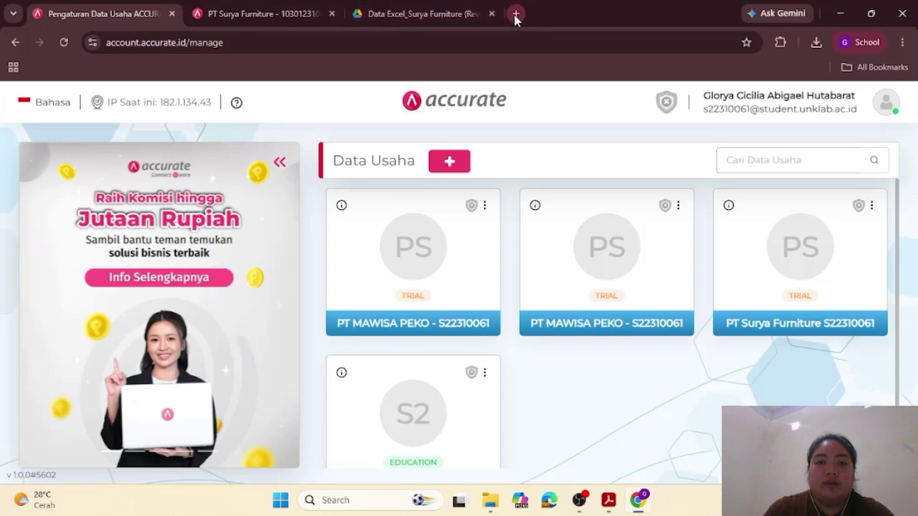
click(515, 13)
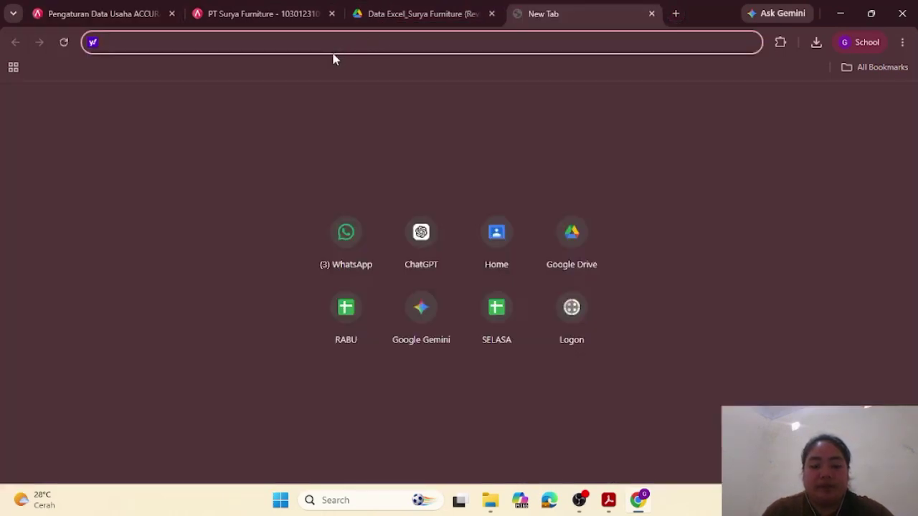
key(ctrl+v)
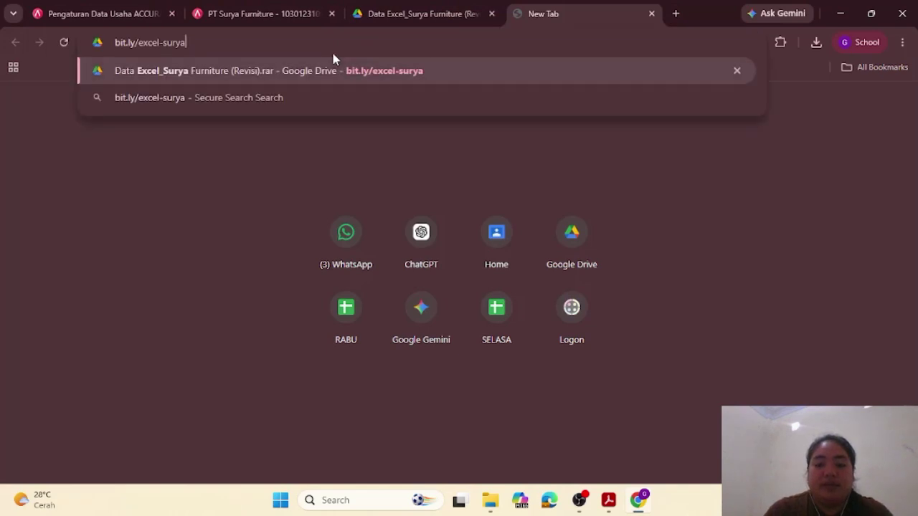
key(Return)
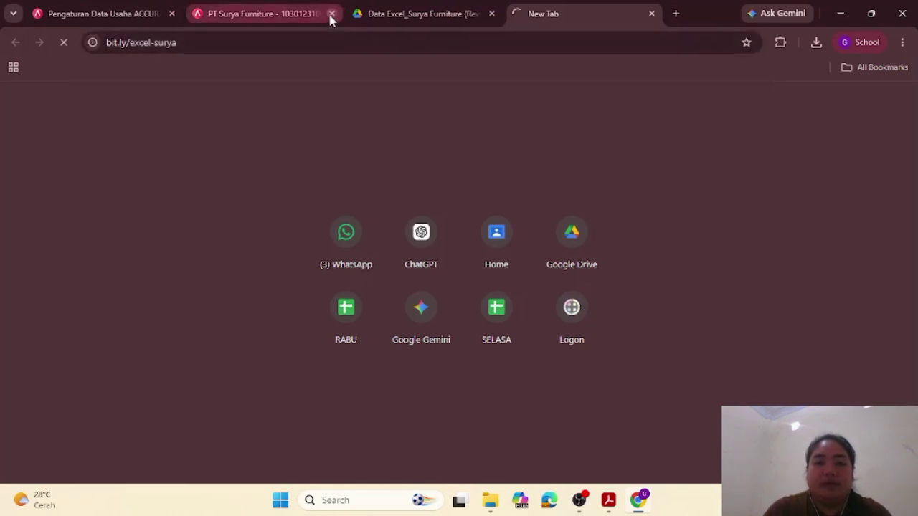
click(331, 16)
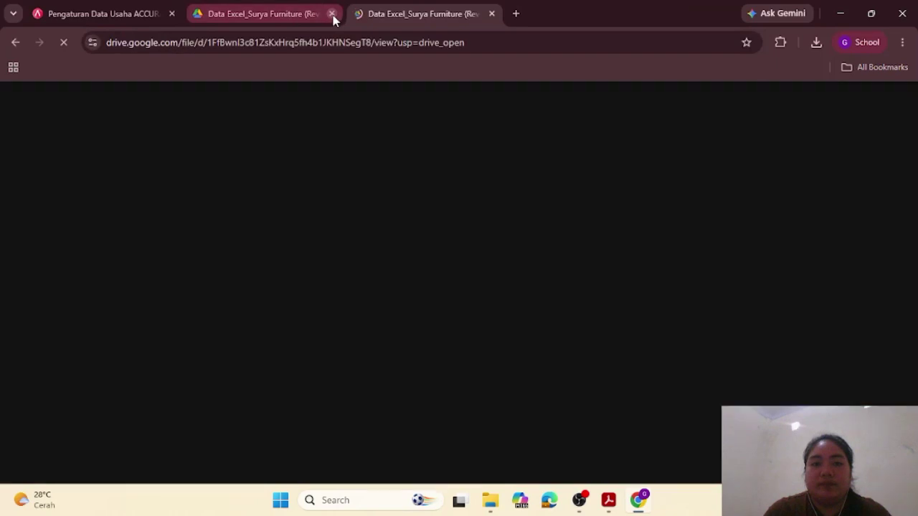
click(331, 16)
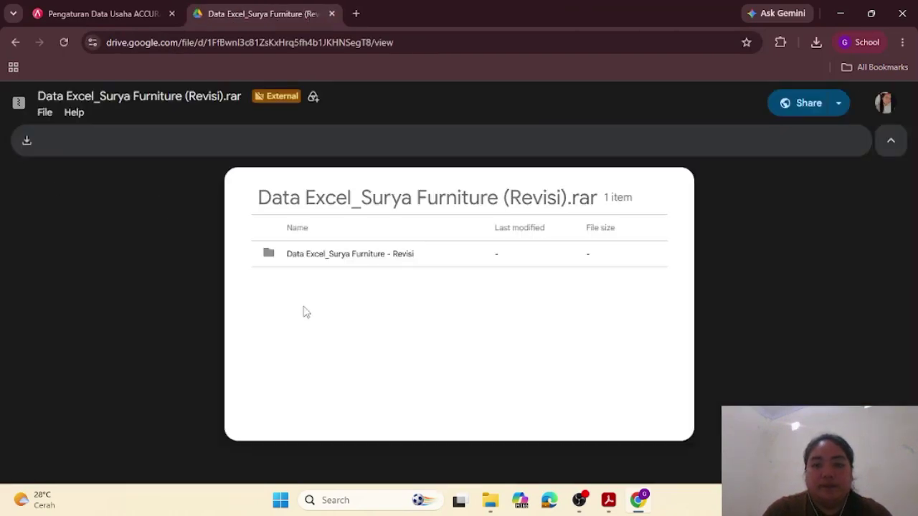
click(27, 139)
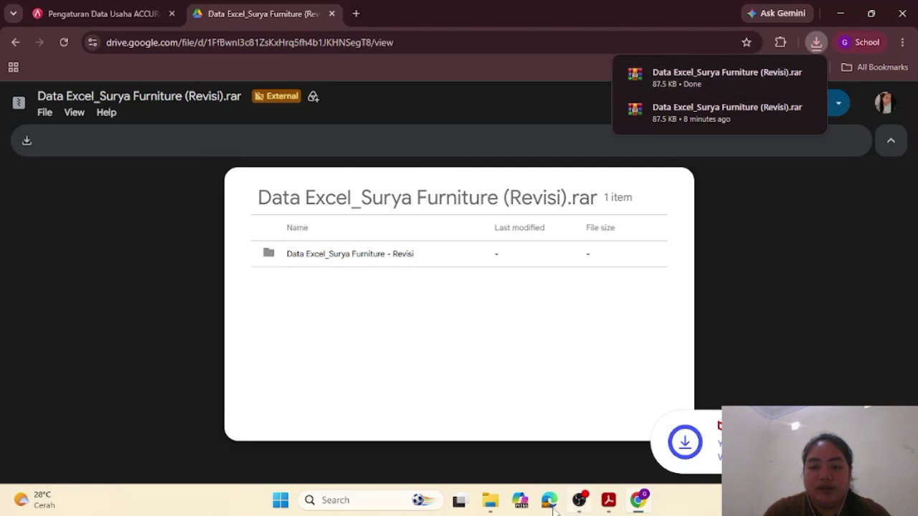
click(476, 446)
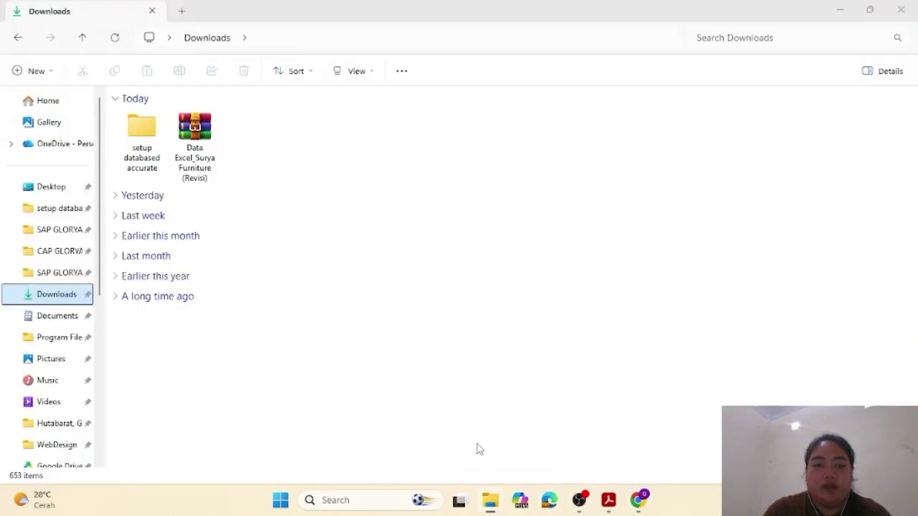
Step: Extract the .rar into Downloads and open its Data Excel_Surya Furniture - Revisi subfolder
click(205, 151)
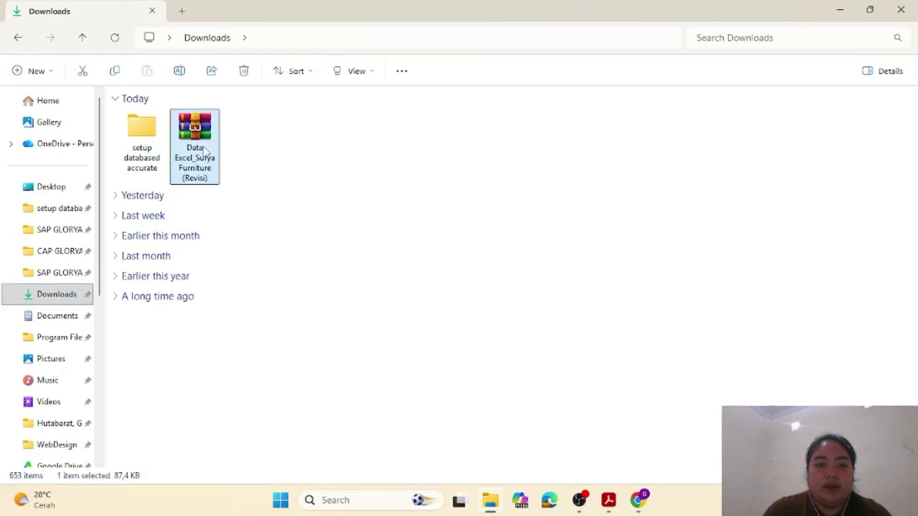
right_click(205, 151)
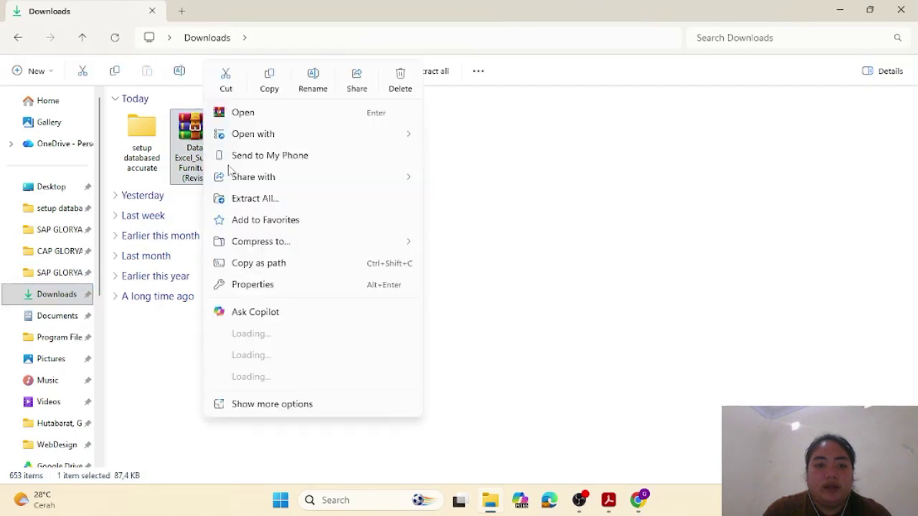
click(262, 198)
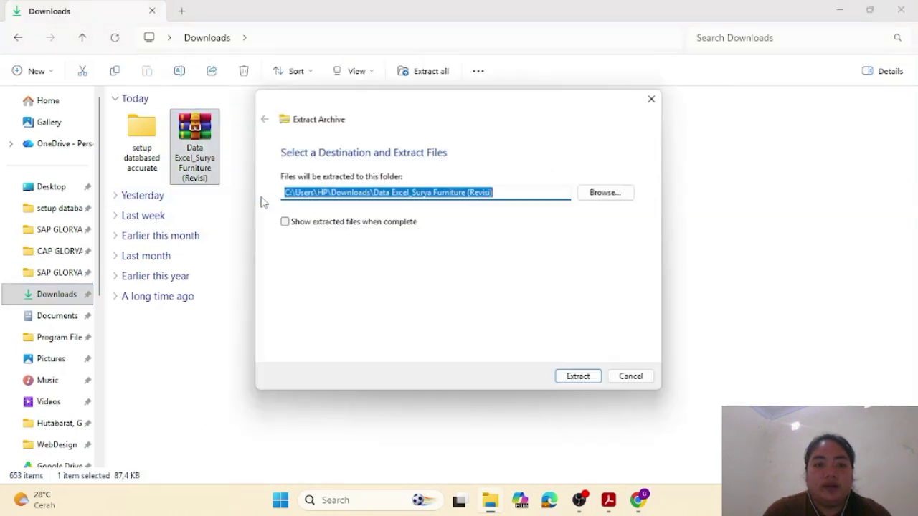
click(592, 380)
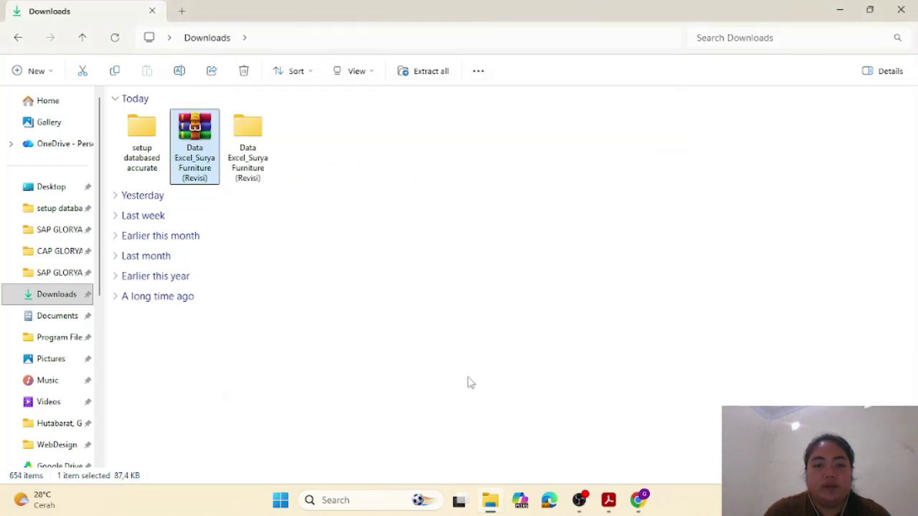
double_click(256, 143)
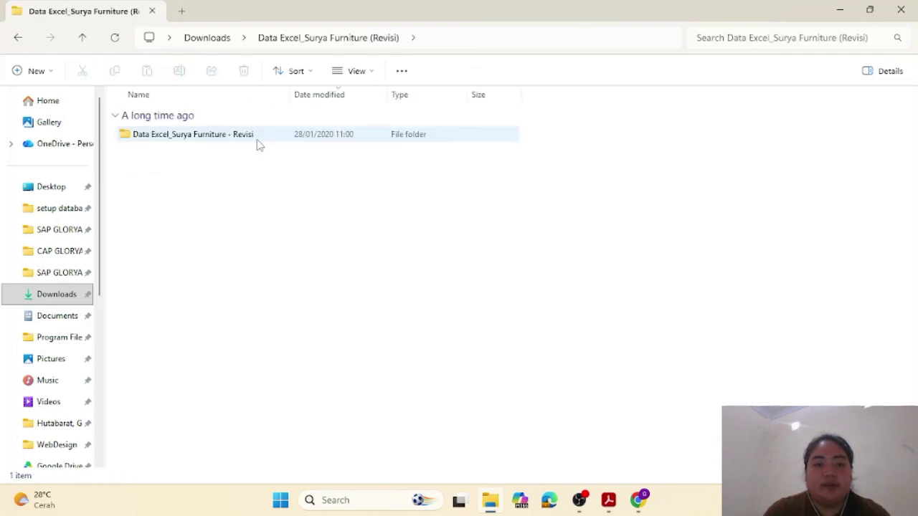
double_click(241, 138)
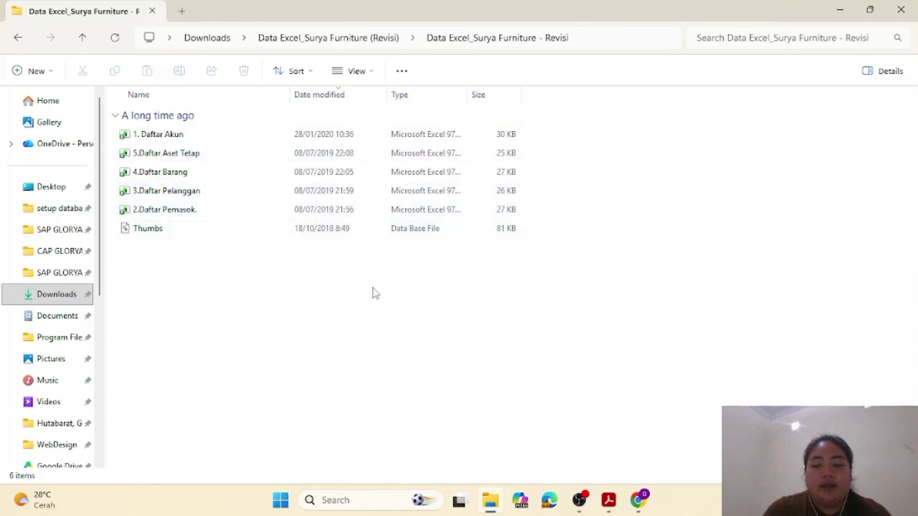
Step: Start a new Accurate business database with Accurate Online selected as the product
mouse_move(635, 501)
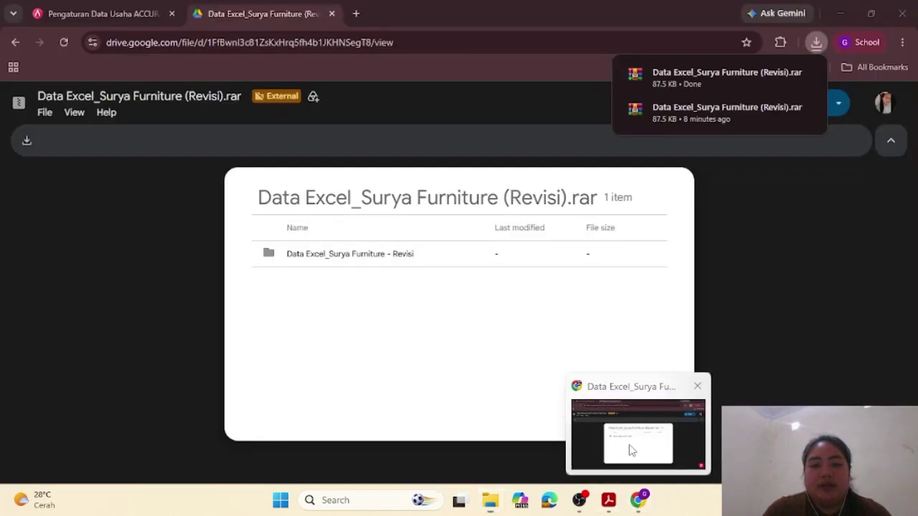
click(629, 444)
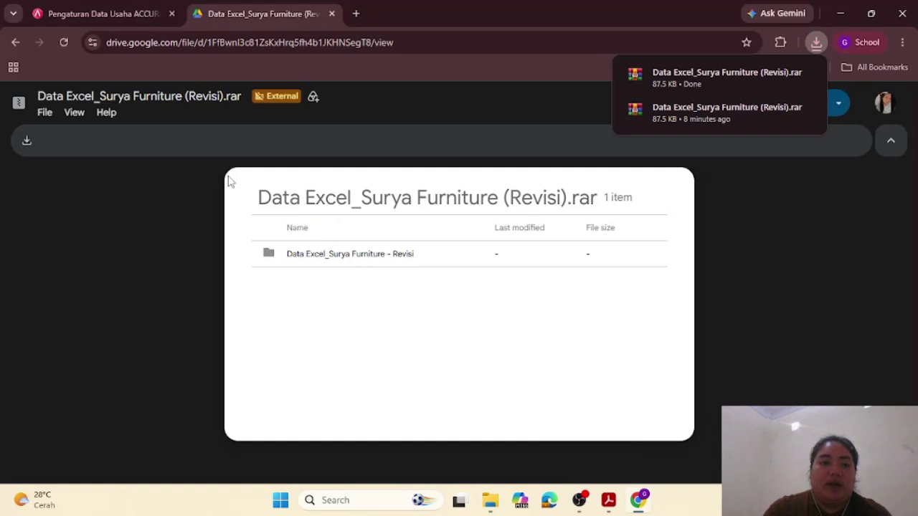
click(101, 14)
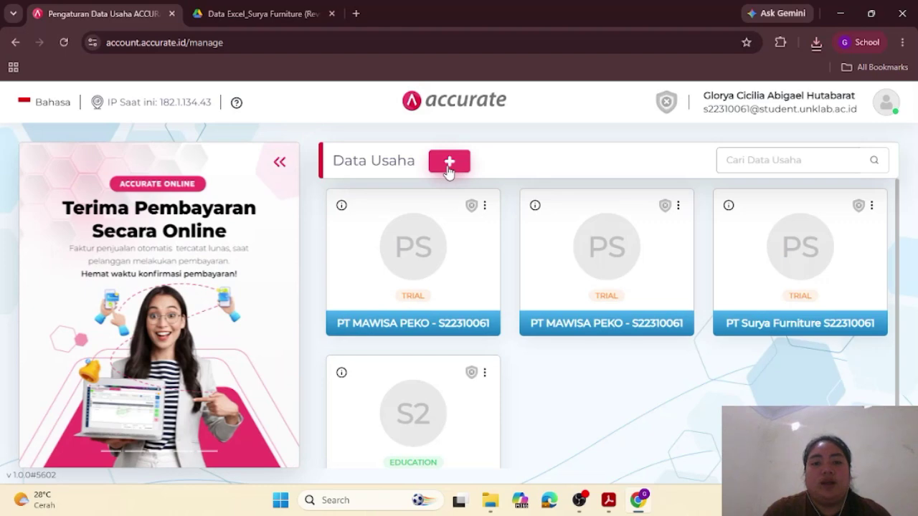
click(449, 162)
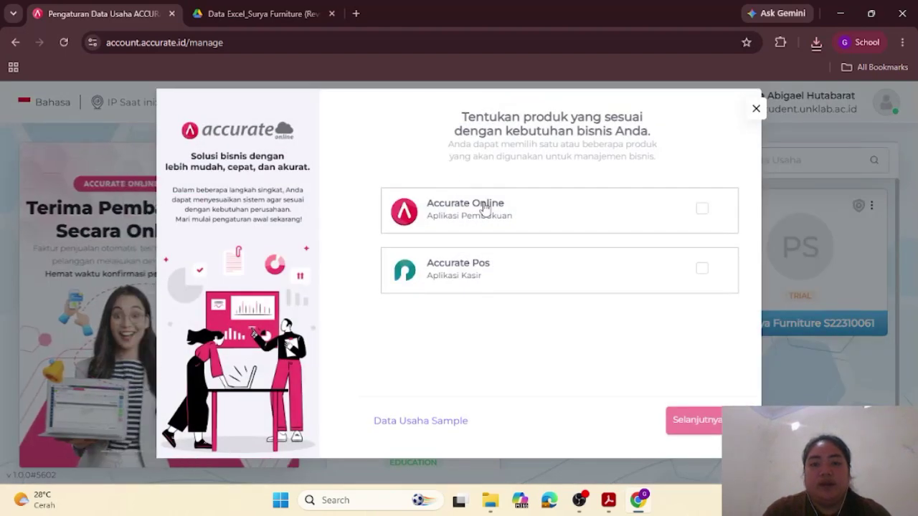
click(701, 209)
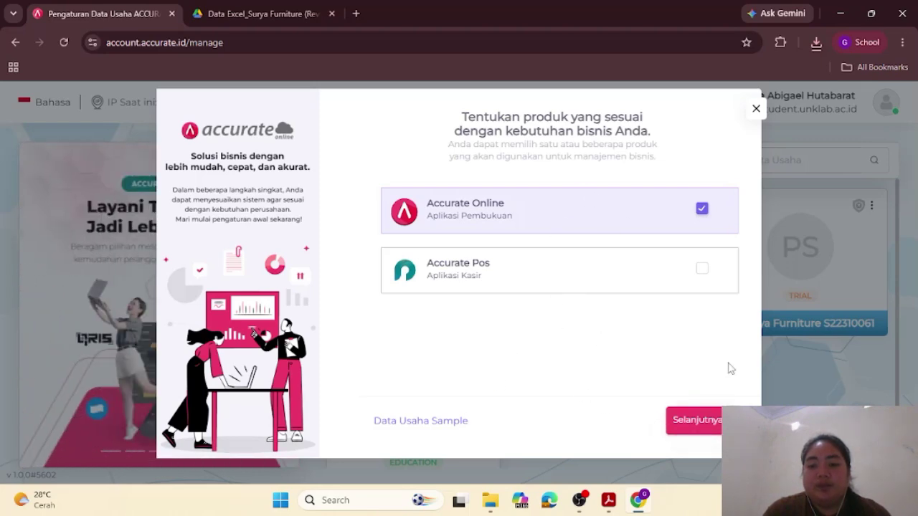
click(696, 422)
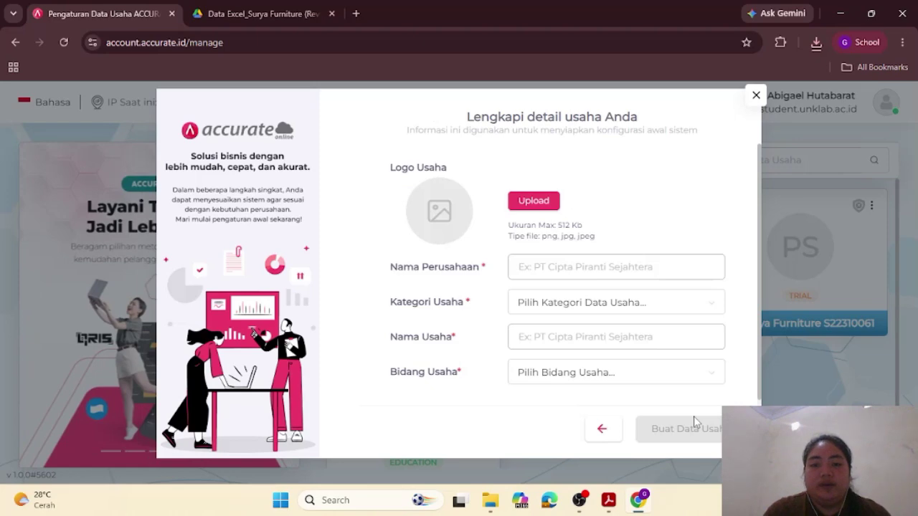
Step: Copy 'PT Surya Furniture' from the PDF's company information table
mouse_move(603, 501)
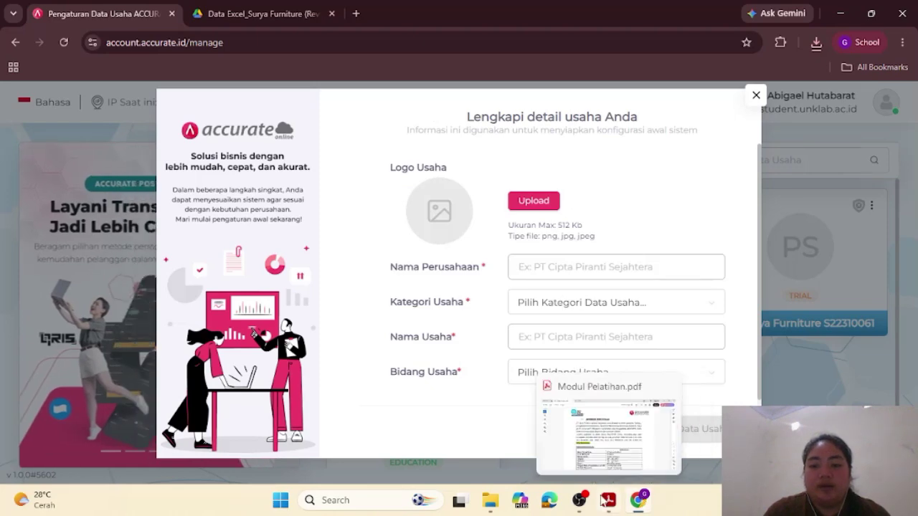
click(602, 444)
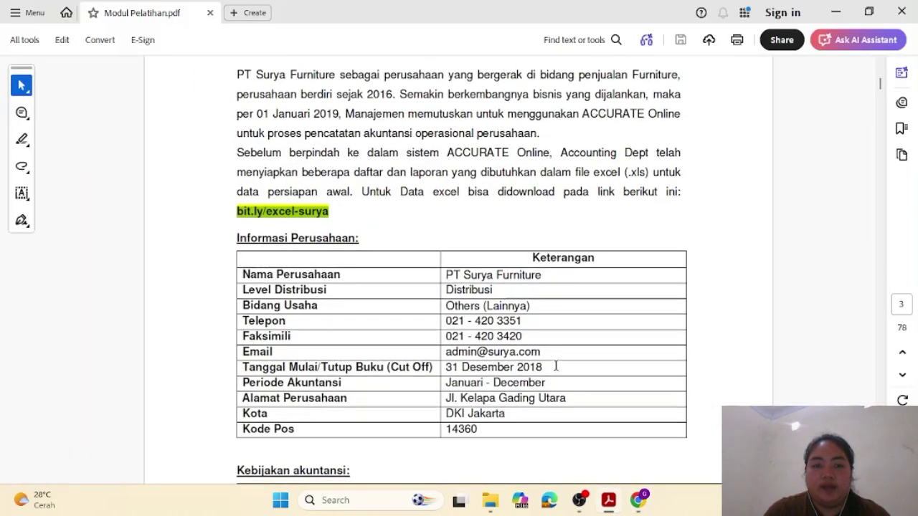
scroll(555, 366, down, 3)
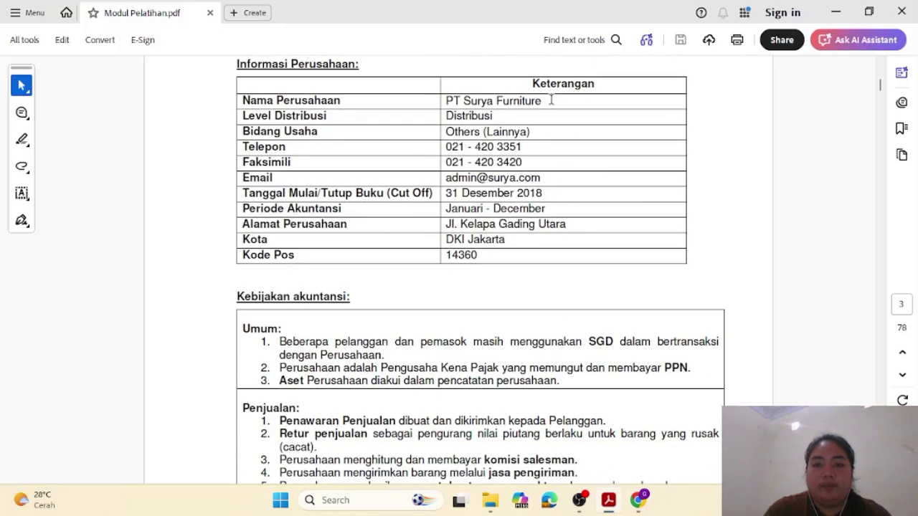
drag(551, 101, 445, 100)
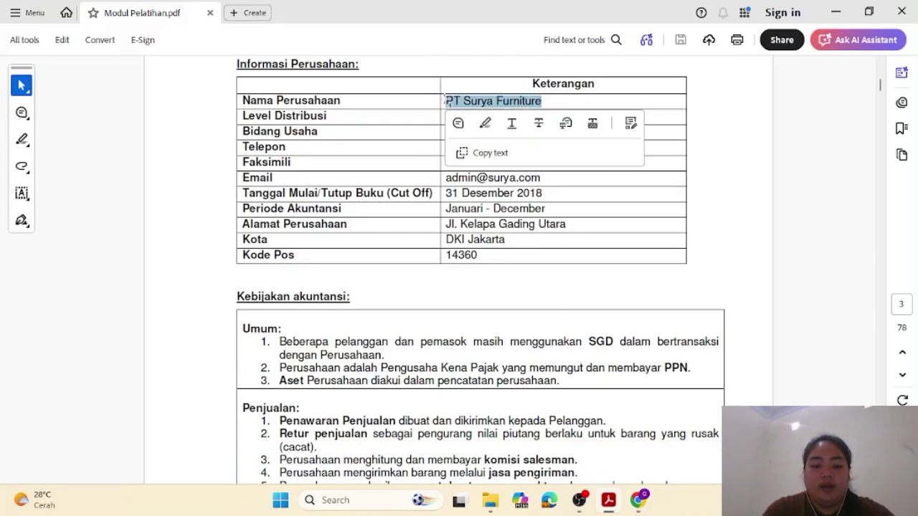
key(ctrl+c)
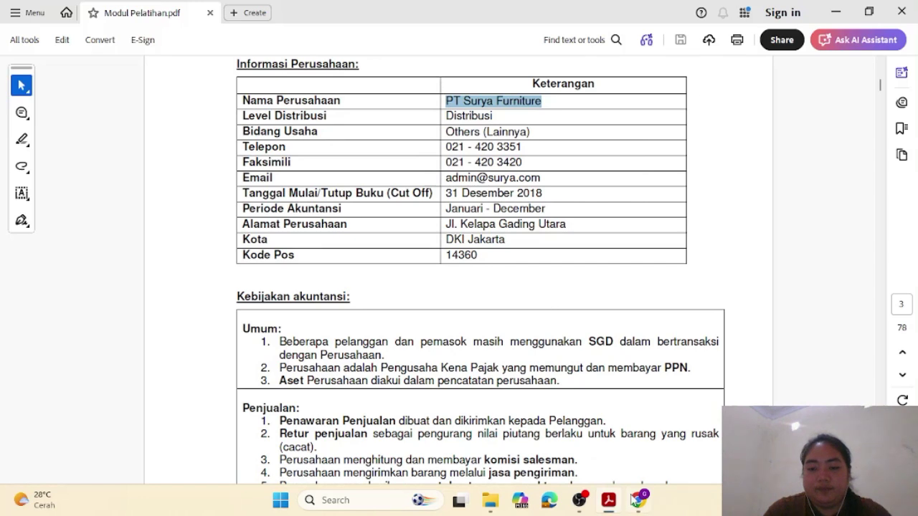
mouse_move(636, 499)
click(638, 445)
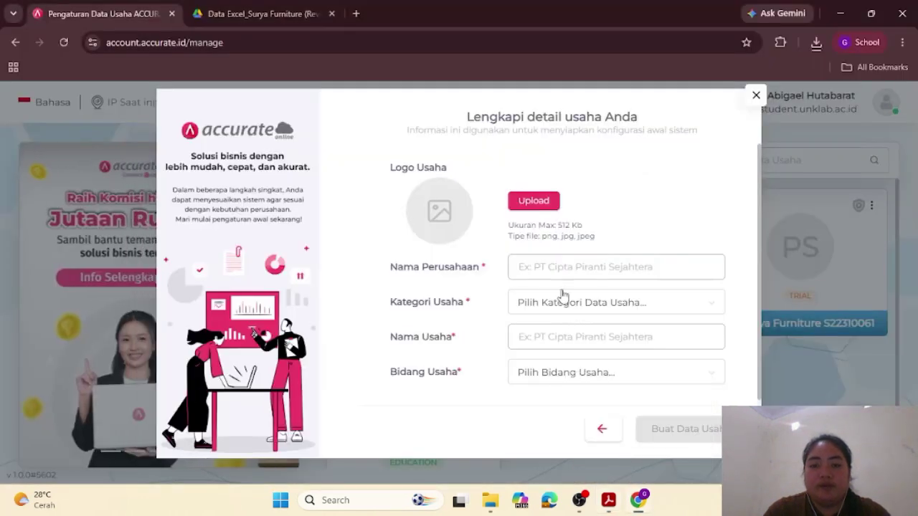
Step: Enter PT Surya Furniture plus an ID number as the company name and fill in the business name
click(554, 268)
key(ctrl+v)
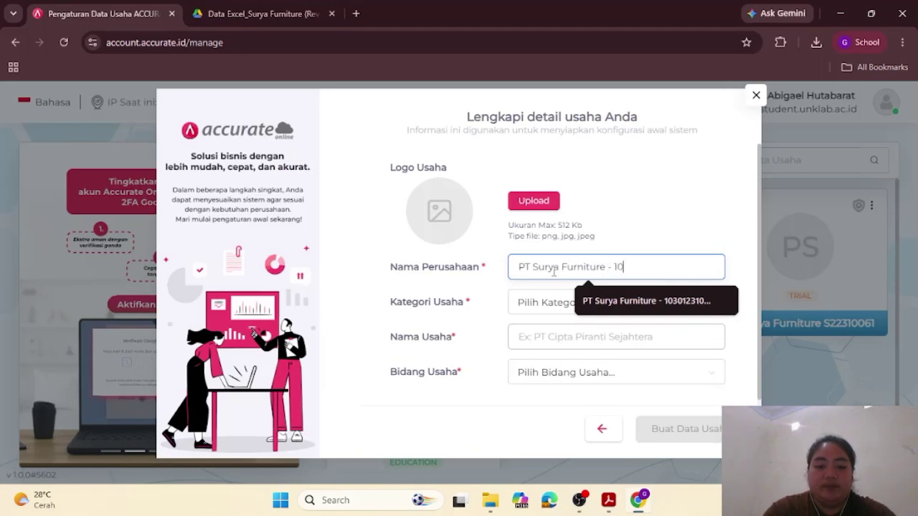
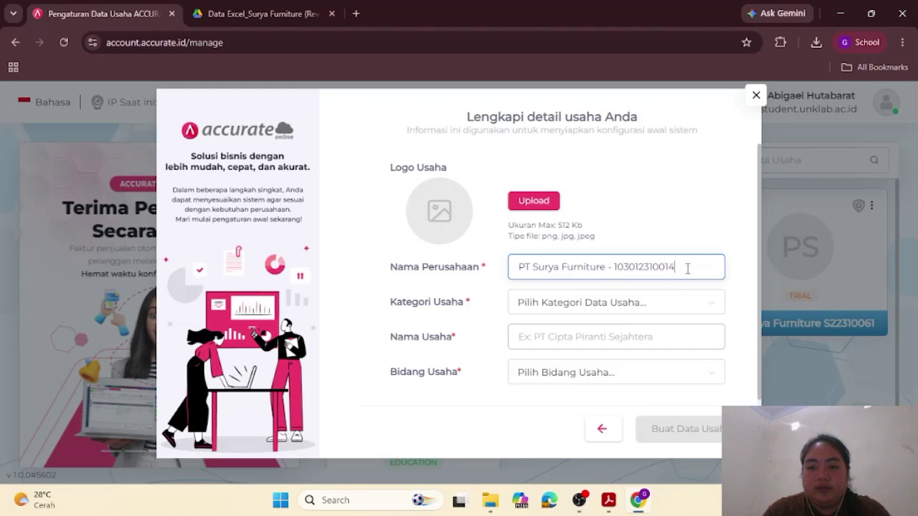
drag(687, 268, 481, 272)
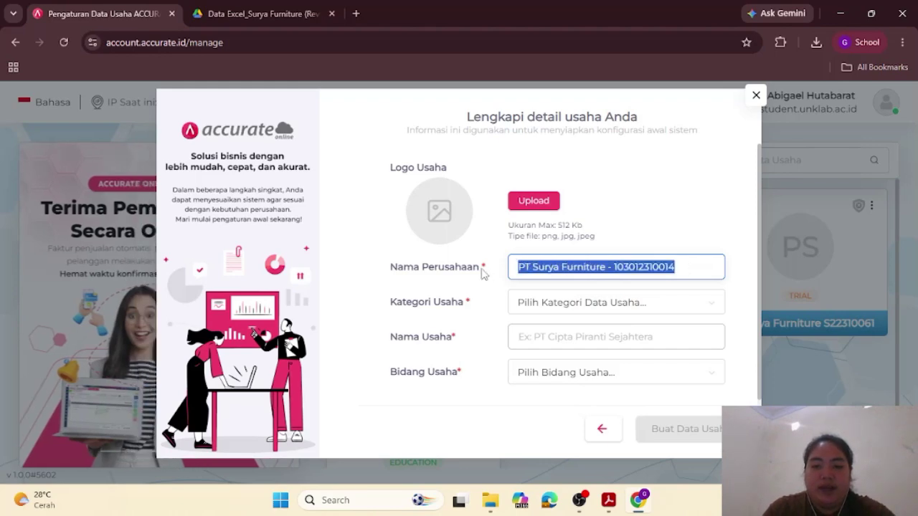
click(545, 343)
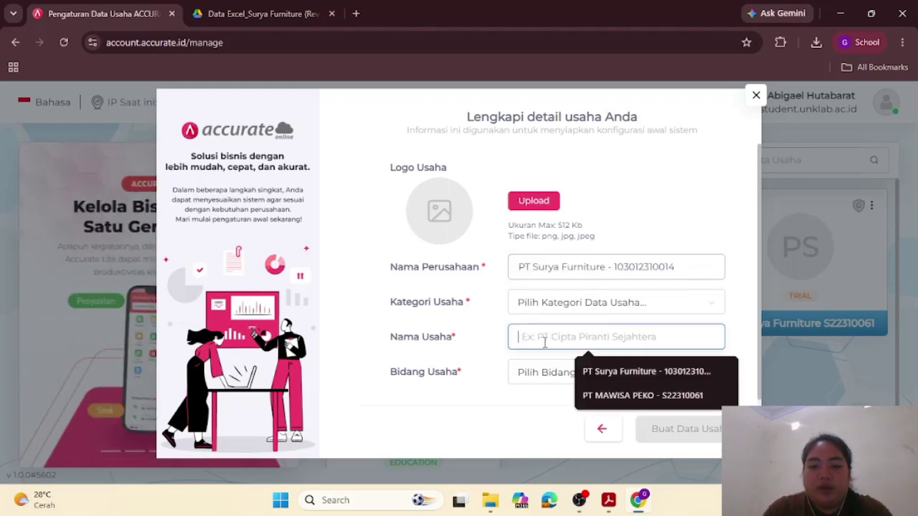
key(ctrl+v)
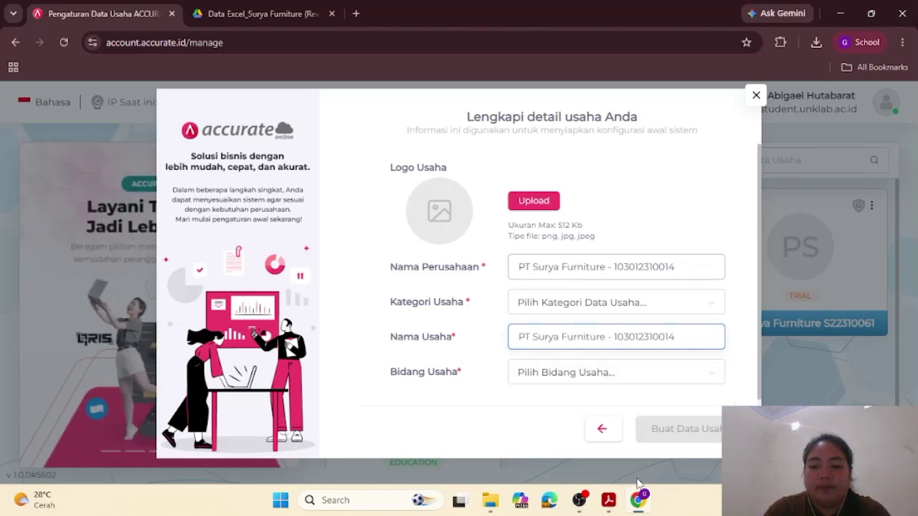
mouse_move(608, 508)
click(600, 438)
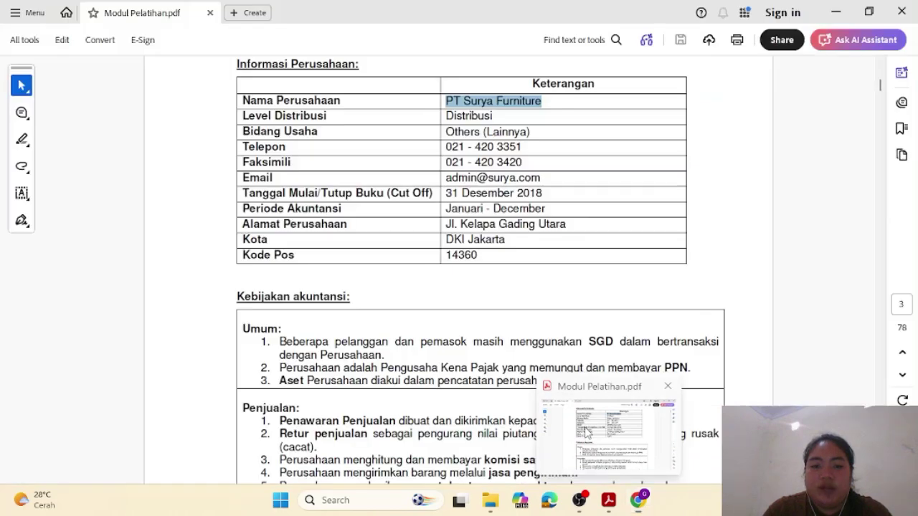
click(501, 114)
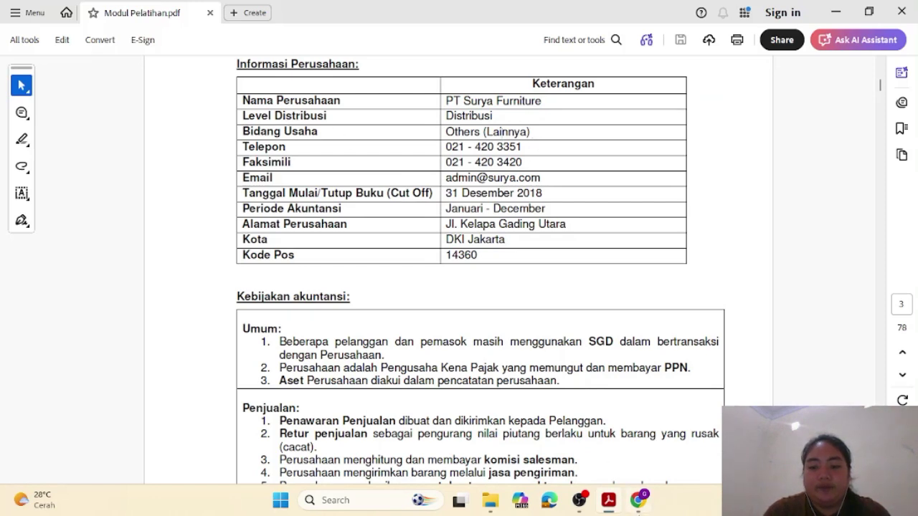
mouse_move(637, 500)
click(624, 430)
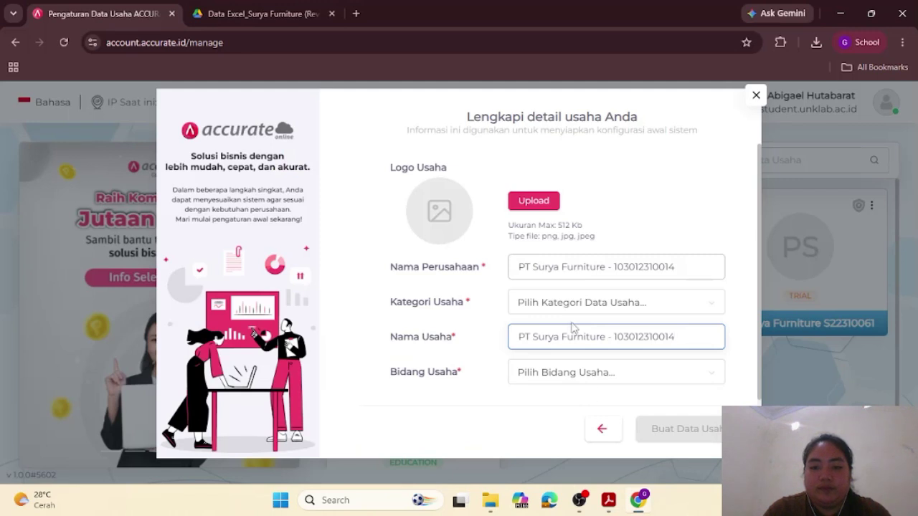
Step: Set the business category to DISTRIBUTOR and the business field to Others (Lainnya)
click(569, 306)
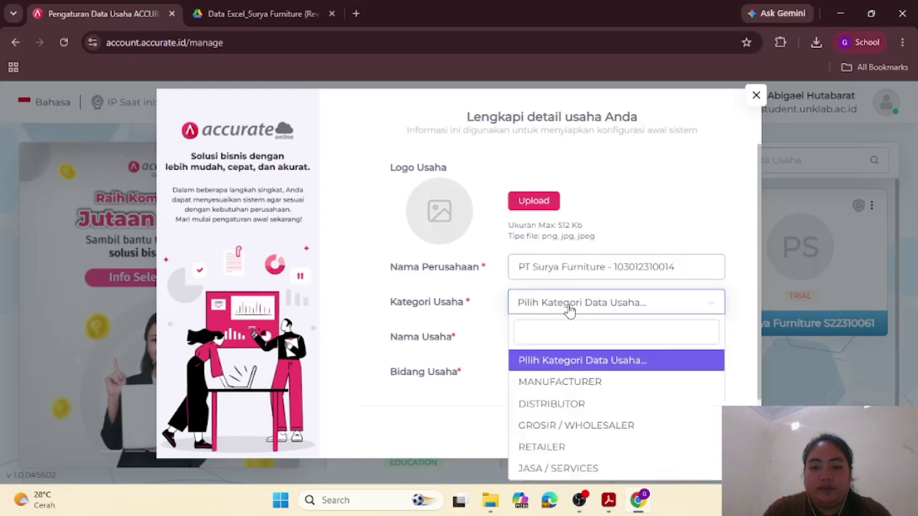
click(570, 403)
click(544, 377)
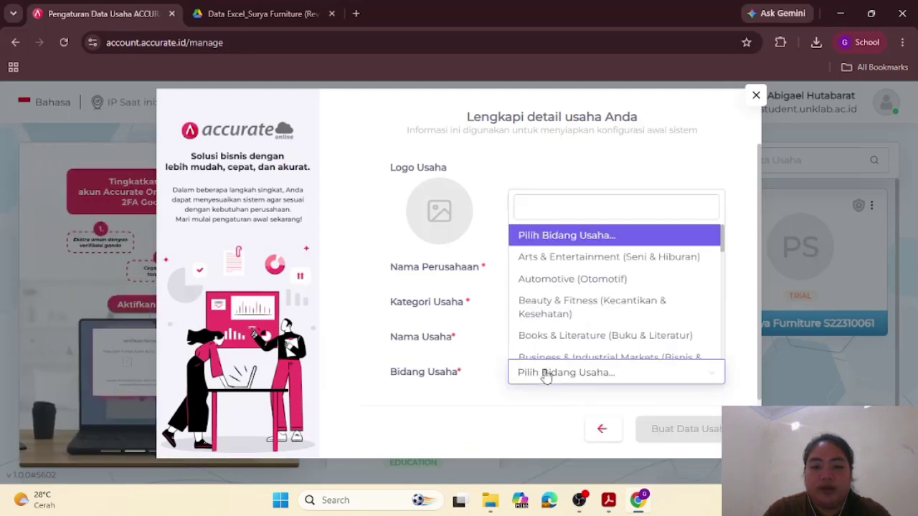
scroll(547, 311, down, 10)
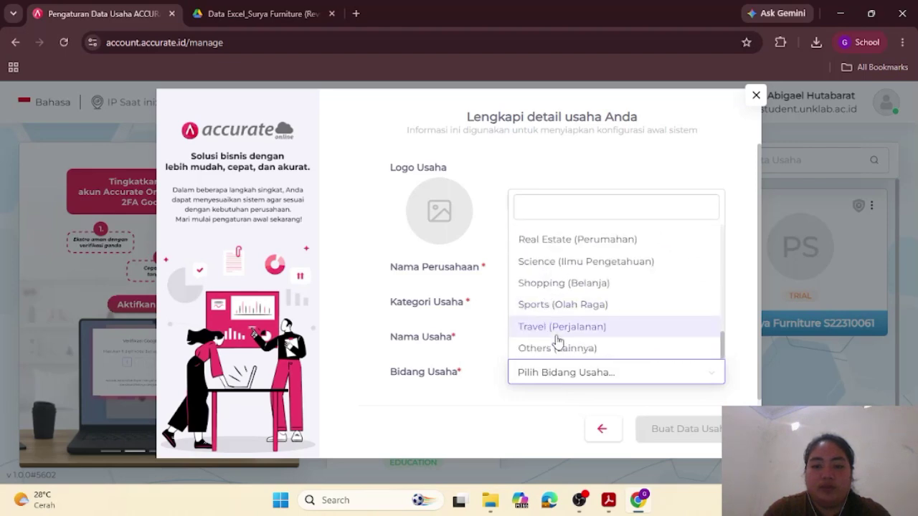
click(574, 348)
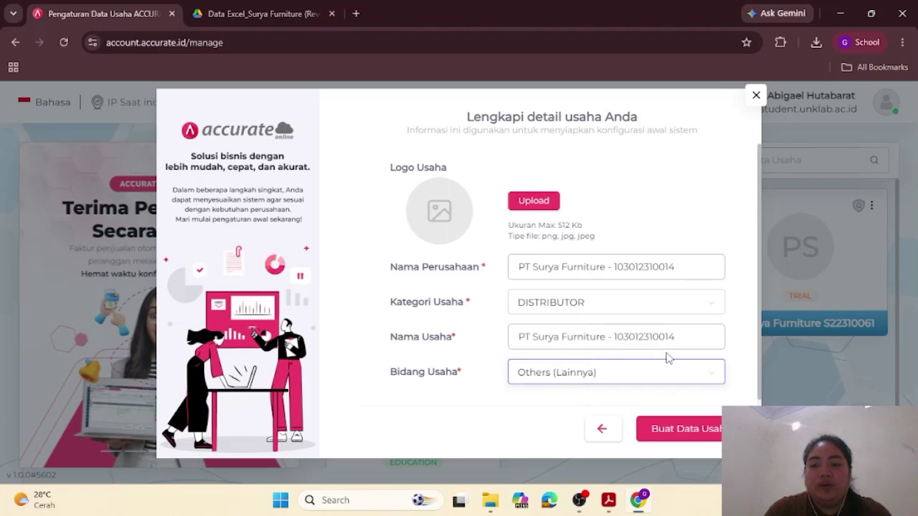
Step: Create the PT Surya Furniture business data and continue to open the new database
click(665, 428)
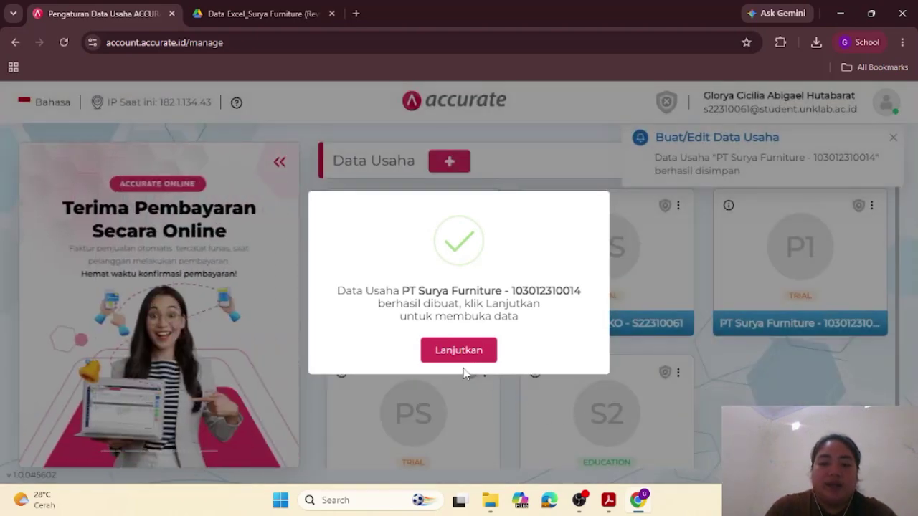
click(456, 351)
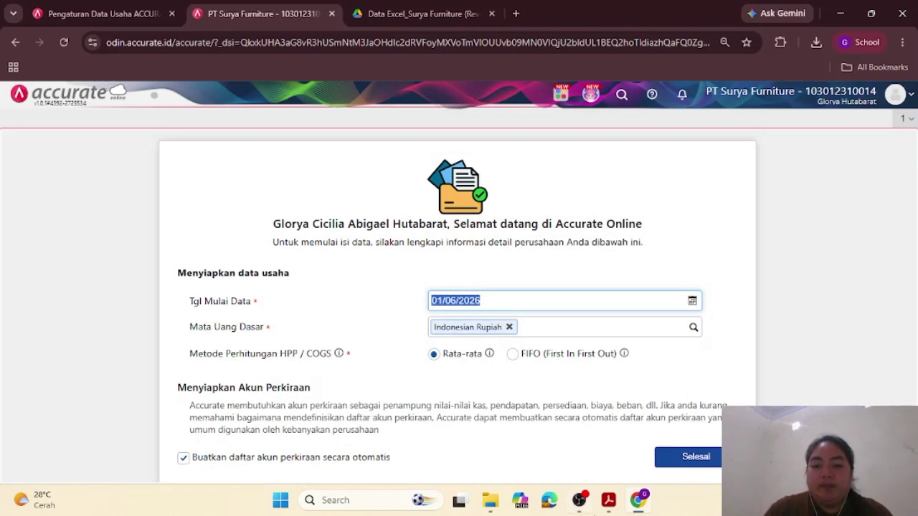
Step: Check the company setup values in the PDF, then start editing the Tgl Mulai Data date
click(611, 502)
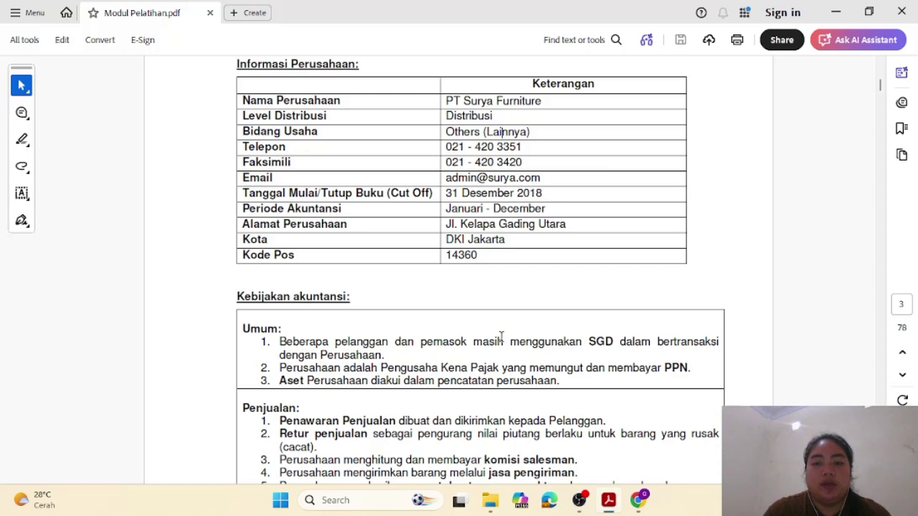
mouse_move(640, 505)
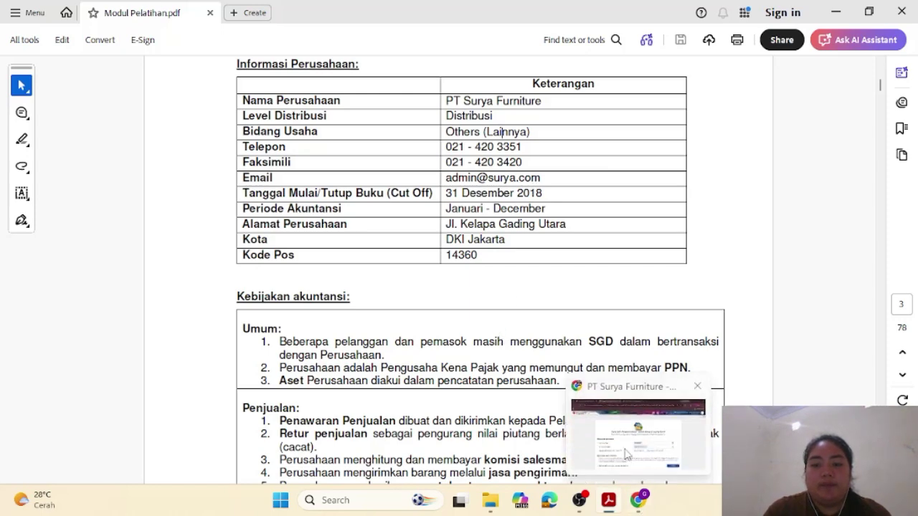
click(584, 423)
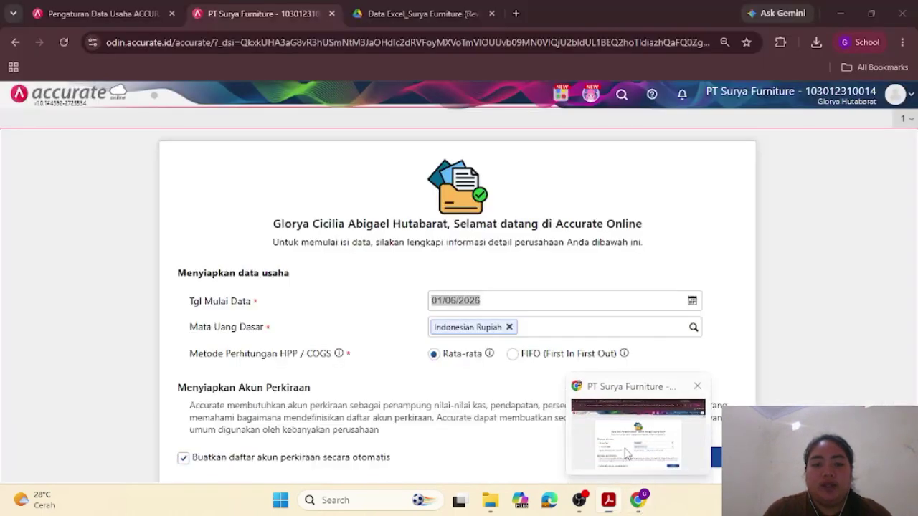
click(496, 299)
Step: Set the start date to 31/12/2023, choose FIFO costing, and disable automatic chart-of-accounts creation
key(BackSpace)
key(BackSpace)
key(BackSpace)
key(BackSpace)
key(BackSpace)
key(BackSpace)
key(BackSpace)
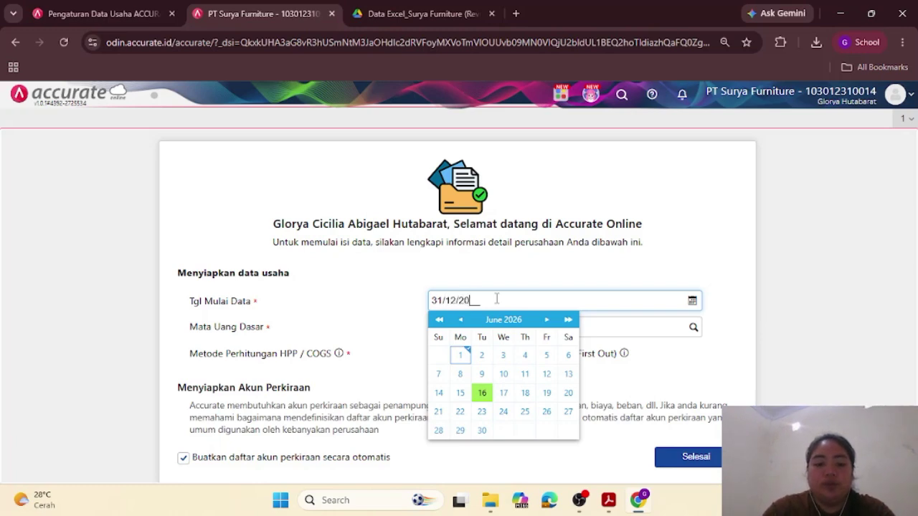
click(557, 284)
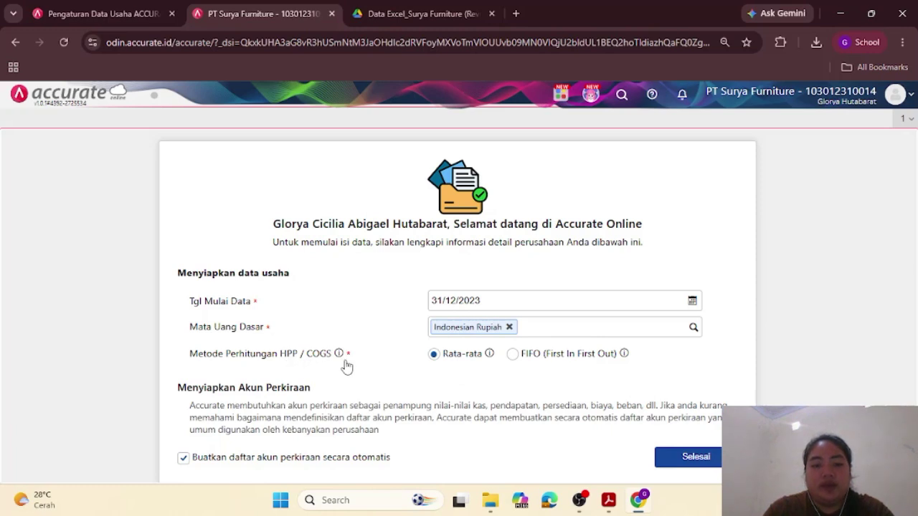
click(513, 355)
scroll(519, 369, down, 1)
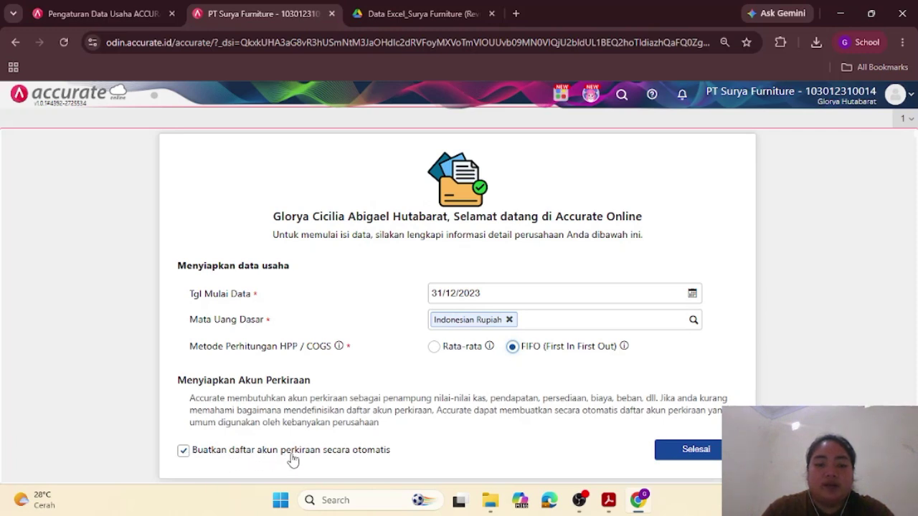
click(183, 450)
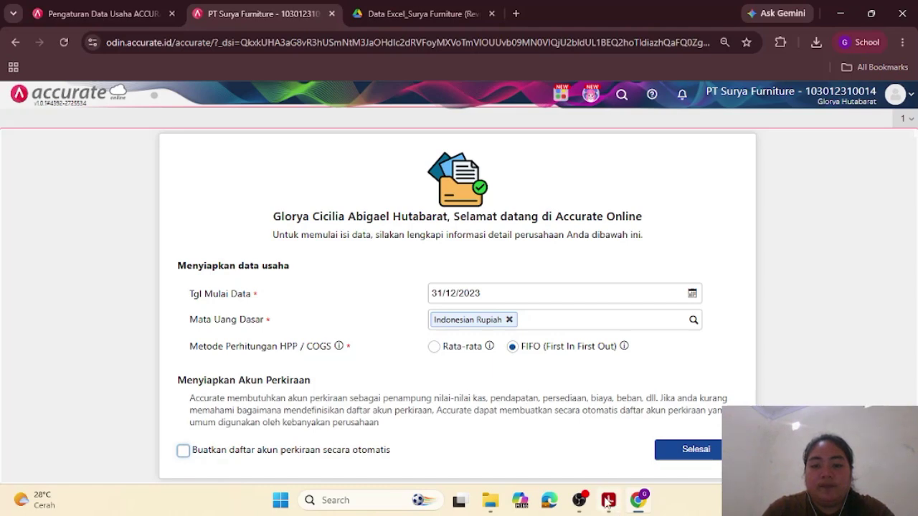
Step: Verify these accounting policies against the training PDF and return to the setup form
mouse_move(610, 507)
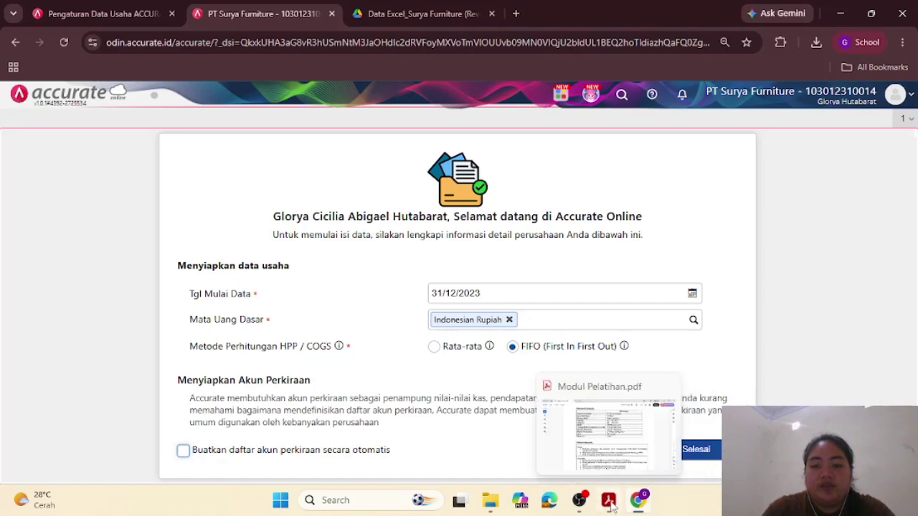
click(599, 444)
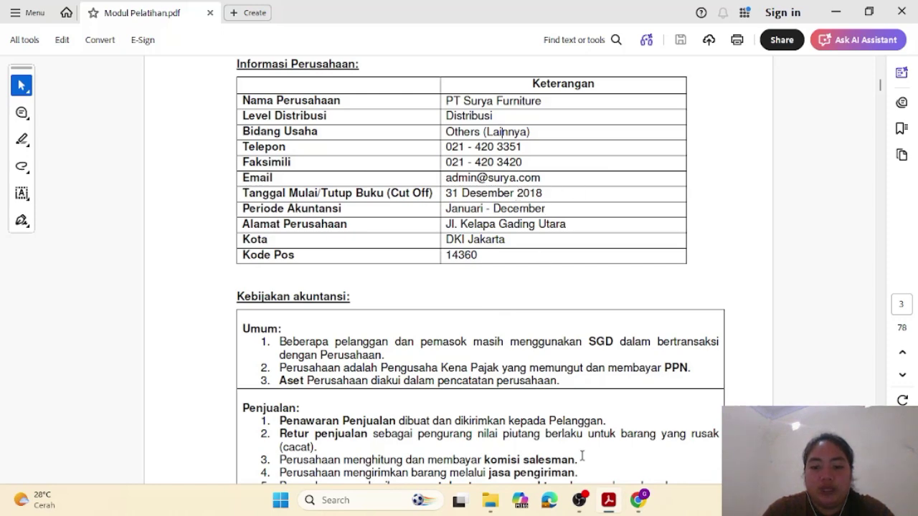
scroll(601, 419, down, 10)
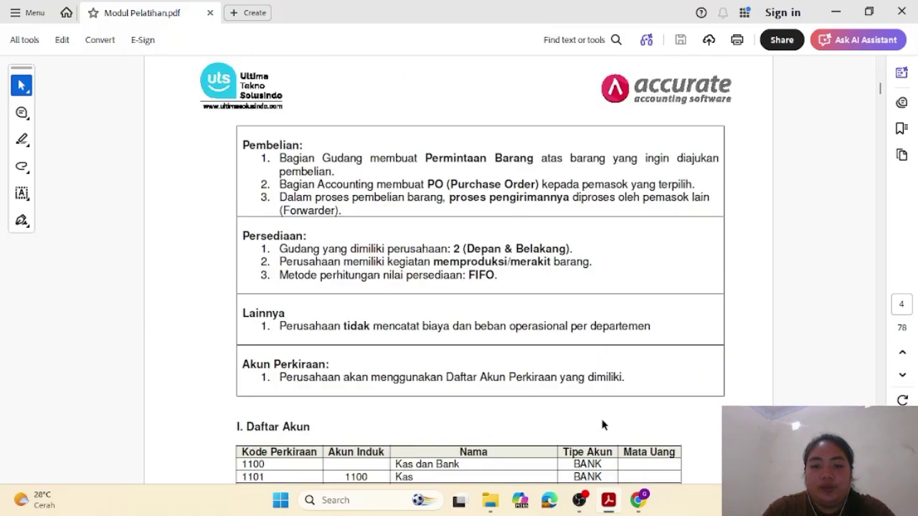
scroll(602, 425, up, 8)
scroll(602, 425, down, 4)
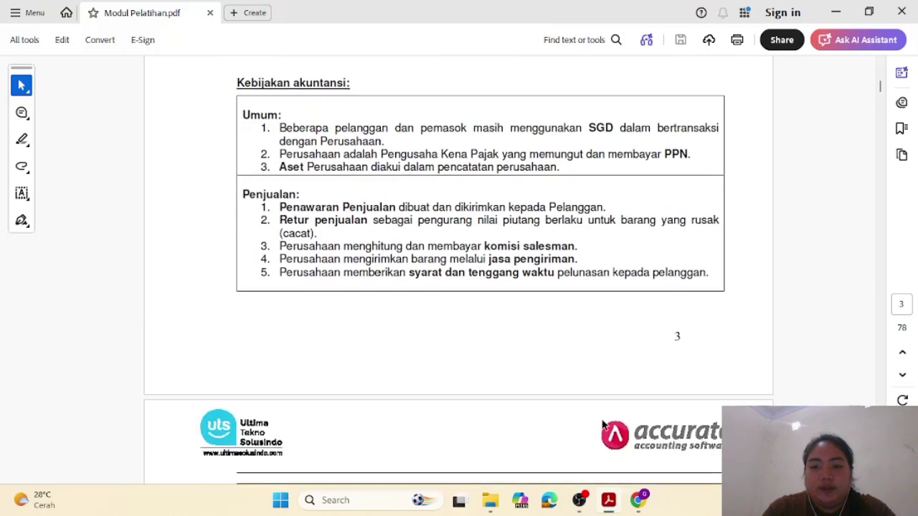
scroll(601, 425, down, 6)
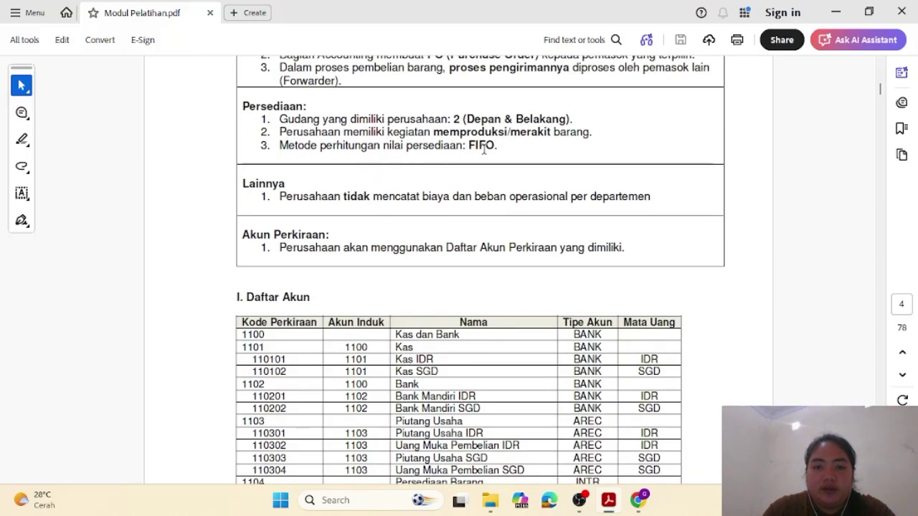
scroll(484, 148, up, 8)
scroll(489, 150, down, 5)
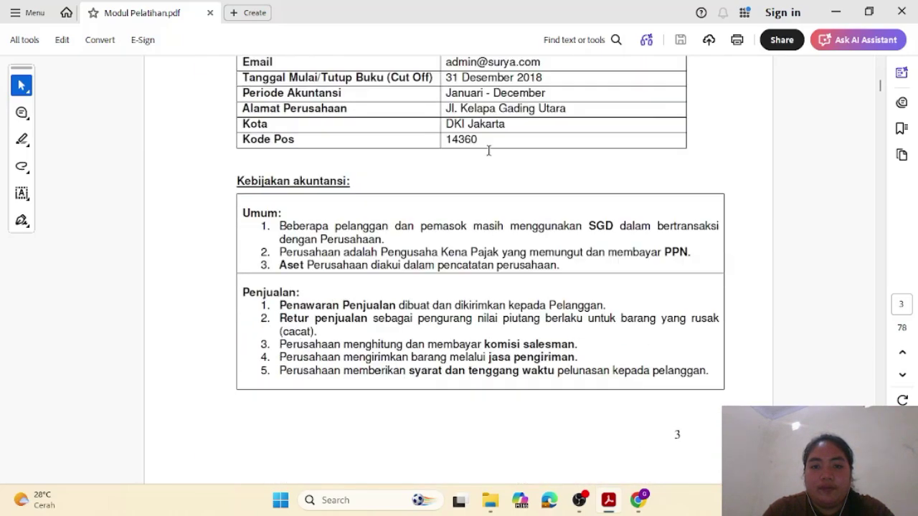
scroll(488, 150, up, 1)
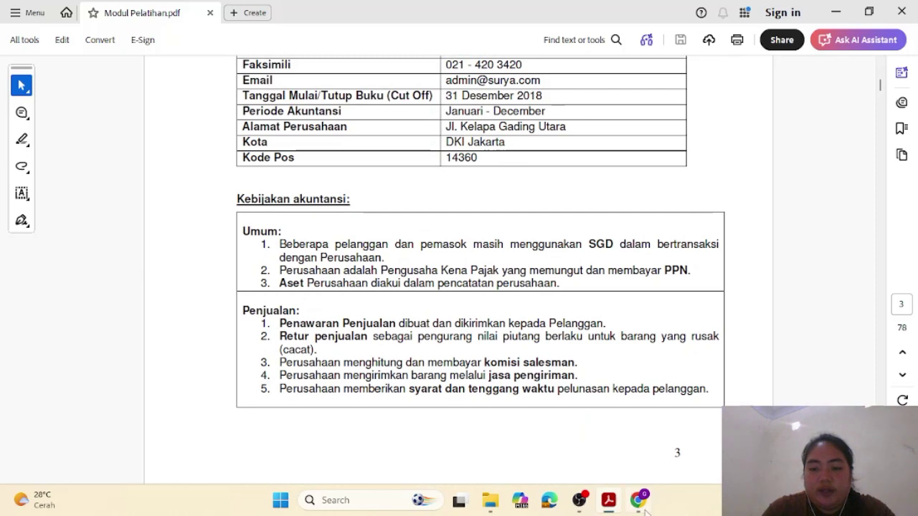
mouse_move(642, 506)
click(643, 451)
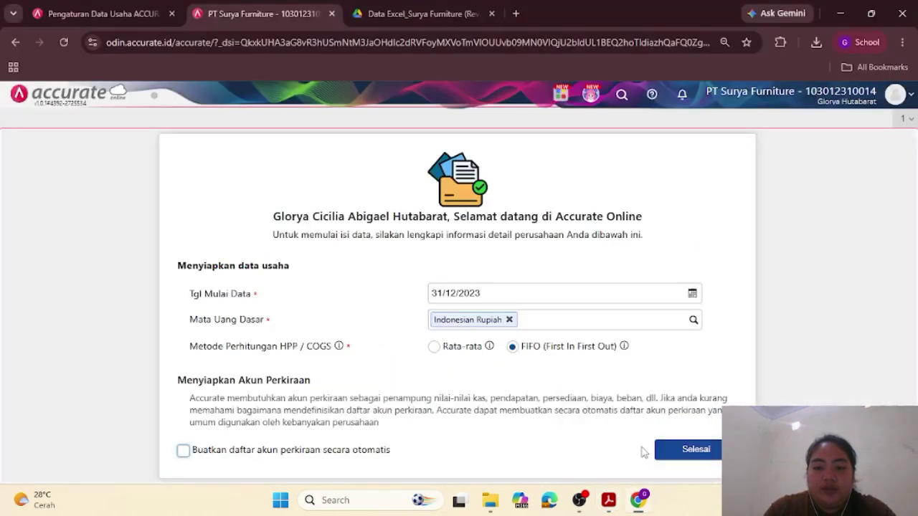
Step: Finish the initial setup with Selesai, consult the PDF, and open the Perusahaan company panel
click(666, 452)
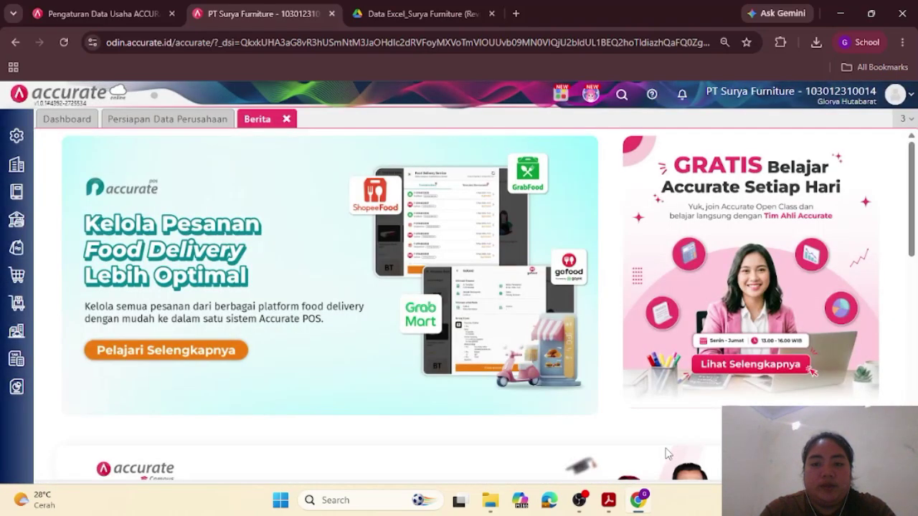
mouse_move(615, 504)
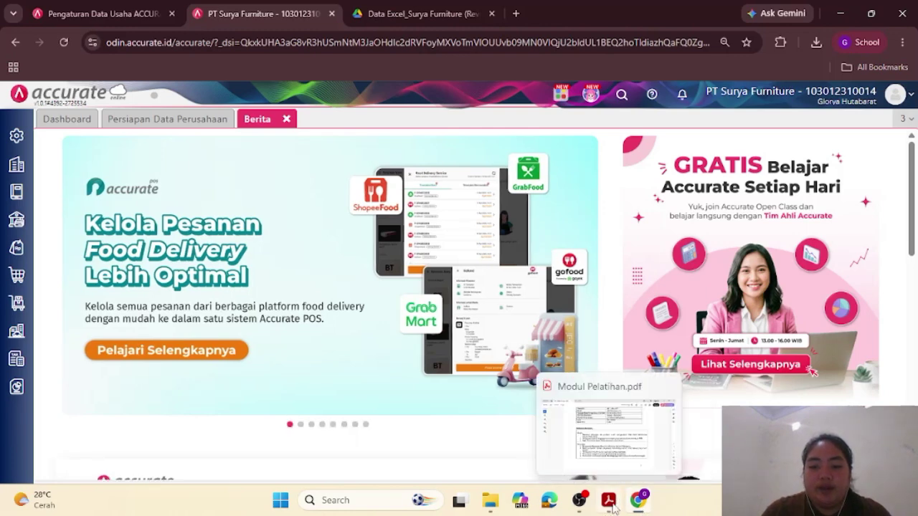
click(607, 462)
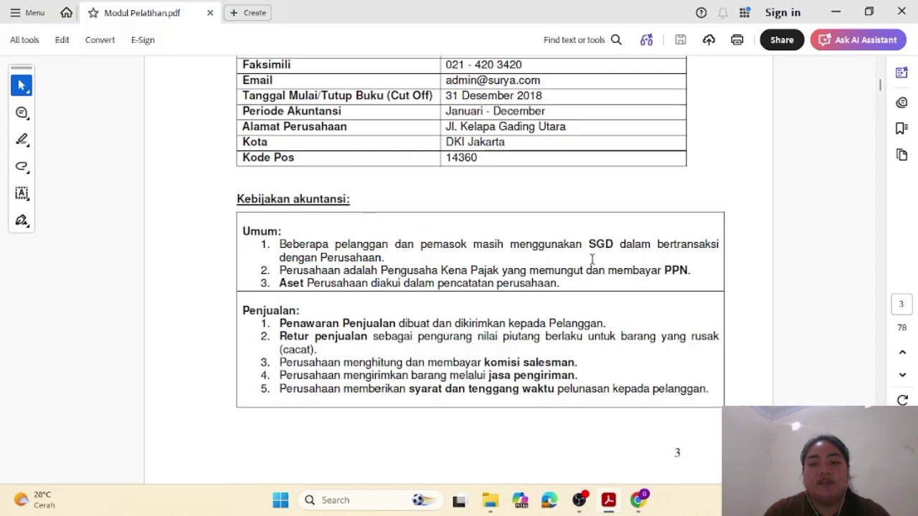
mouse_move(635, 504)
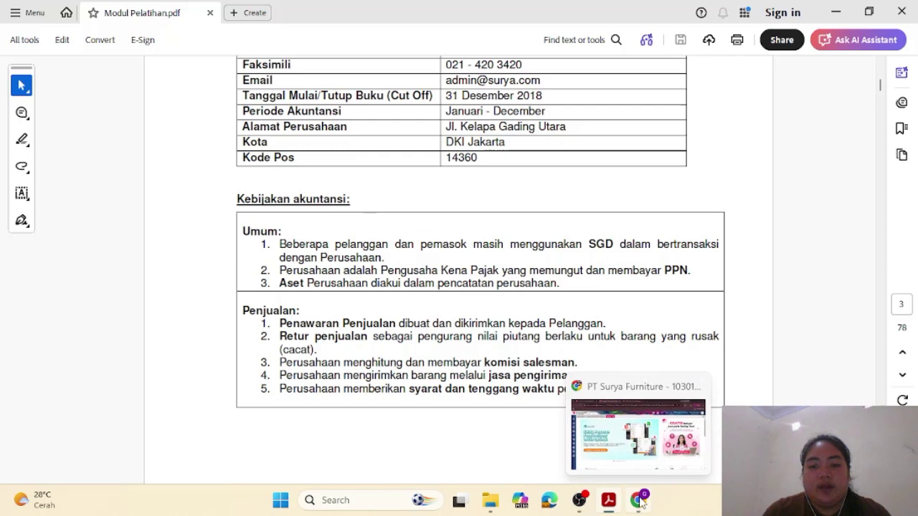
click(638, 501)
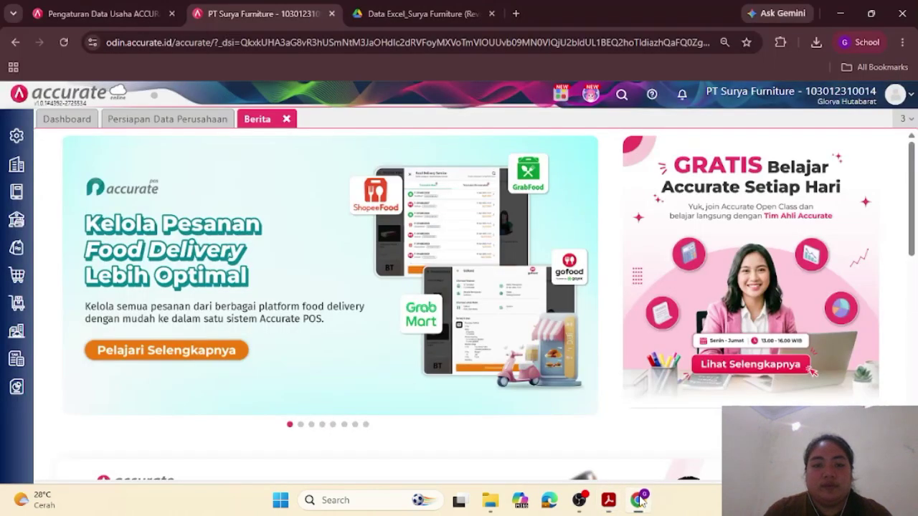
click(16, 165)
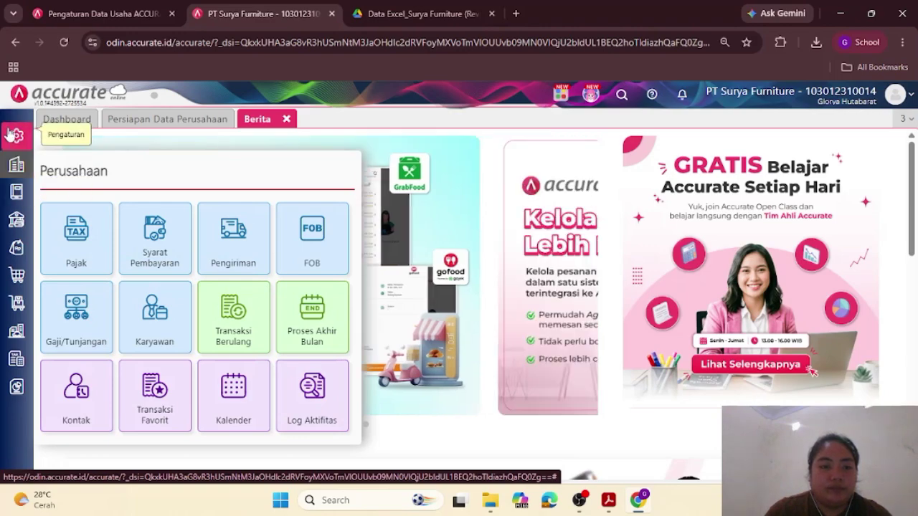
Step: Open the company Preferences and paste in the phone number copied from the training module
click(11, 138)
click(78, 209)
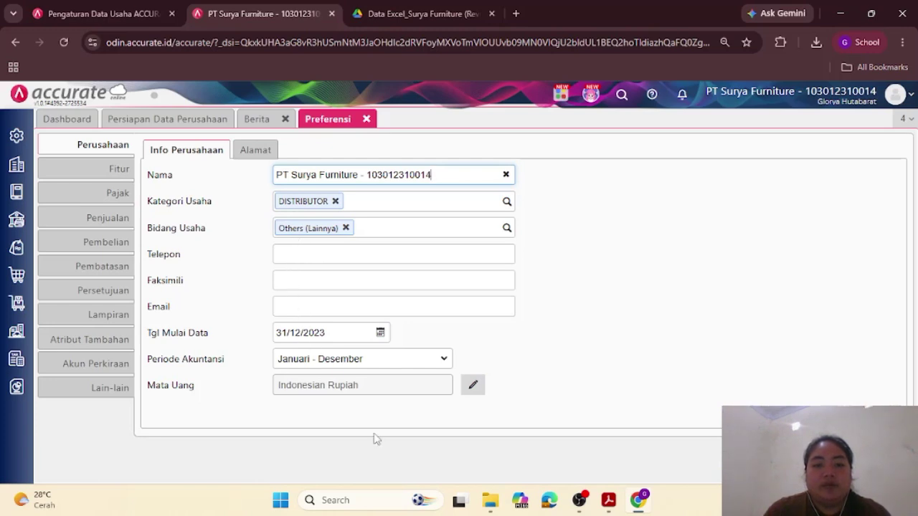
mouse_move(608, 499)
click(599, 441)
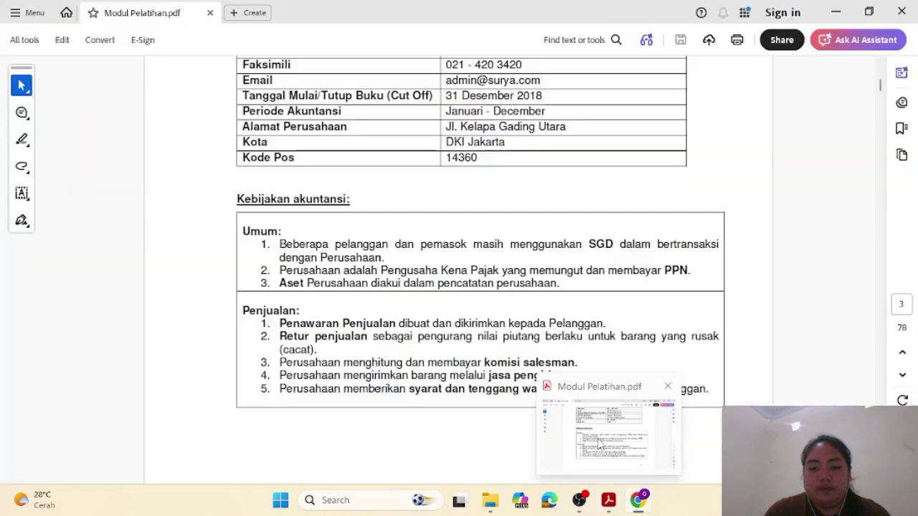
scroll(492, 317, up, 4)
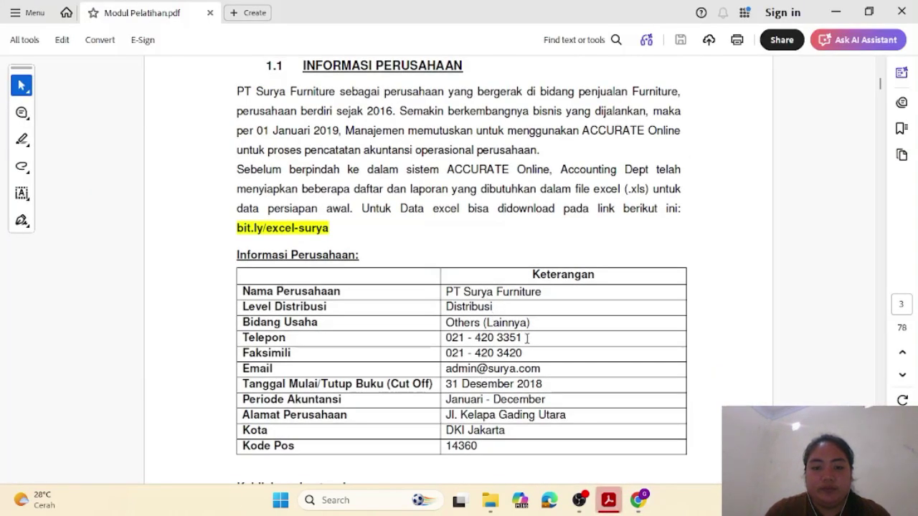
drag(434, 338, 527, 337)
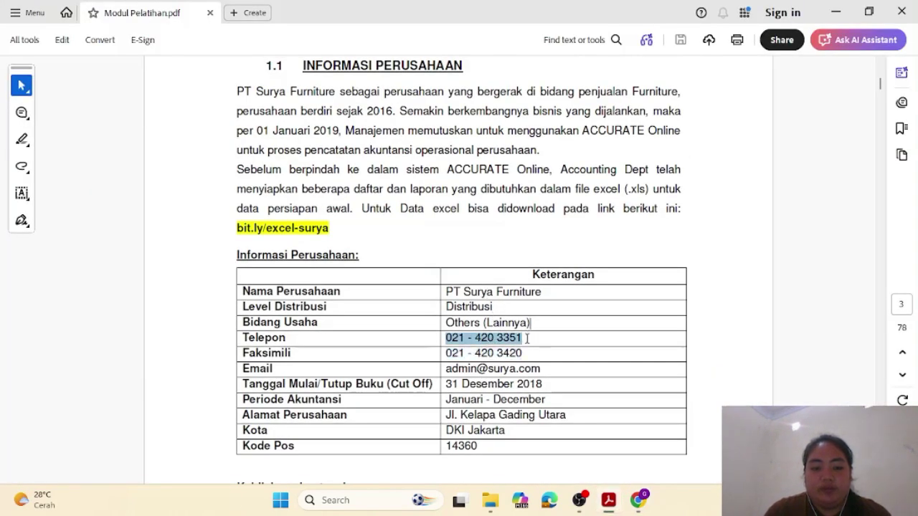
key(ctrl+c)
mouse_move(618, 510)
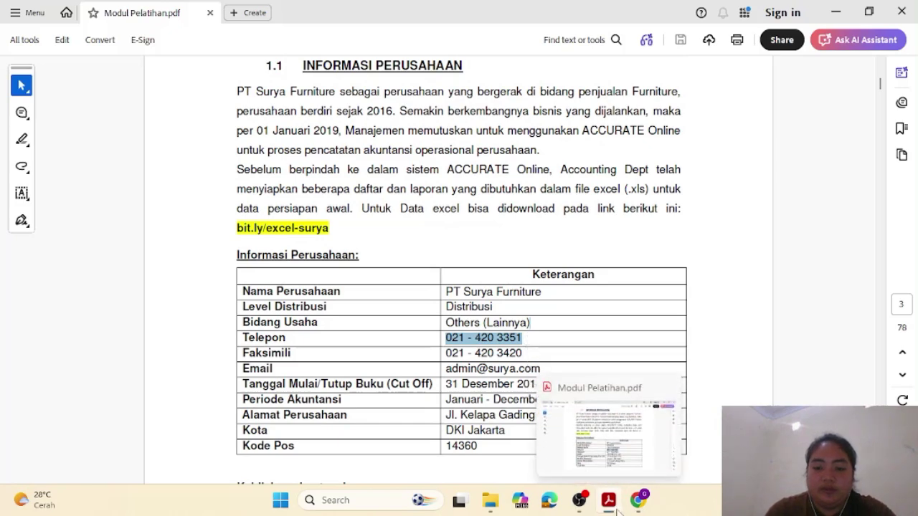
click(630, 452)
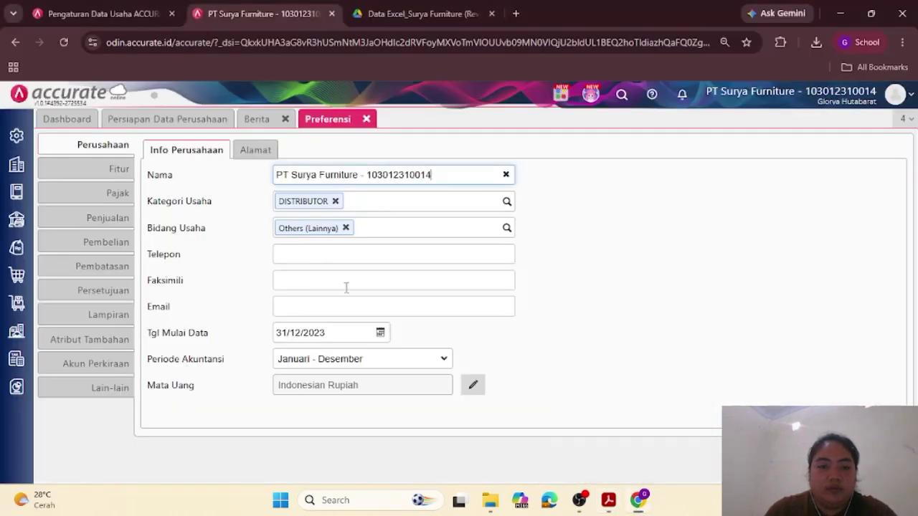
click(323, 255)
key(ctrl+v)
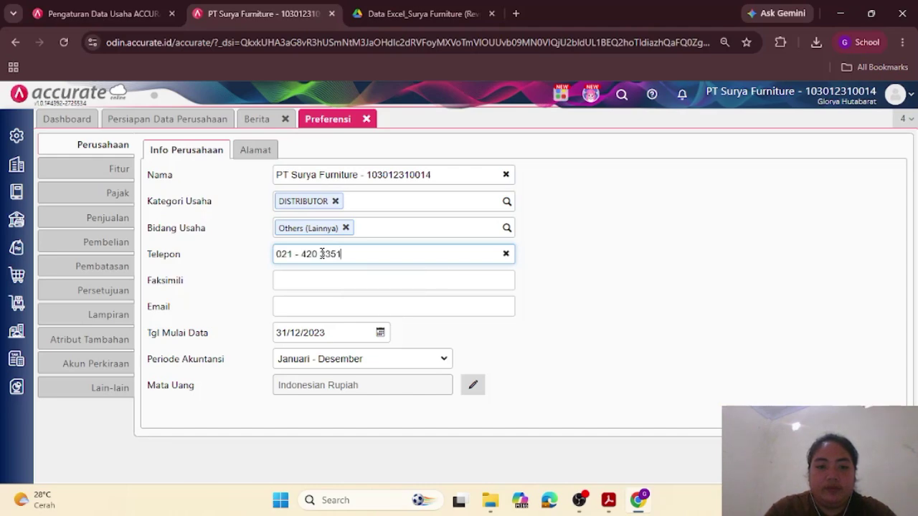
Step: Fill the Faksimili field with the fax number taken from the module's table
click(608, 500)
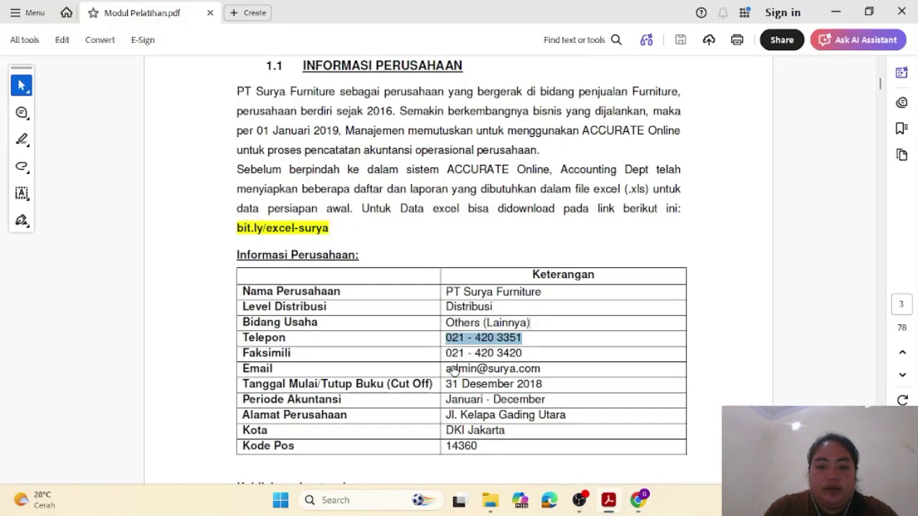
drag(537, 362, 441, 354)
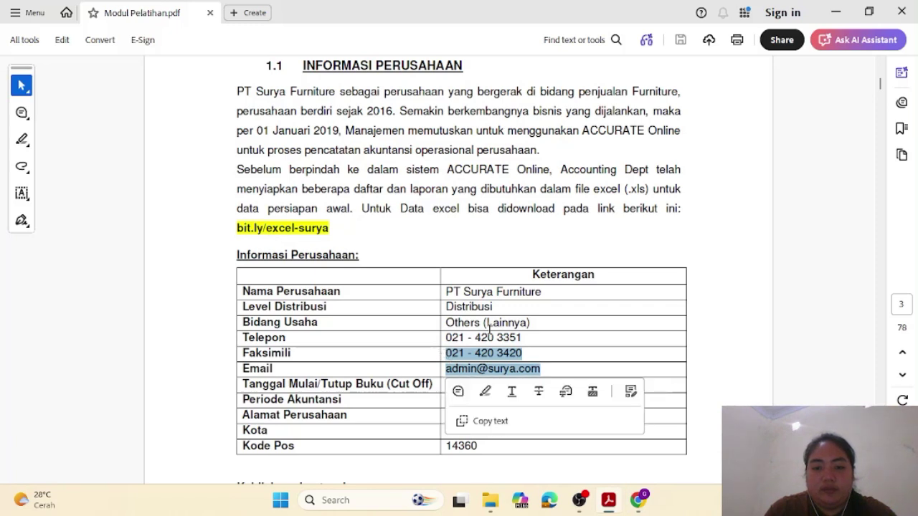
click(521, 335)
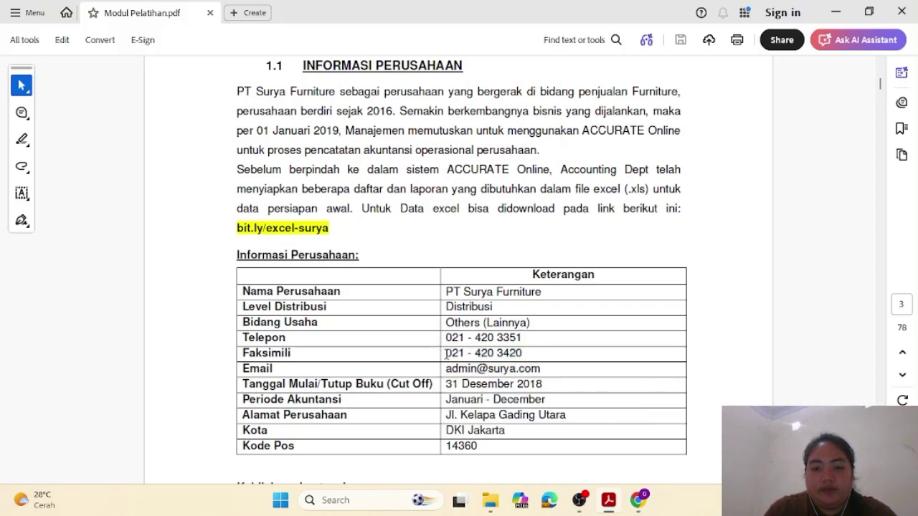
drag(446, 352, 526, 352)
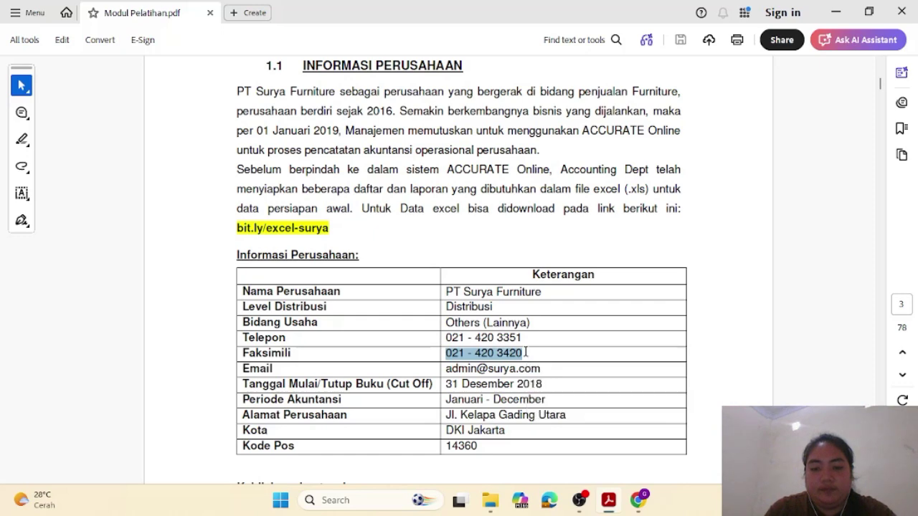
click(638, 431)
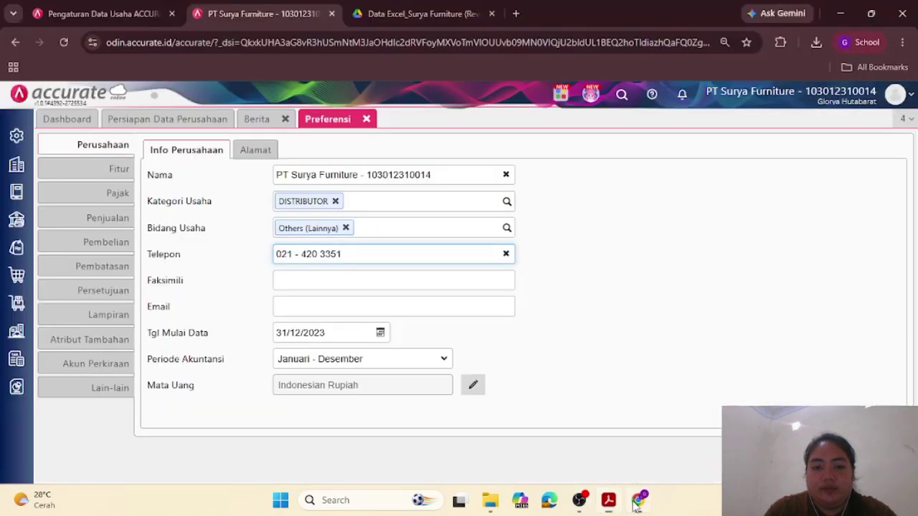
click(353, 274)
key(ctrl+v)
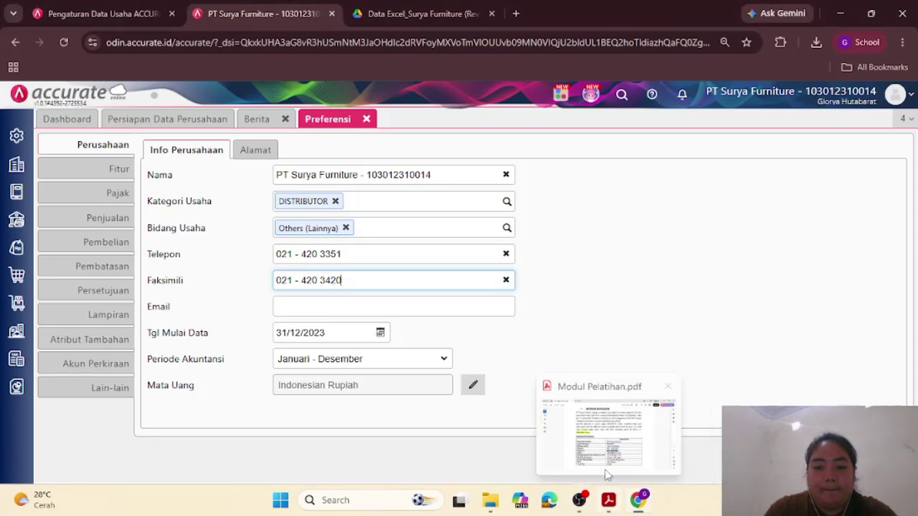
Step: Copy the company e-mail address from the module into the Email field
click(616, 445)
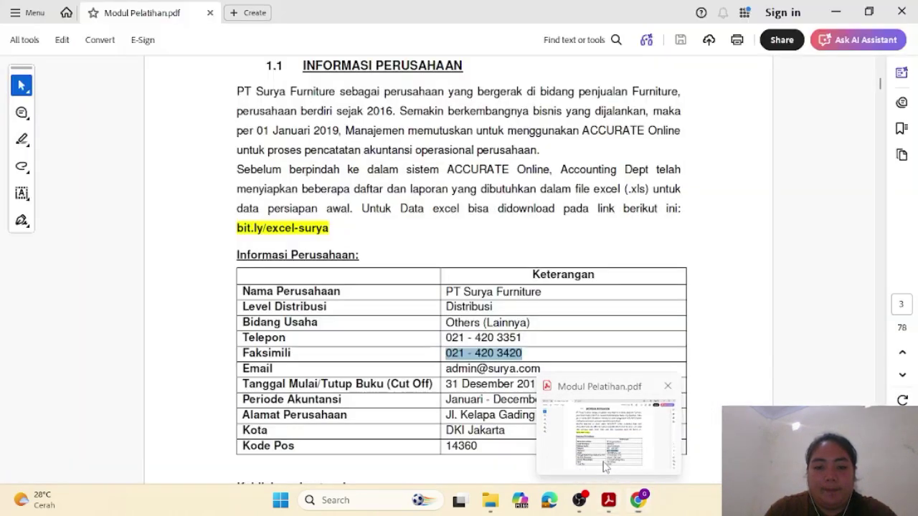
click(564, 368)
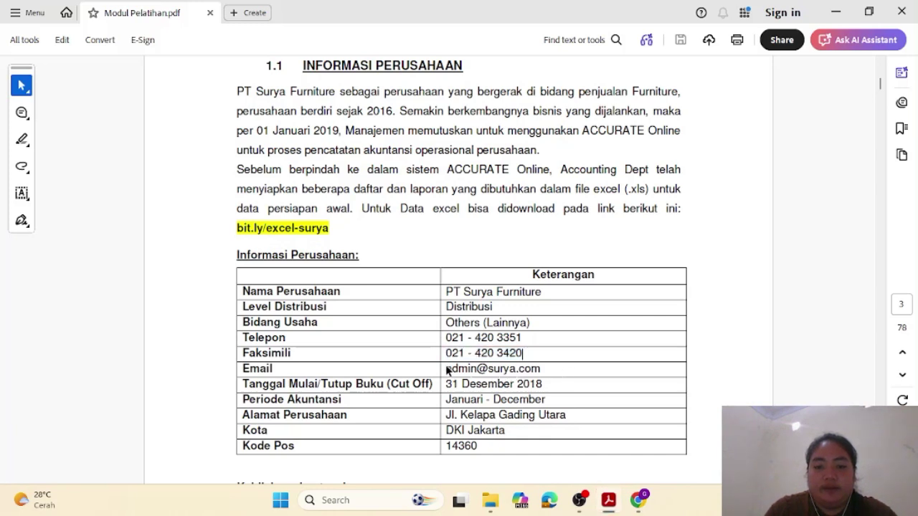
double_click(543, 368)
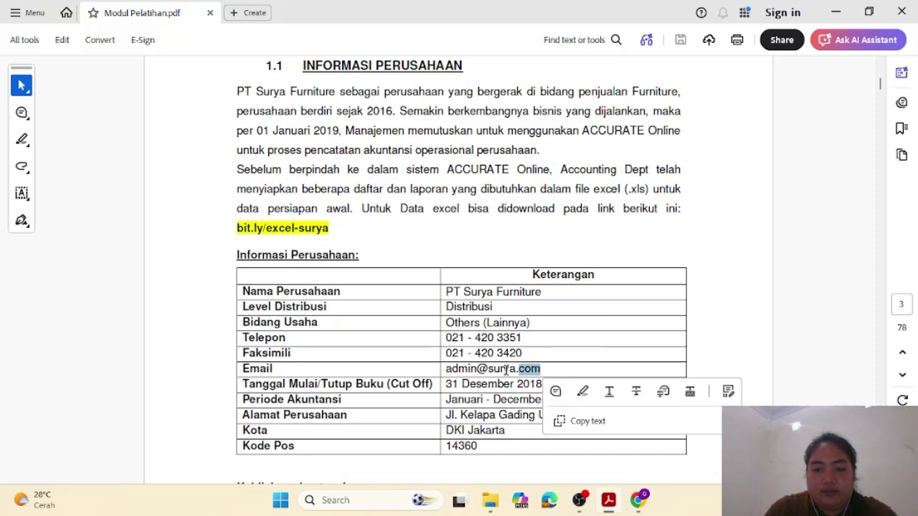
click(558, 370)
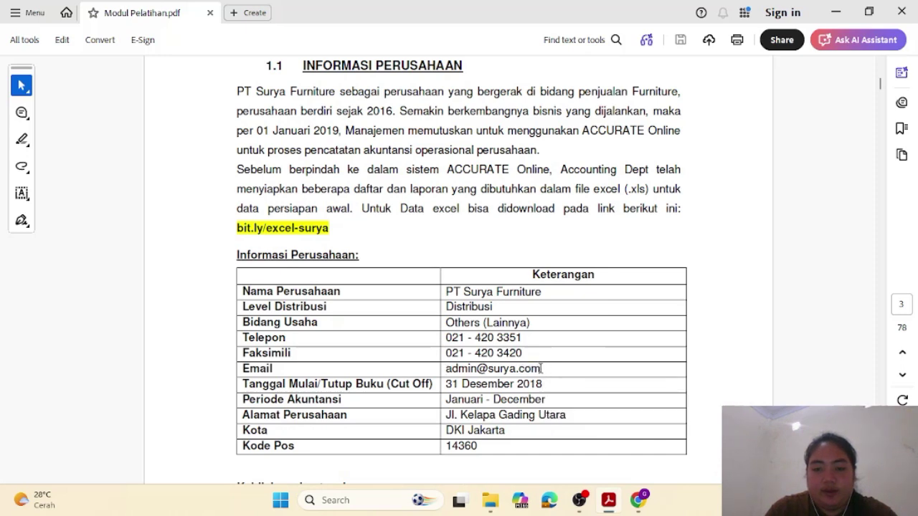
drag(541, 368, 442, 369)
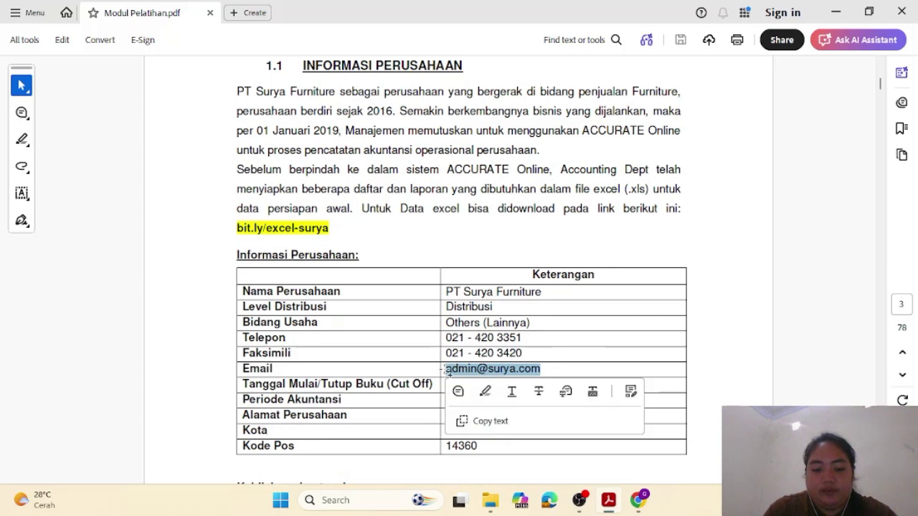
key(ctrl+c)
mouse_move(638, 501)
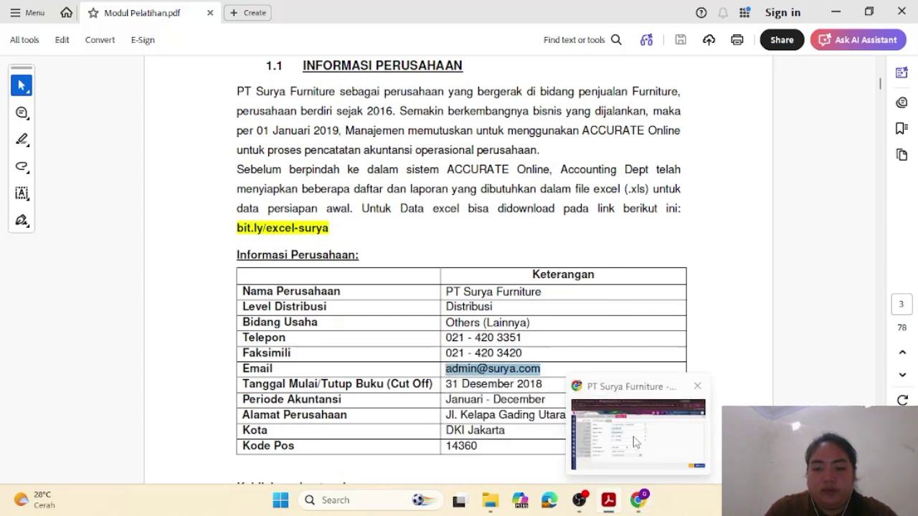
click(635, 442)
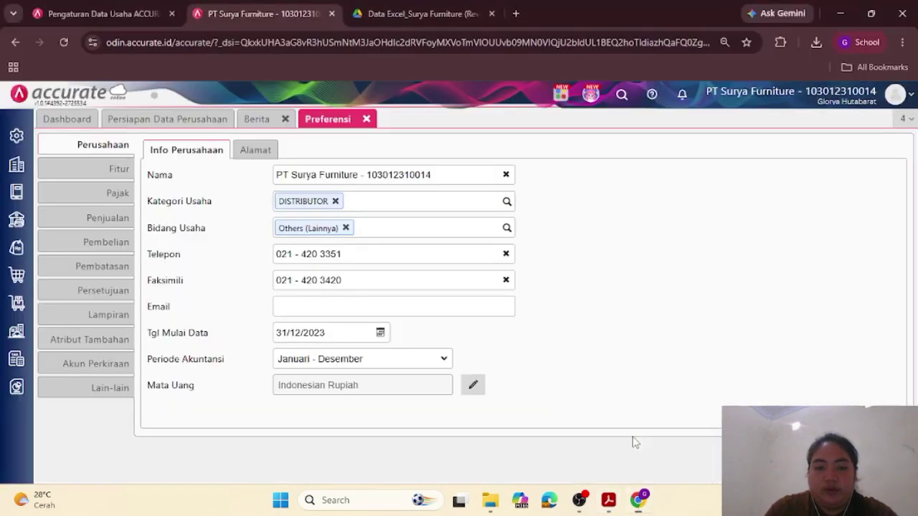
click(312, 306)
key(ctrl+v)
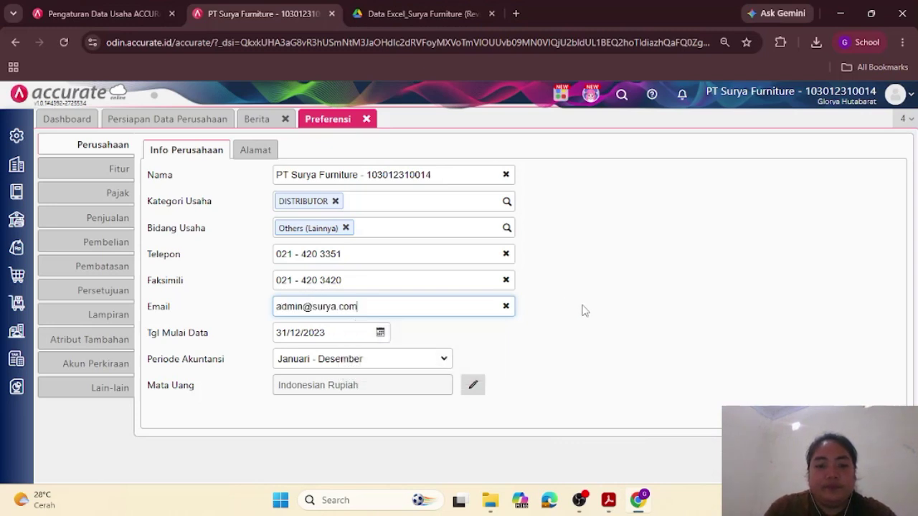
click(584, 310)
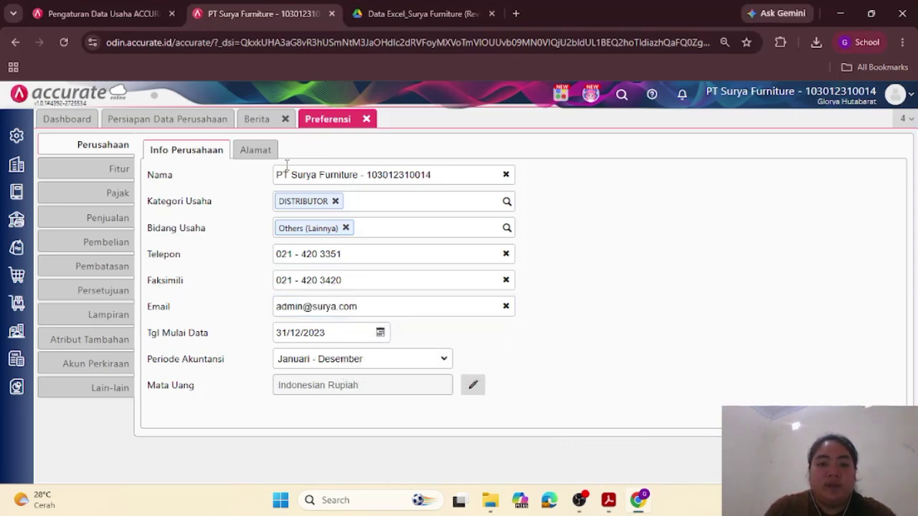
Step: On the Alamat tab, paste the company street address copied from the training module
click(257, 152)
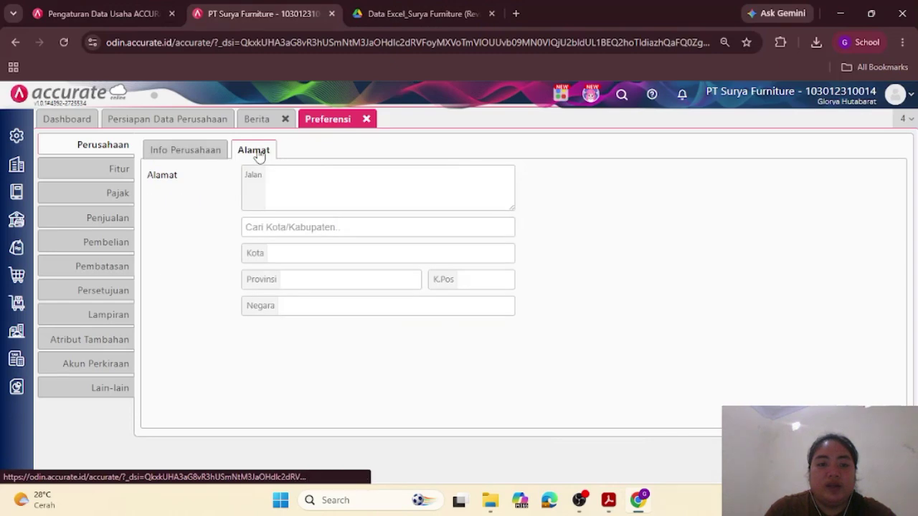
mouse_move(640, 507)
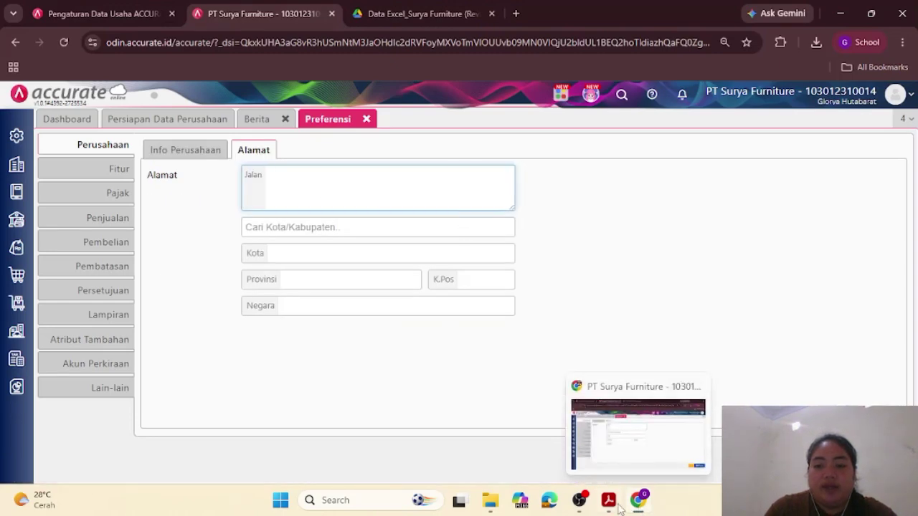
mouse_move(614, 501)
click(598, 453)
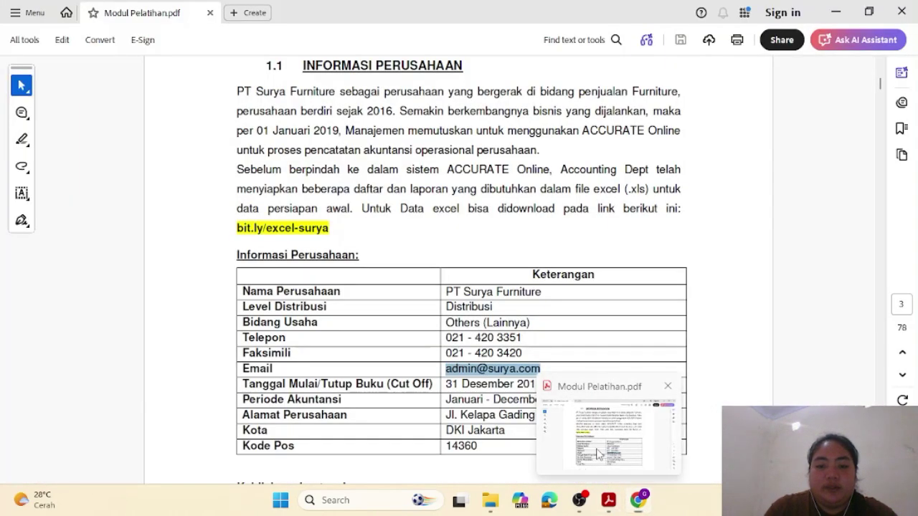
drag(578, 414, 439, 412)
key(ctrl+c)
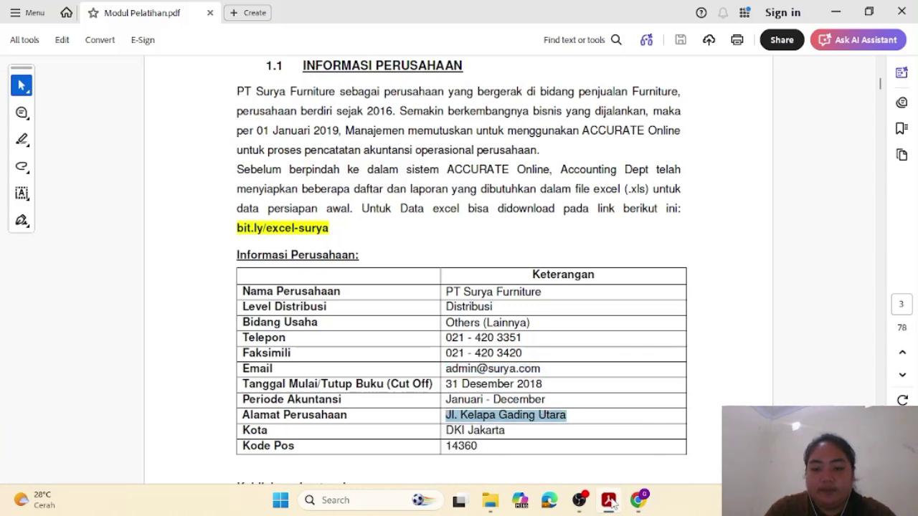
mouse_move(643, 510)
click(634, 472)
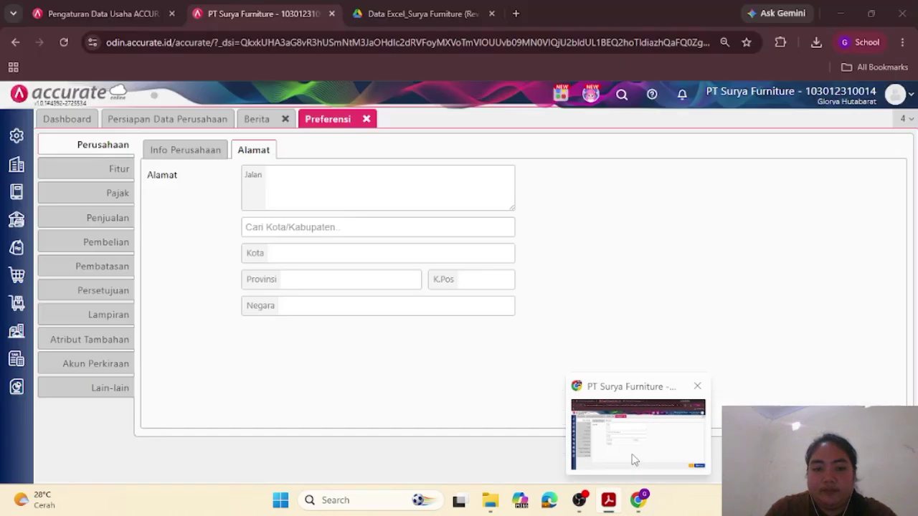
click(334, 201)
key(ctrl+v)
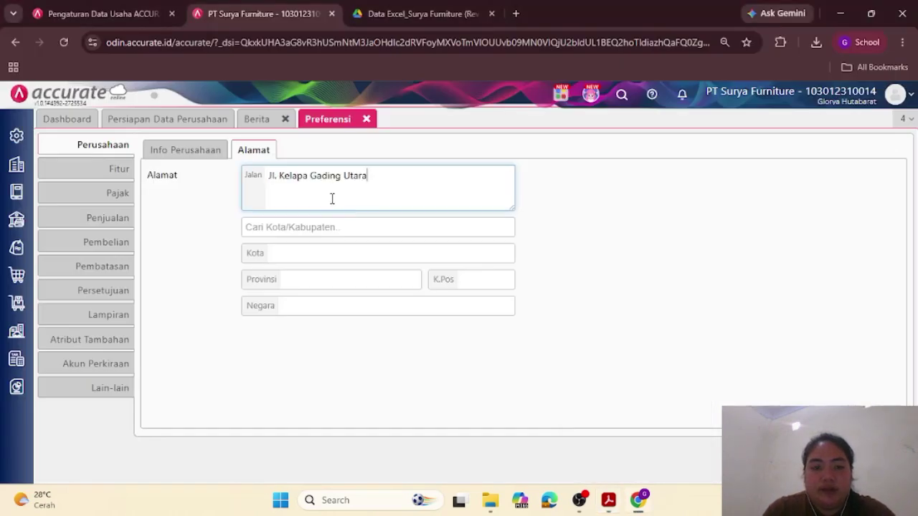
Step: Set the city to DKI Jakarta by searching 'DKI JAKA' in the city field
click(342, 231)
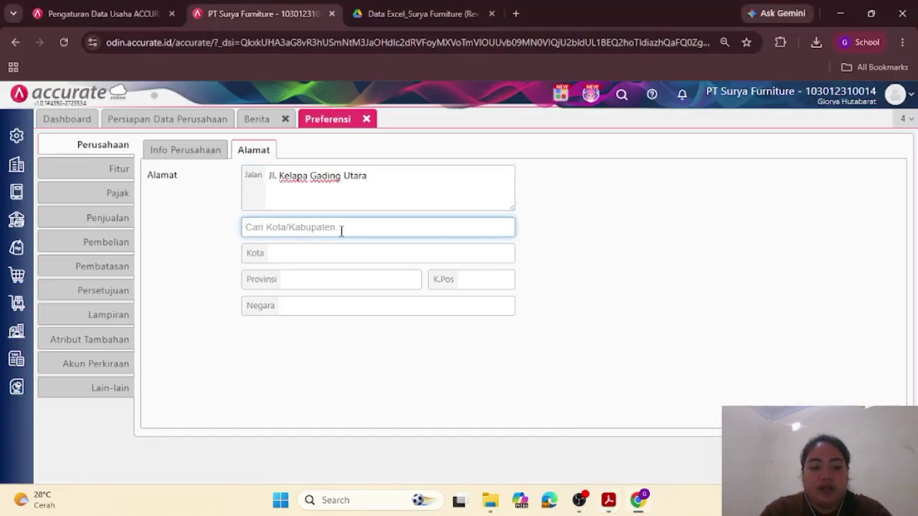
mouse_move(605, 506)
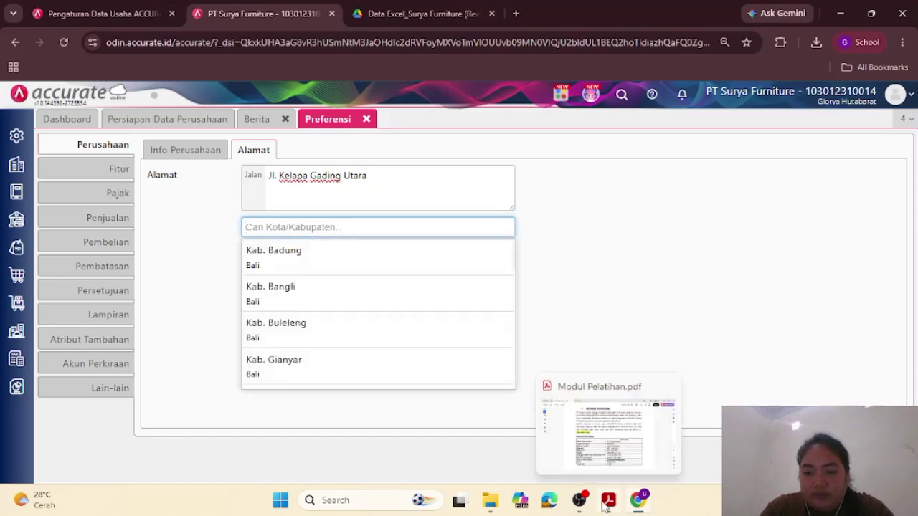
click(605, 463)
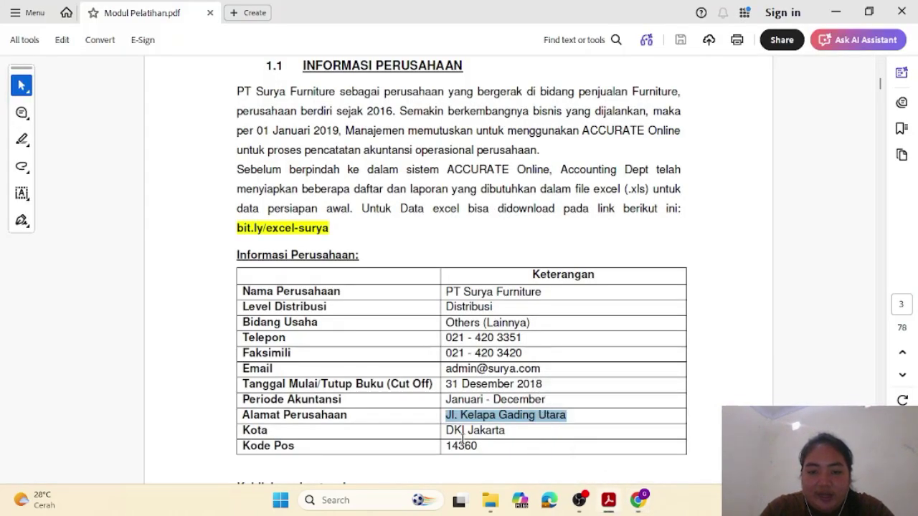
mouse_move(637, 500)
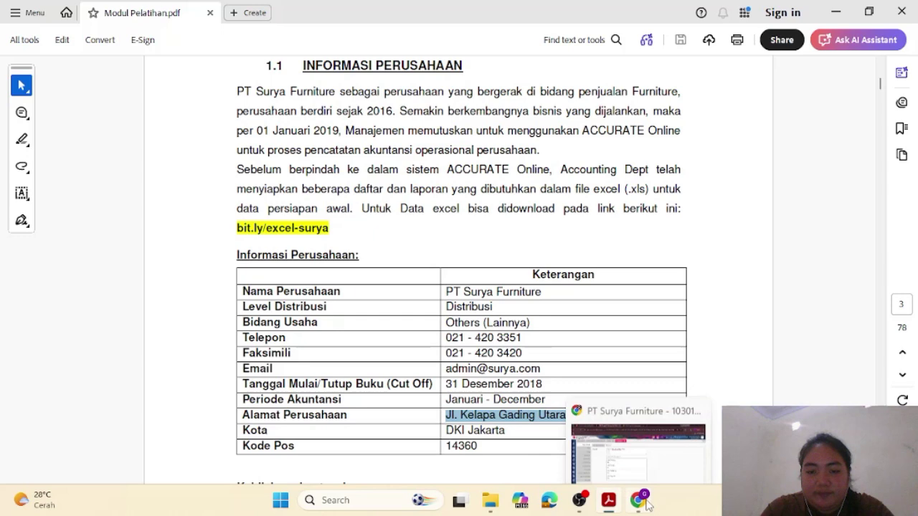
click(634, 443)
click(309, 228)
text(DK)
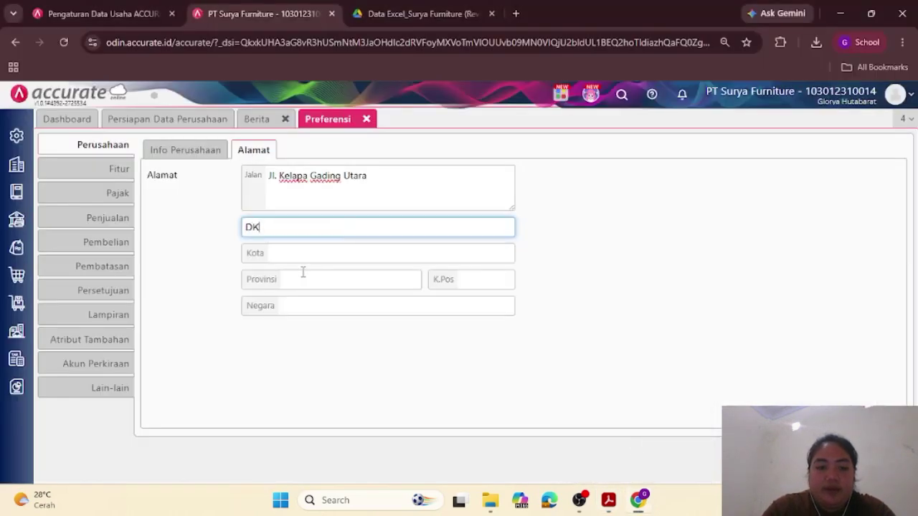
text(I JAKA)
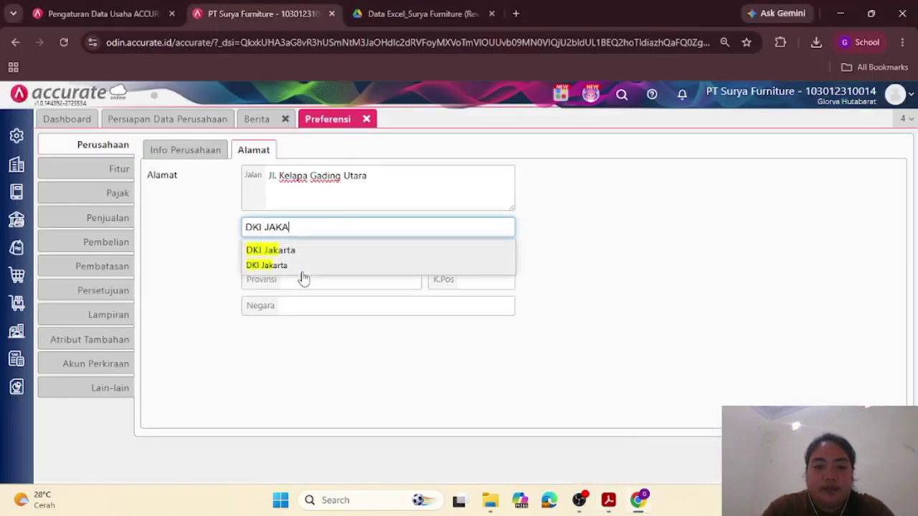
click(297, 250)
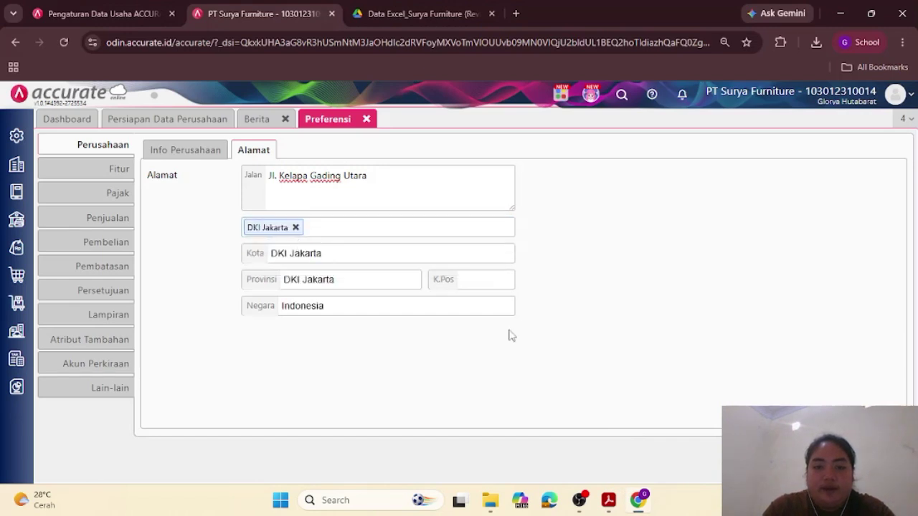
Step: Enter postal code 14360 and save the company preferences
mouse_move(610, 500)
click(608, 452)
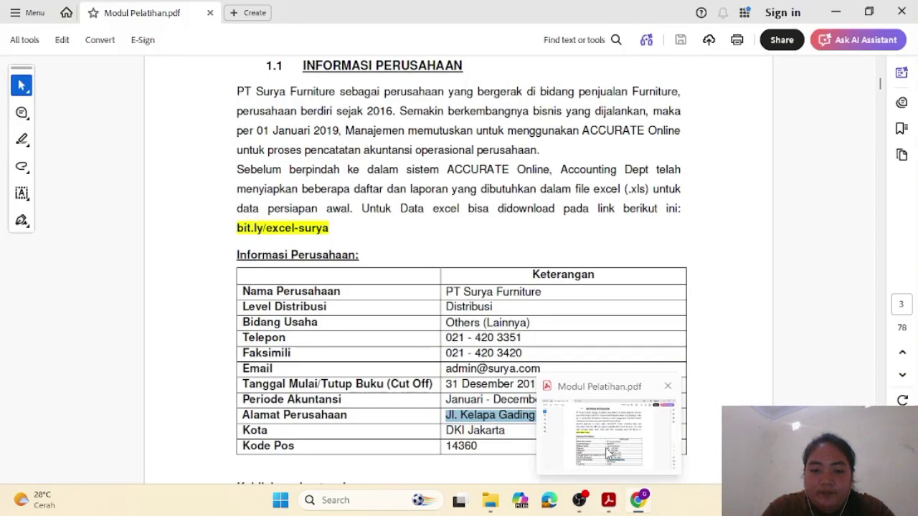
key(alt+Tab)
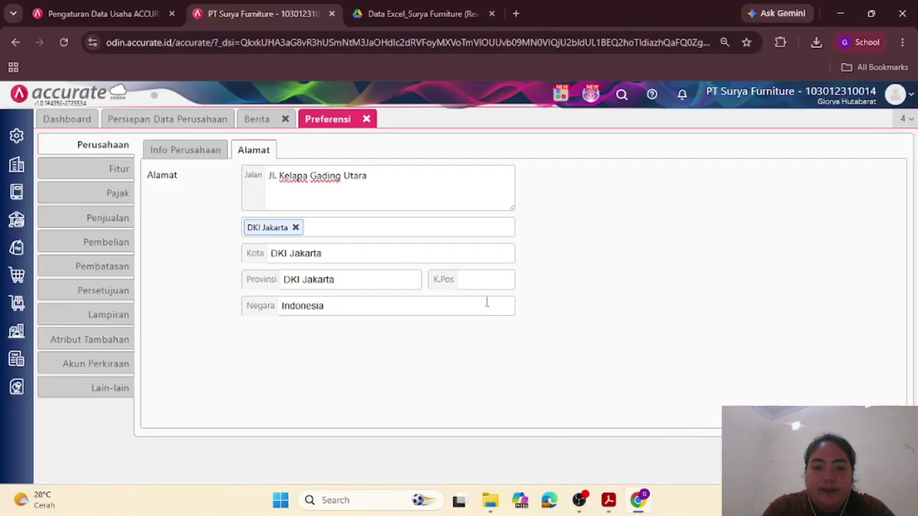
click(473, 279)
text(14)
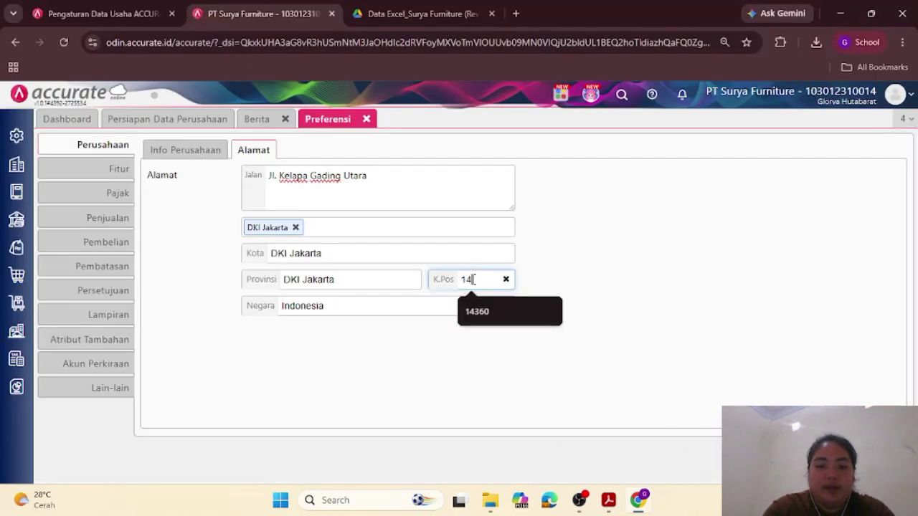
text(360)
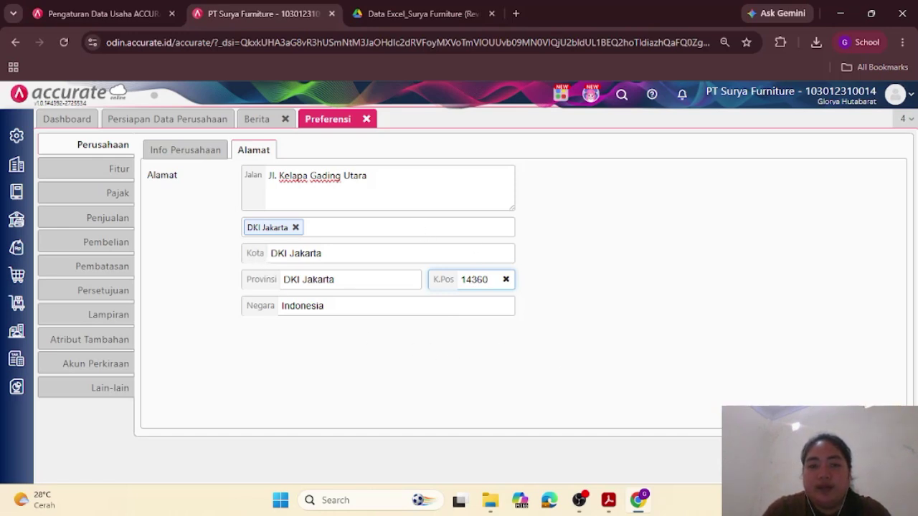
click(724, 452)
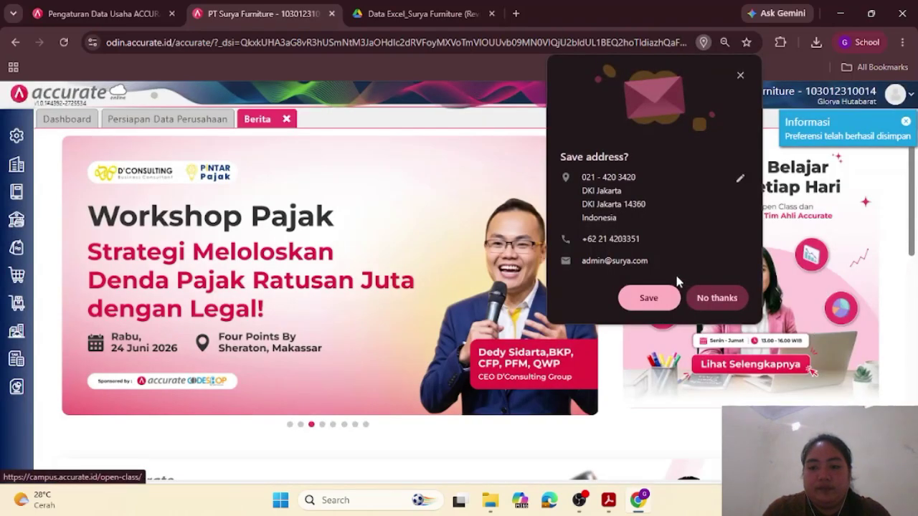
Step: Dismiss Chrome's save-address popup, close the Berita tab, and reopen Preferensi from Pengaturan
click(717, 299)
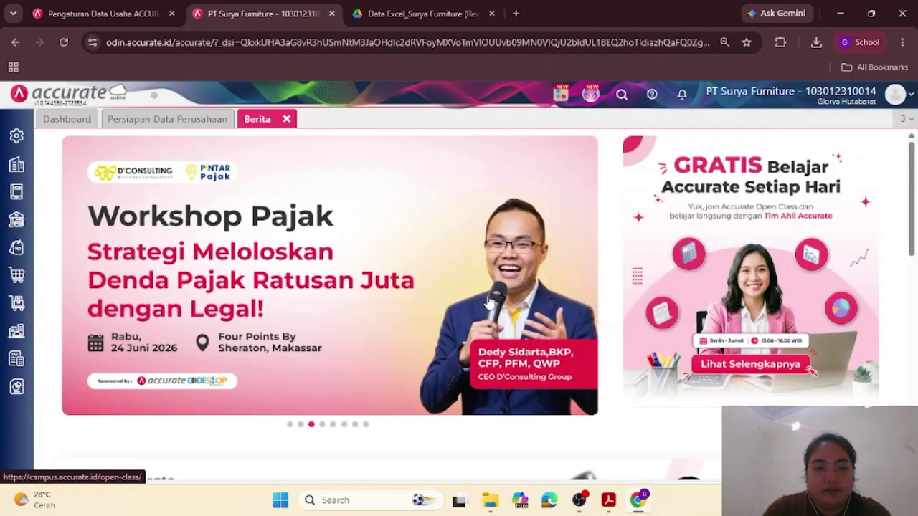
click(286, 119)
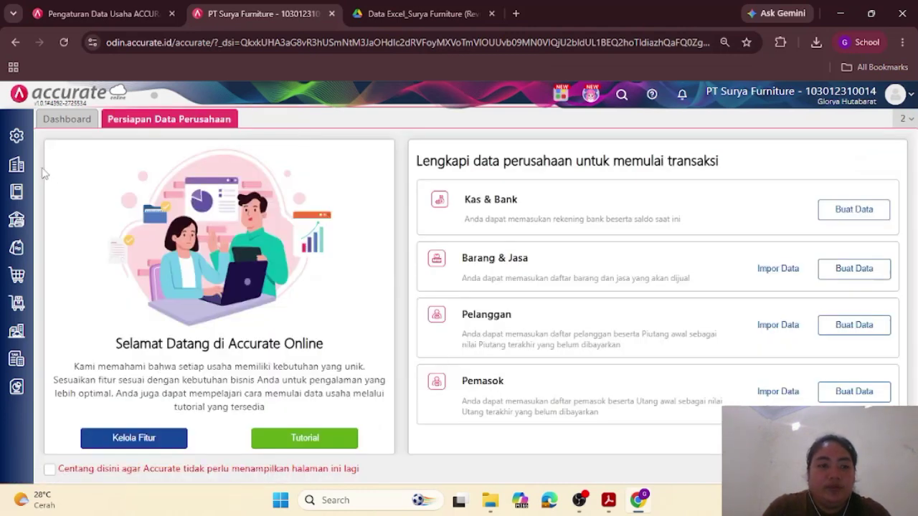
click(13, 138)
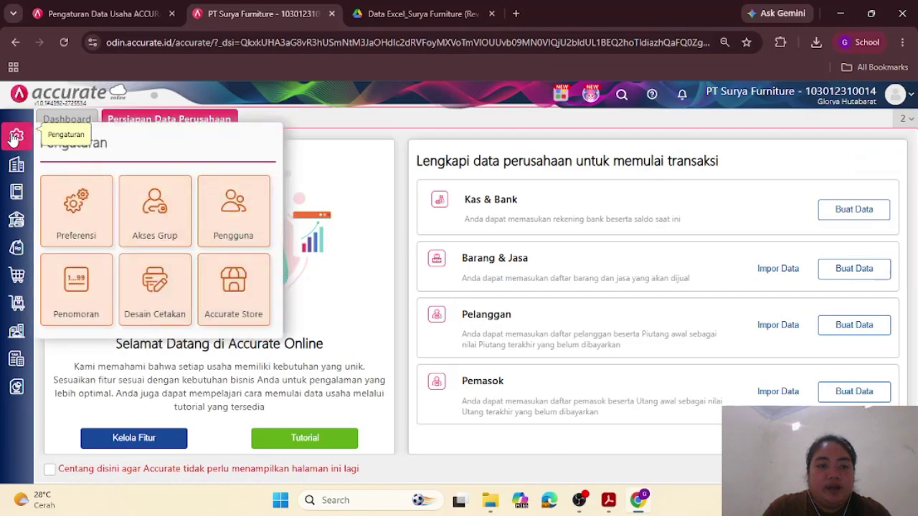
click(102, 222)
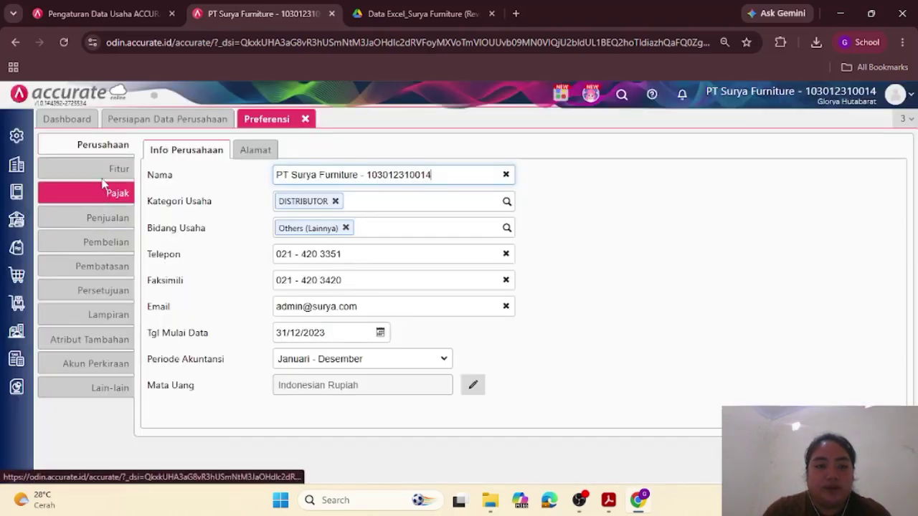
Step: Tick Multi Mata Uang under Fitur, cross-checking the training module PDF
click(104, 170)
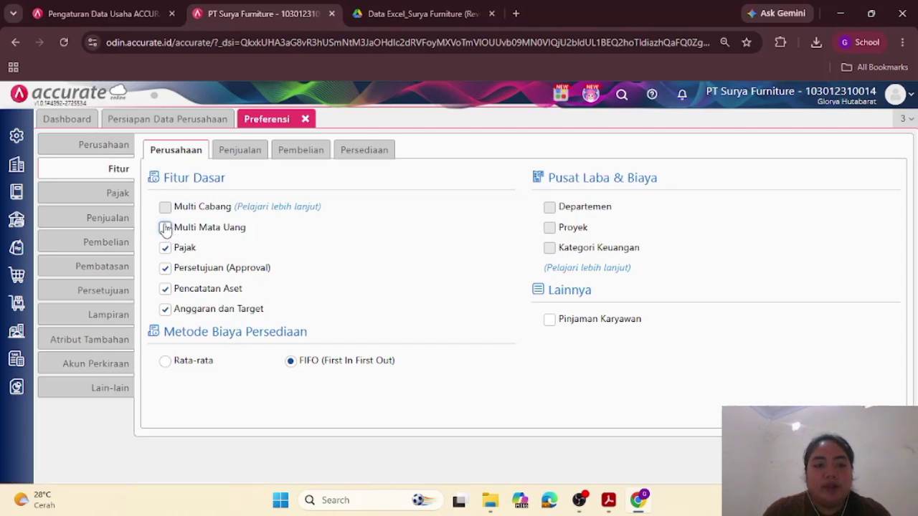
click(165, 228)
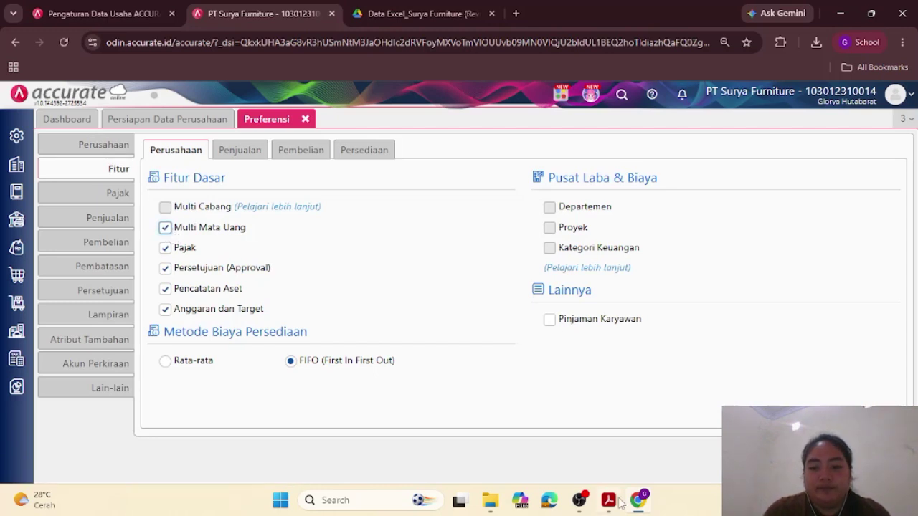
mouse_move(620, 504)
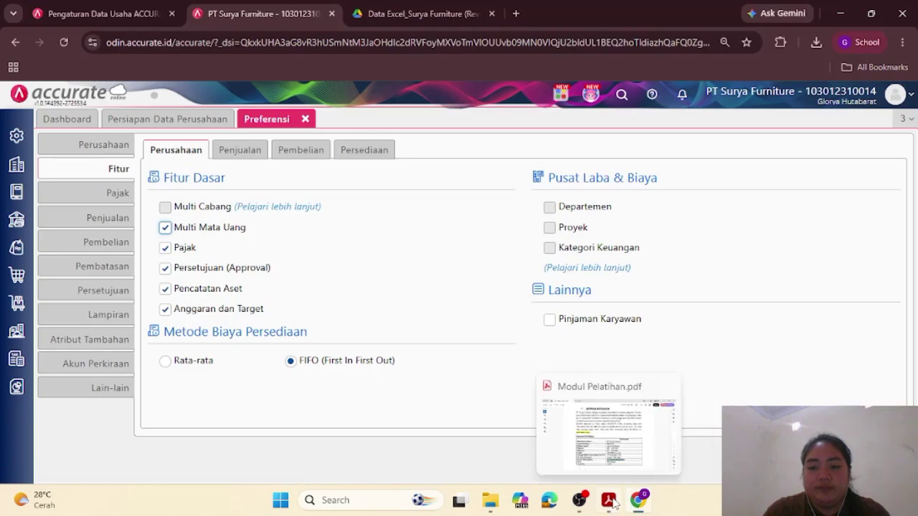
click(586, 458)
scroll(538, 356, down, 5)
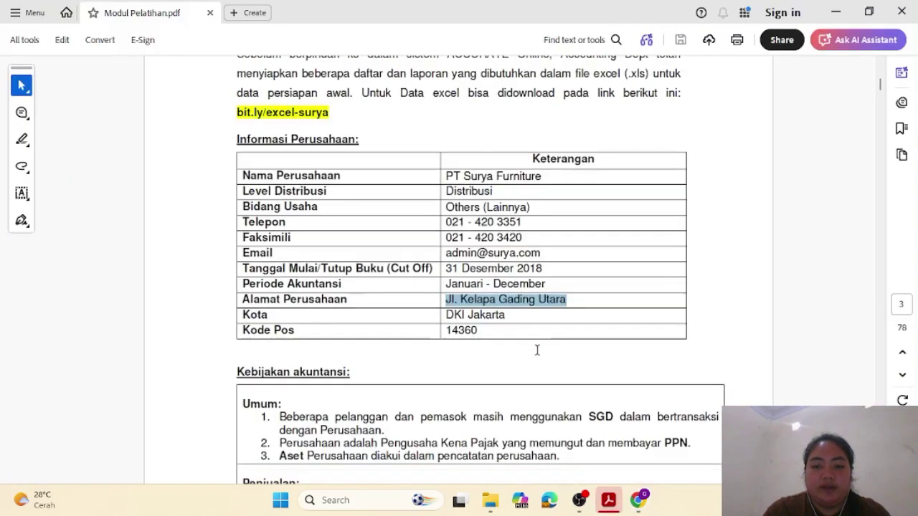
scroll(537, 354, up, 3)
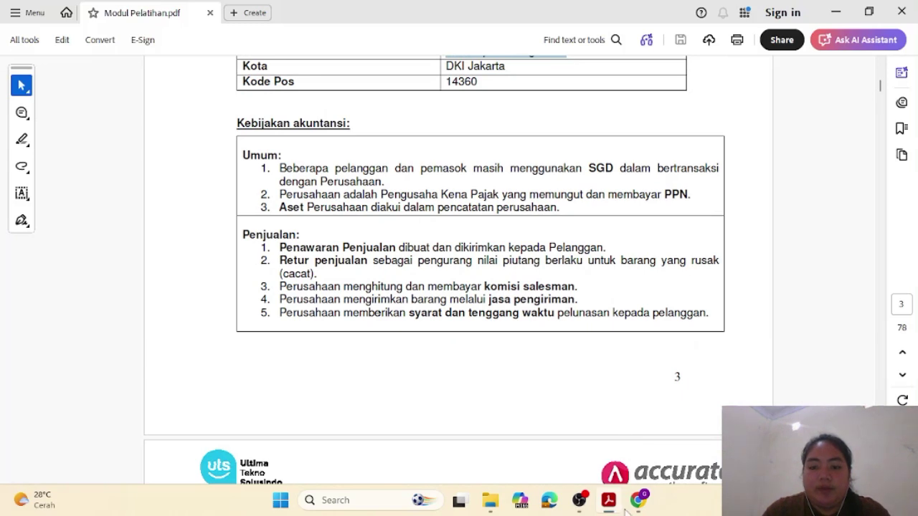
mouse_move(637, 499)
click(613, 446)
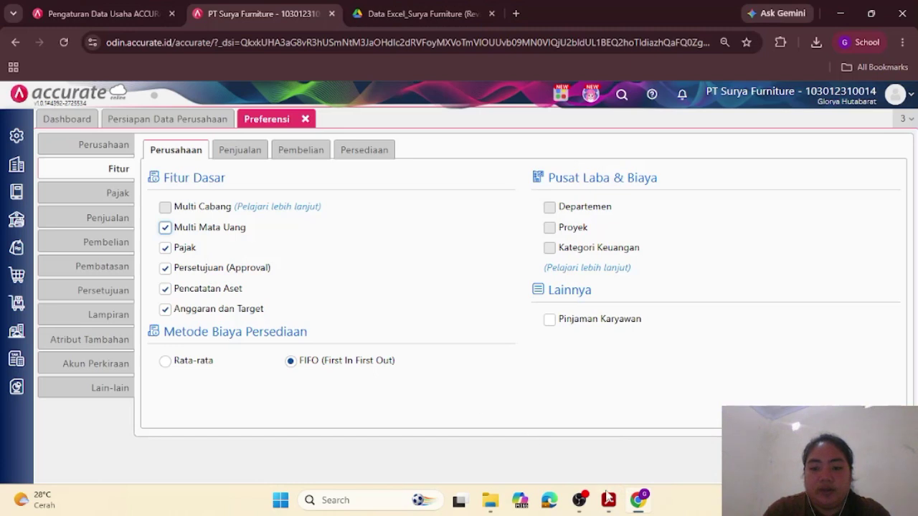
mouse_move(608, 500)
click(611, 431)
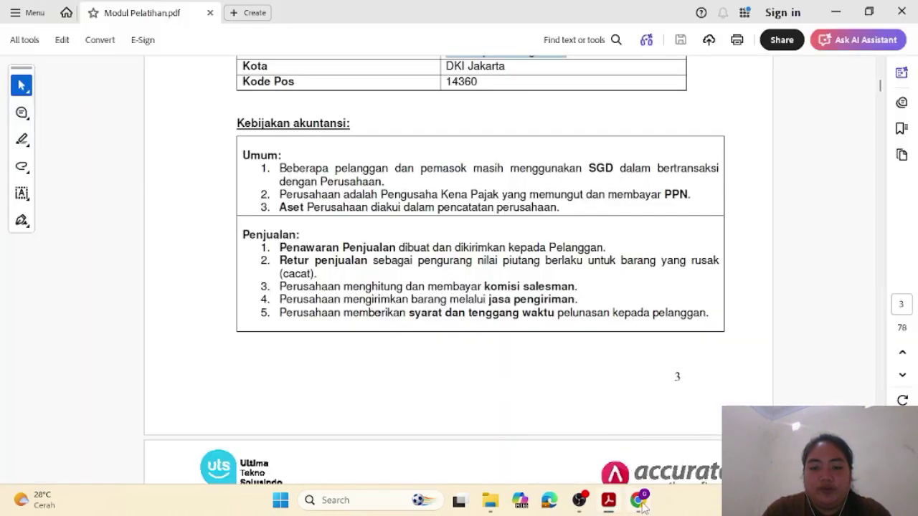
mouse_move(637, 499)
click(623, 446)
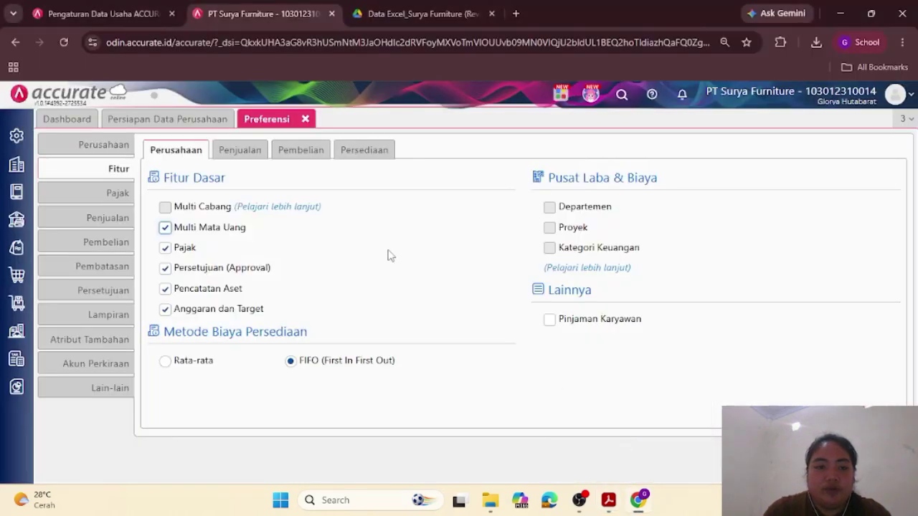
Step: Show the Penjualan feature options and compare them with the module's sales policies
click(255, 155)
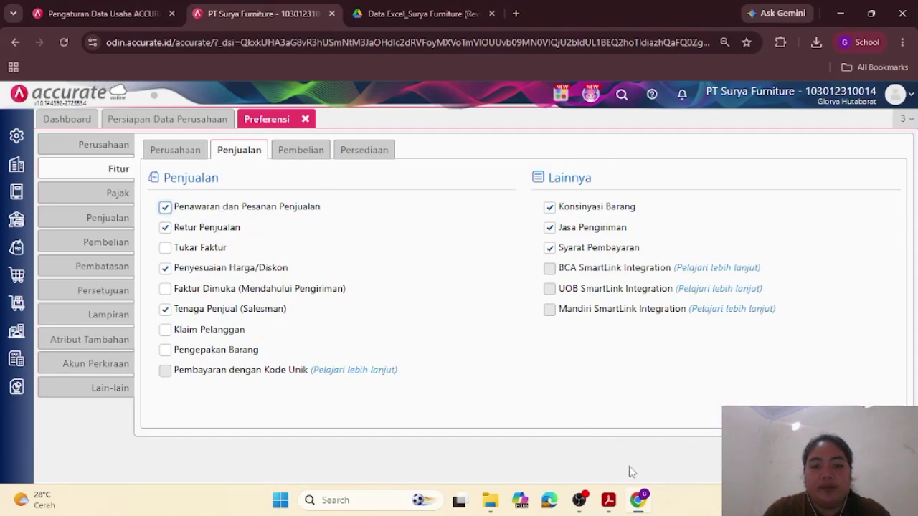
mouse_move(606, 500)
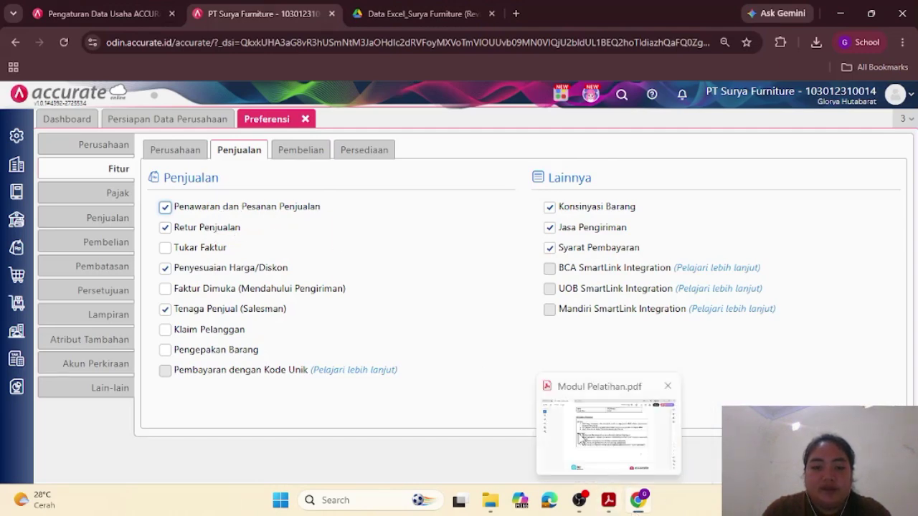
click(608, 426)
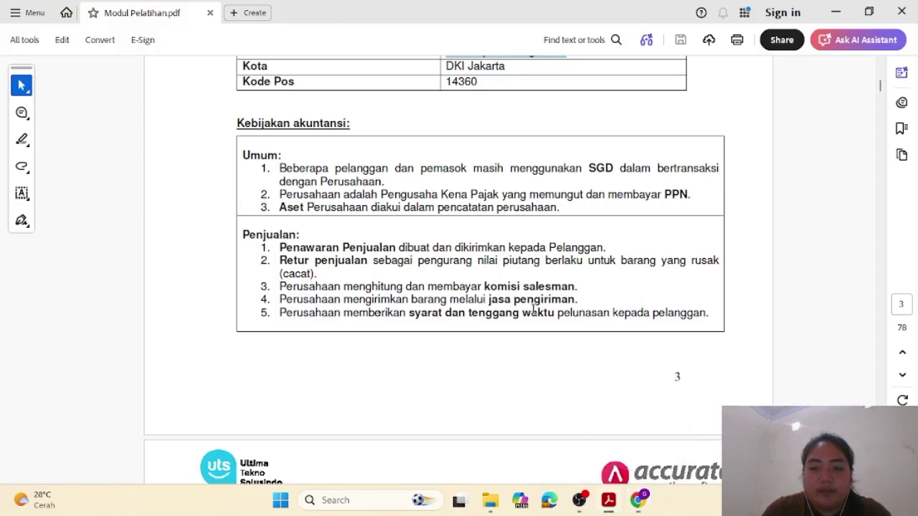
mouse_move(637, 502)
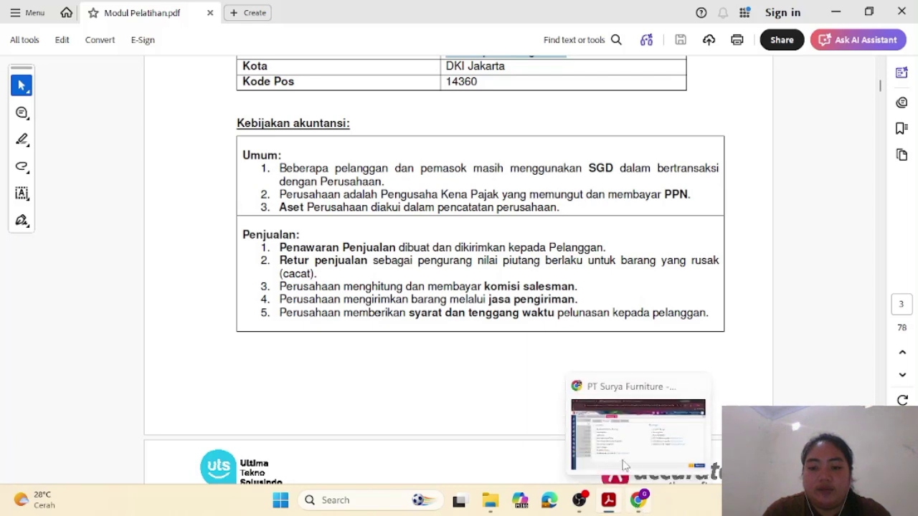
click(613, 452)
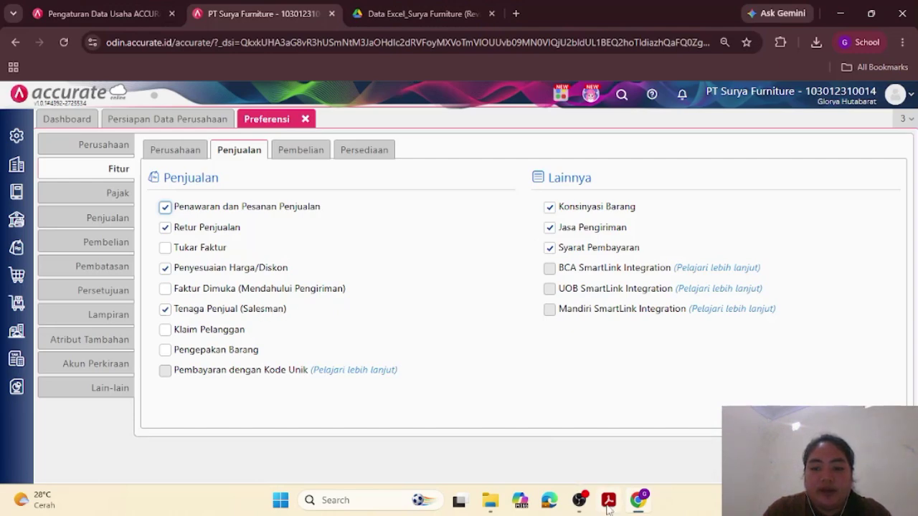
mouse_move(608, 505)
click(588, 450)
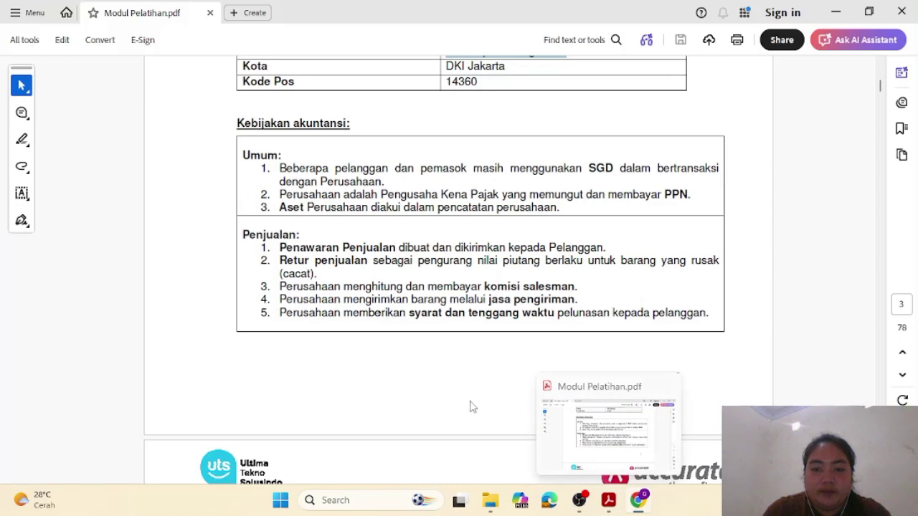
key(alt+Tab)
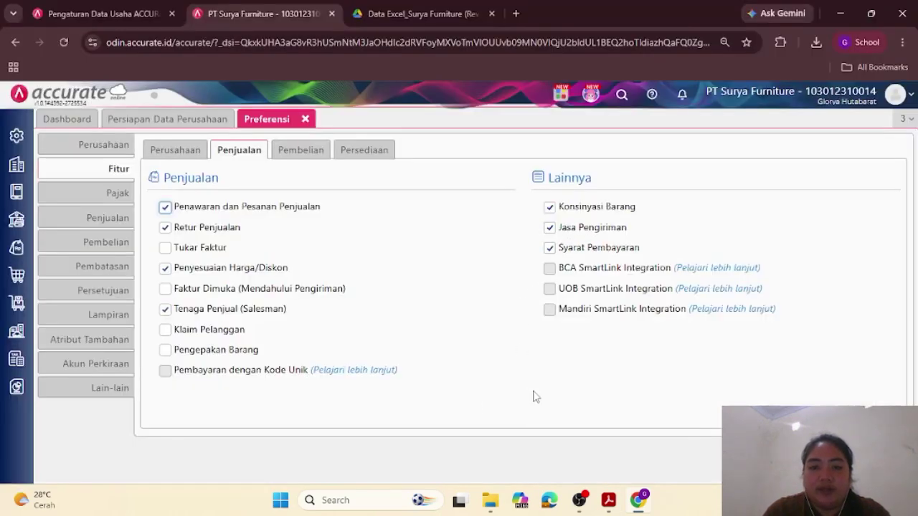
mouse_move(613, 495)
click(604, 424)
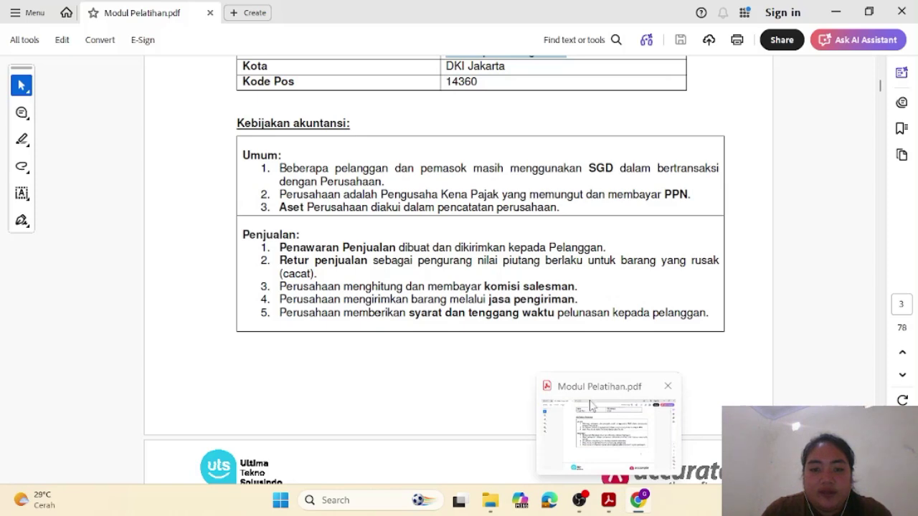
key(alt+Tab)
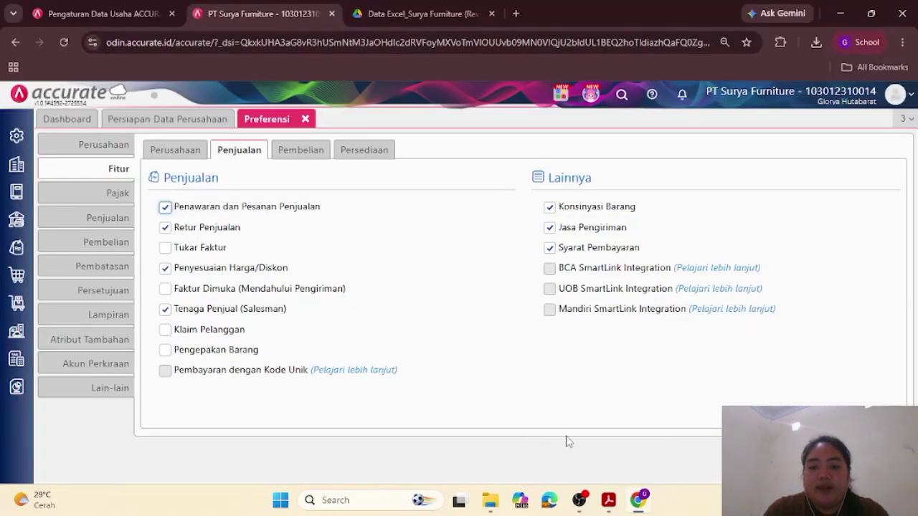
mouse_move(613, 500)
click(592, 451)
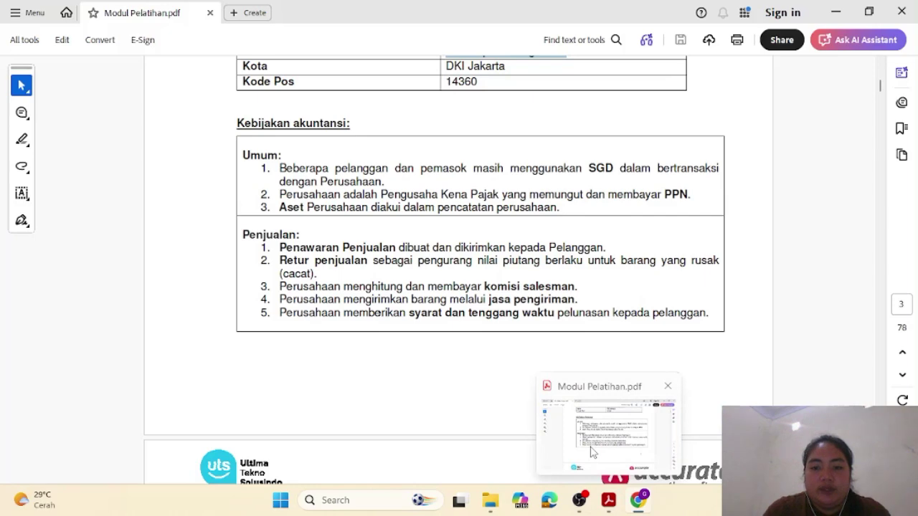
scroll(492, 346, down, 3)
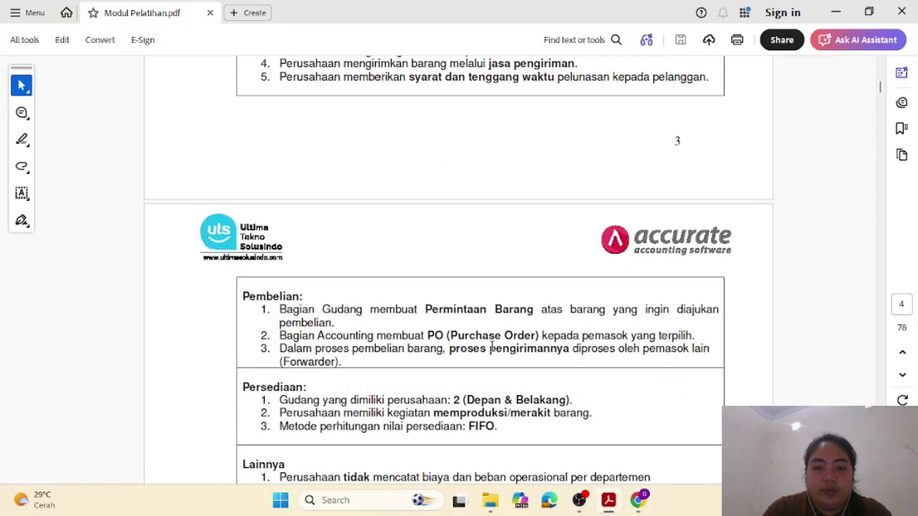
Step: Show the Pembelian features and check purchase orders, supplier price lists and purchase costs against the module
scroll(491, 348, down, 1)
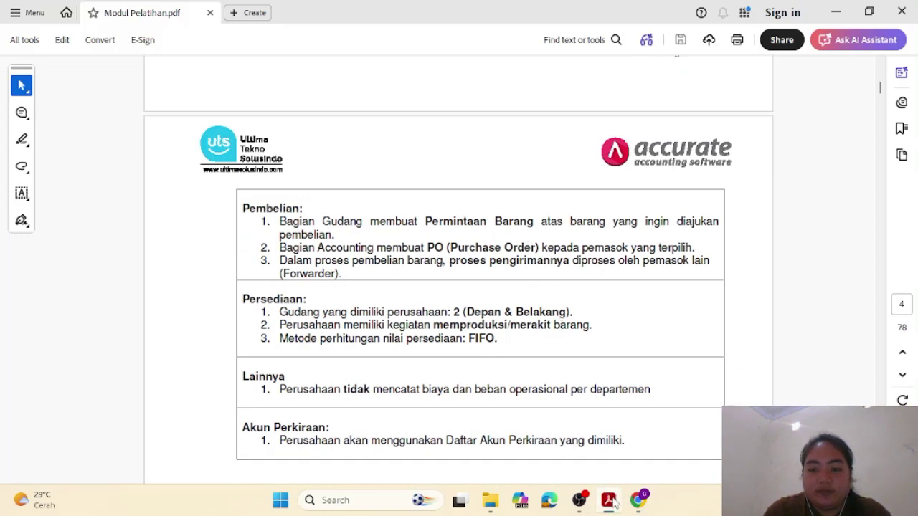
mouse_move(637, 499)
click(602, 445)
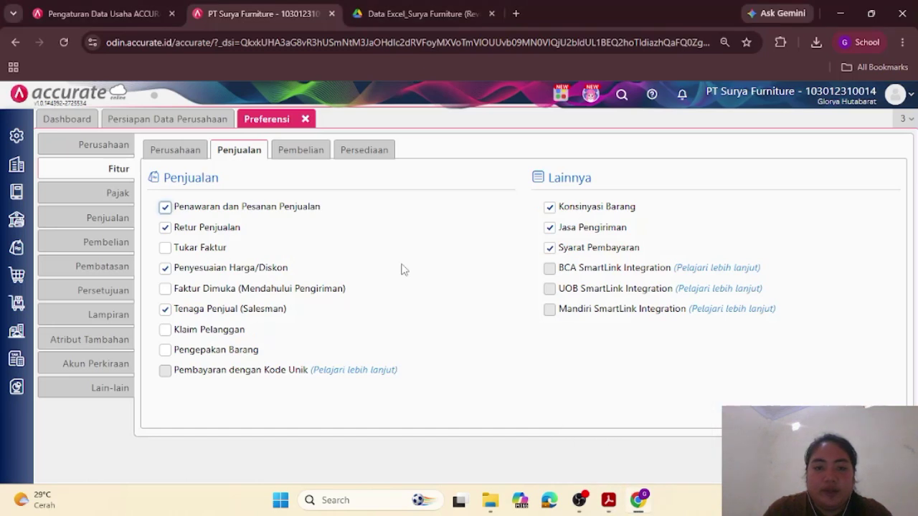
click(302, 155)
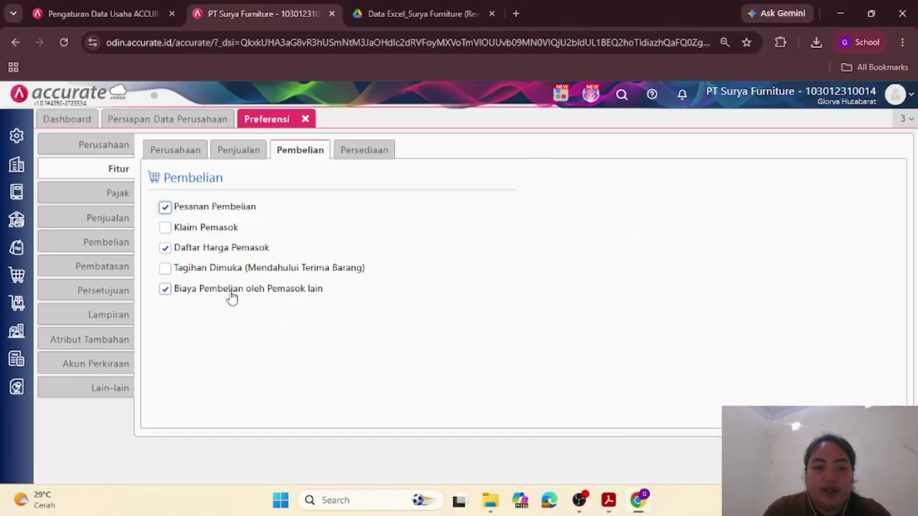
mouse_move(607, 506)
click(596, 436)
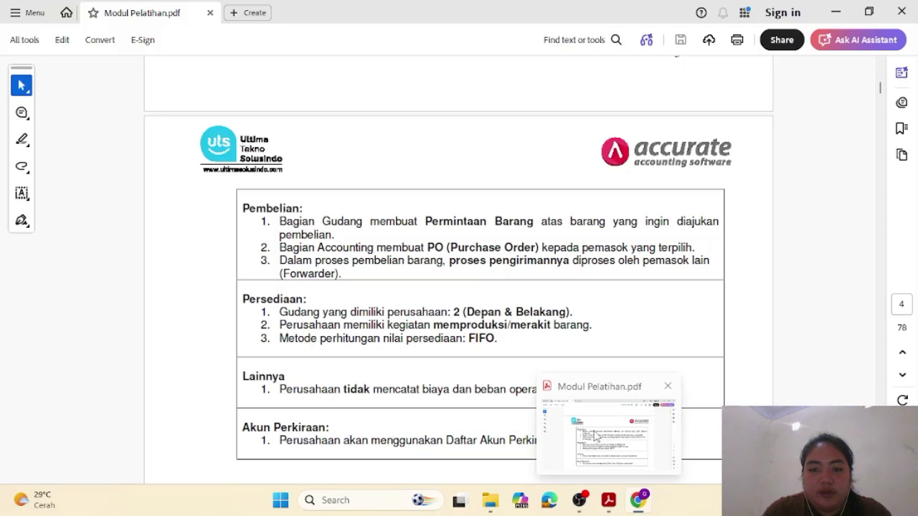
click(595, 435)
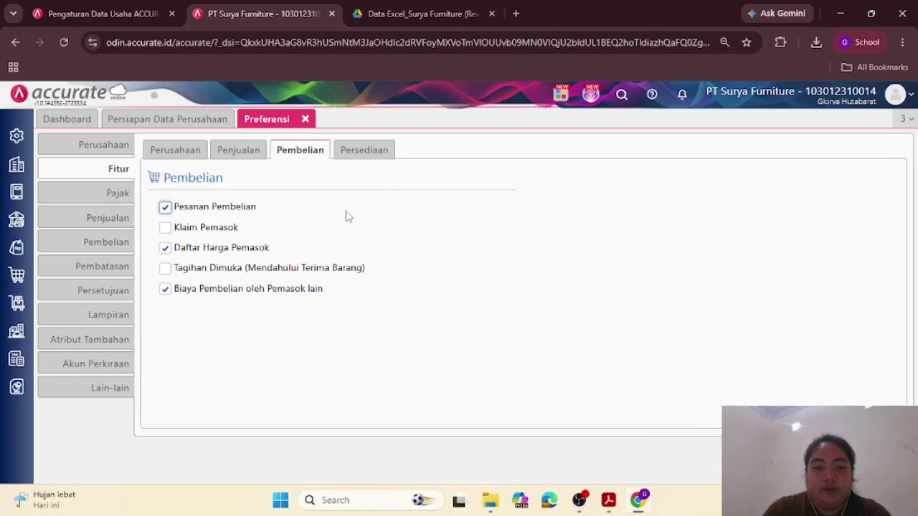
Step: Review the Persediaan features against the module, then return to the Perusahaan features
click(352, 155)
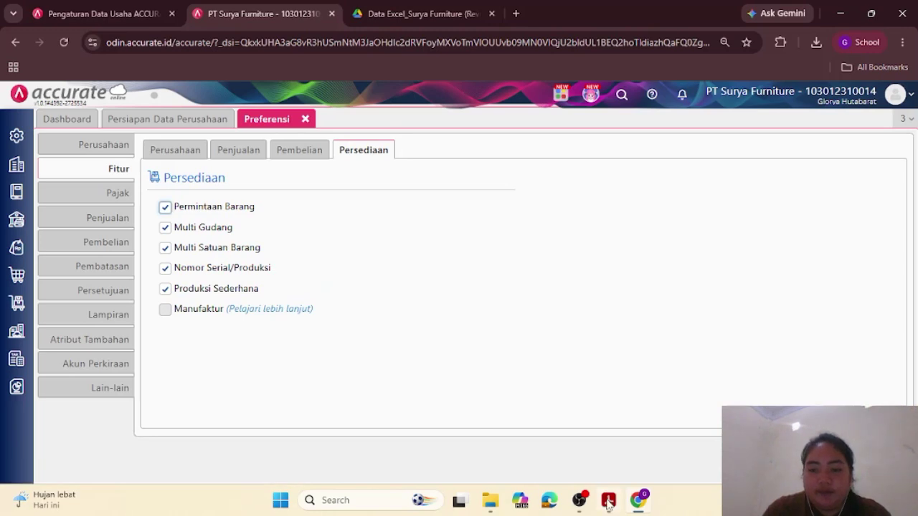
click(600, 459)
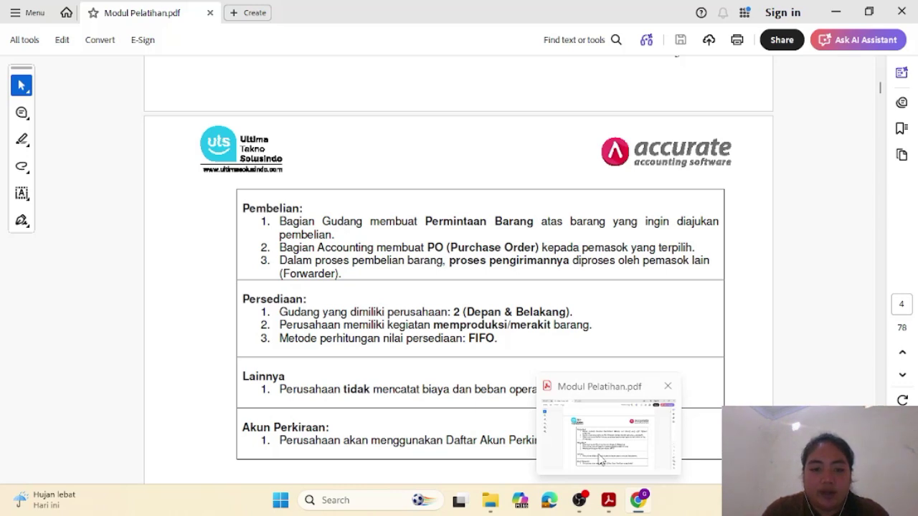
click(546, 389)
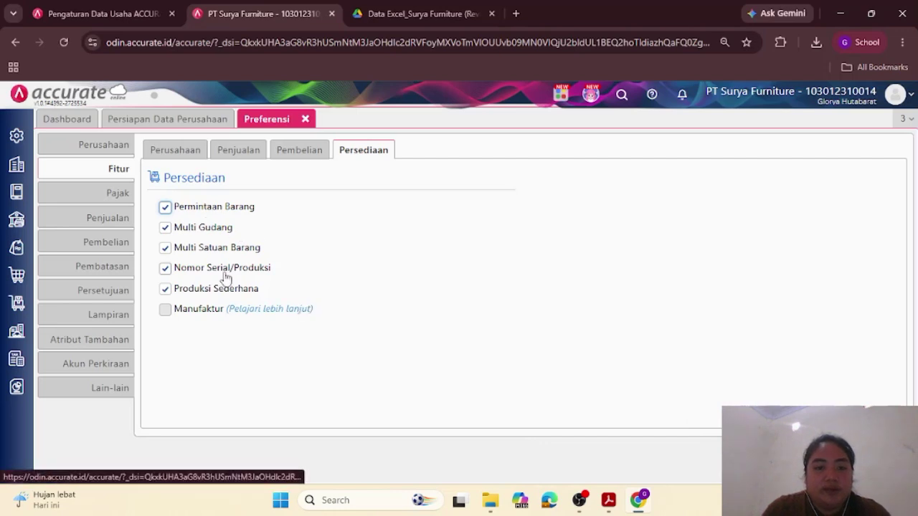
mouse_move(608, 495)
click(593, 465)
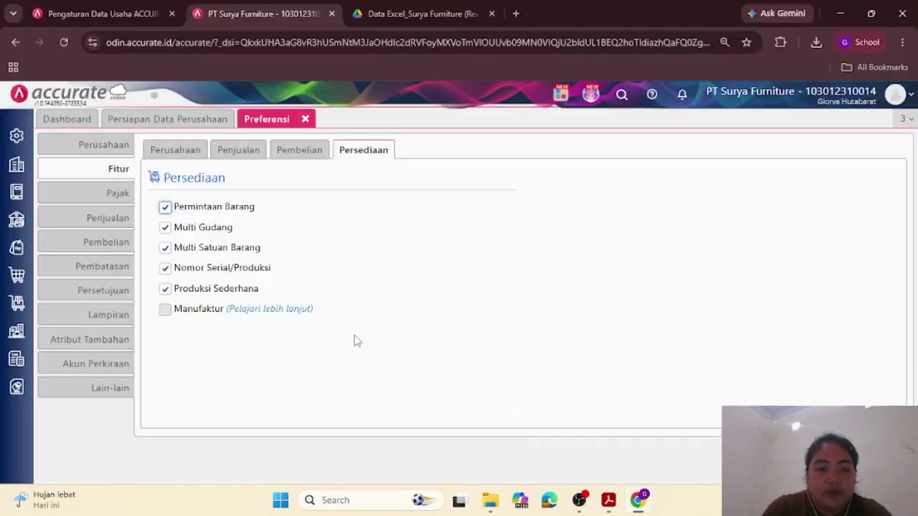
mouse_move(614, 506)
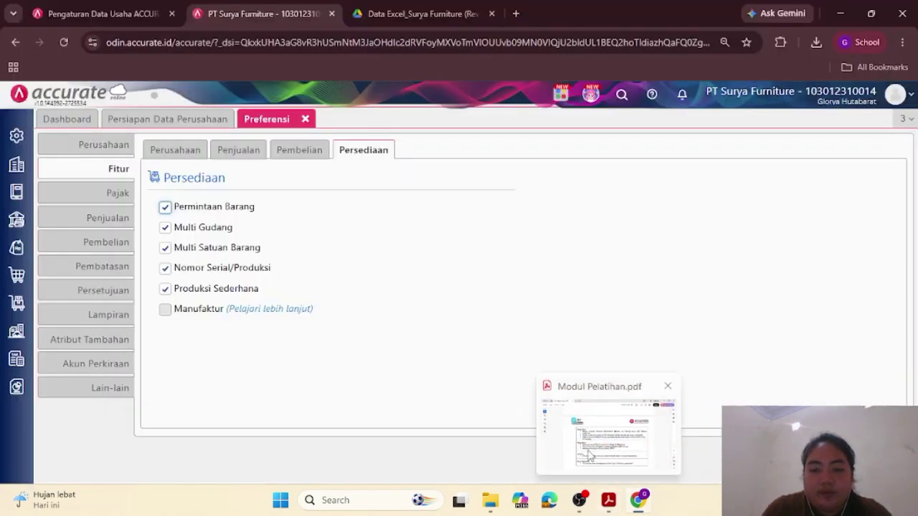
mouse_move(585, 448)
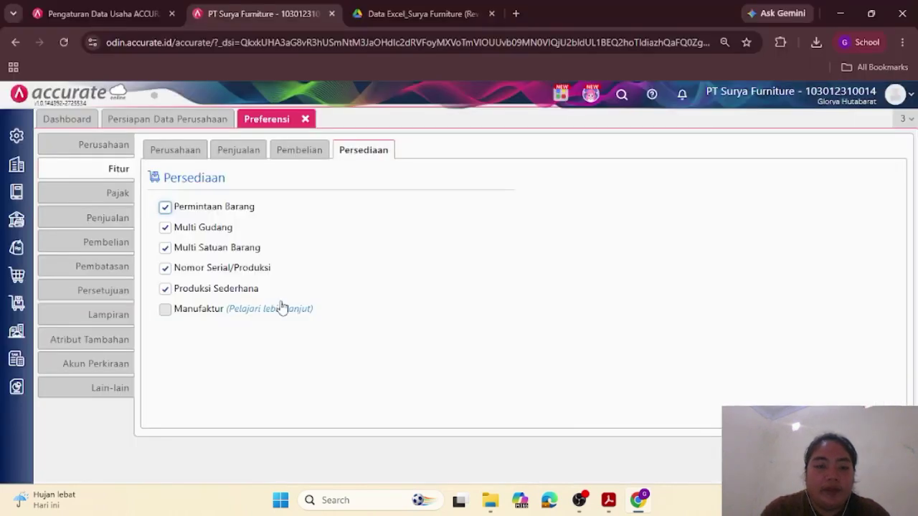
click(171, 149)
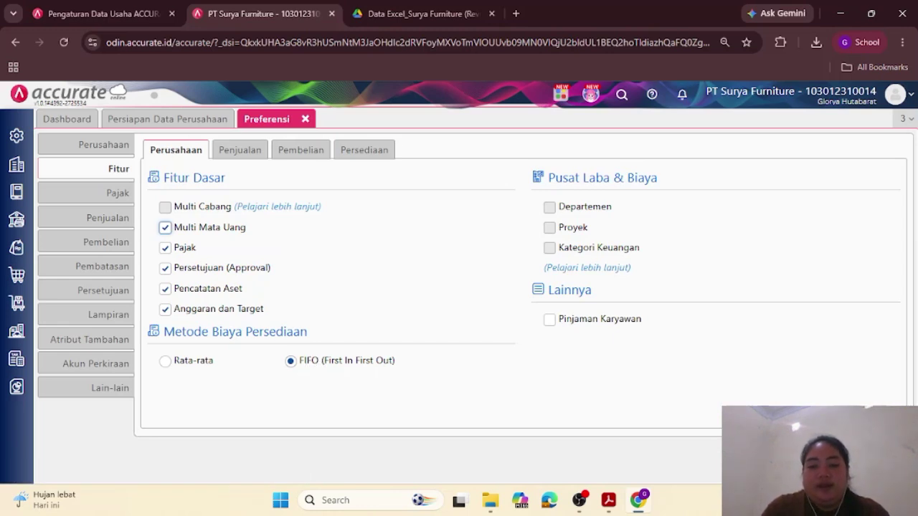
Step: Save the Preferensi feature settings, glance at the module PDF, and return to Accurate Online
click(882, 459)
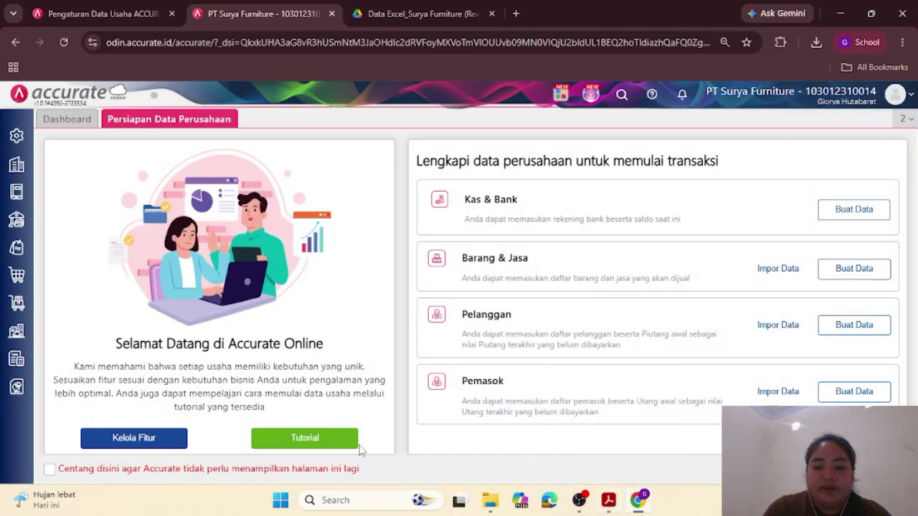
click(592, 441)
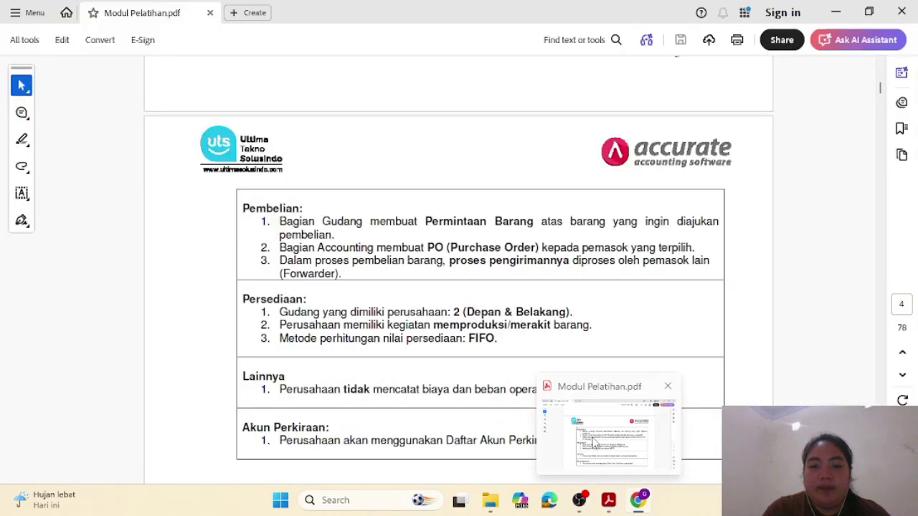
scroll(520, 326, up, 5)
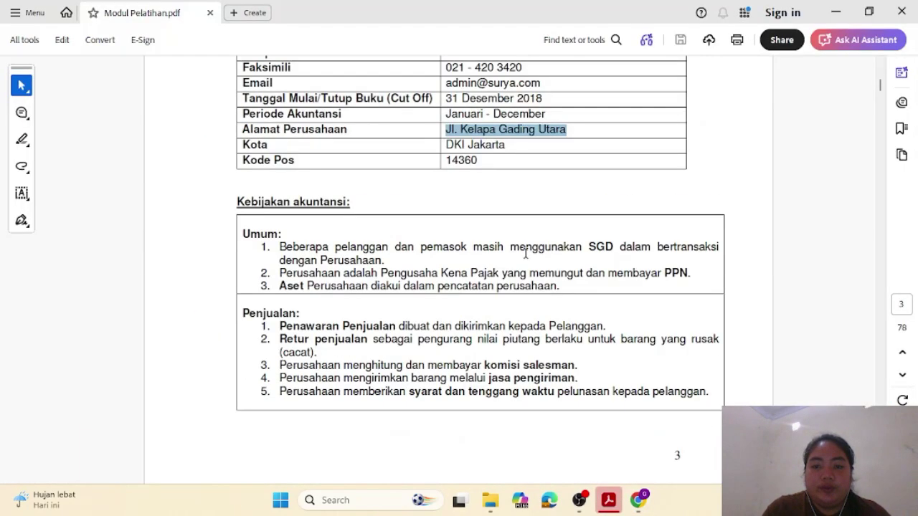
scroll(619, 274, down, 5)
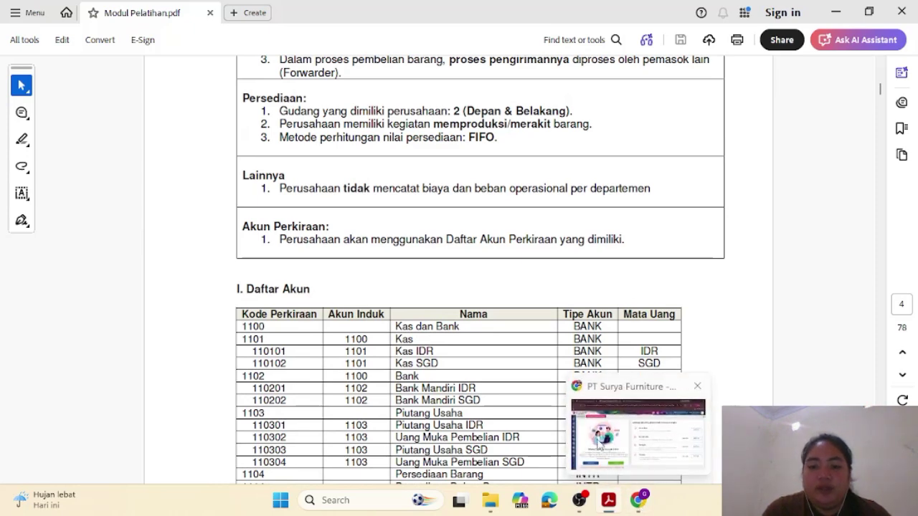
click(599, 444)
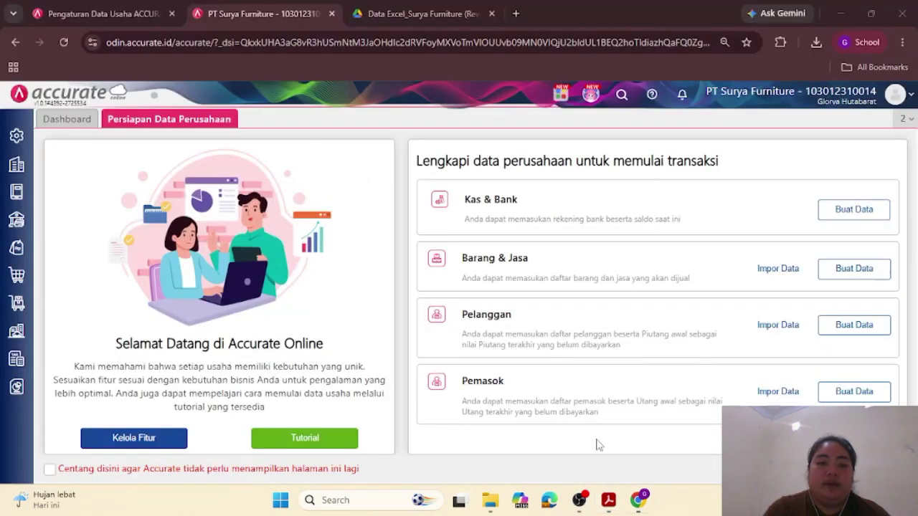
Step: Add Singapore Dollar (SGD) in Mata Uang, save it, and confirm it in the currency list
click(21, 190)
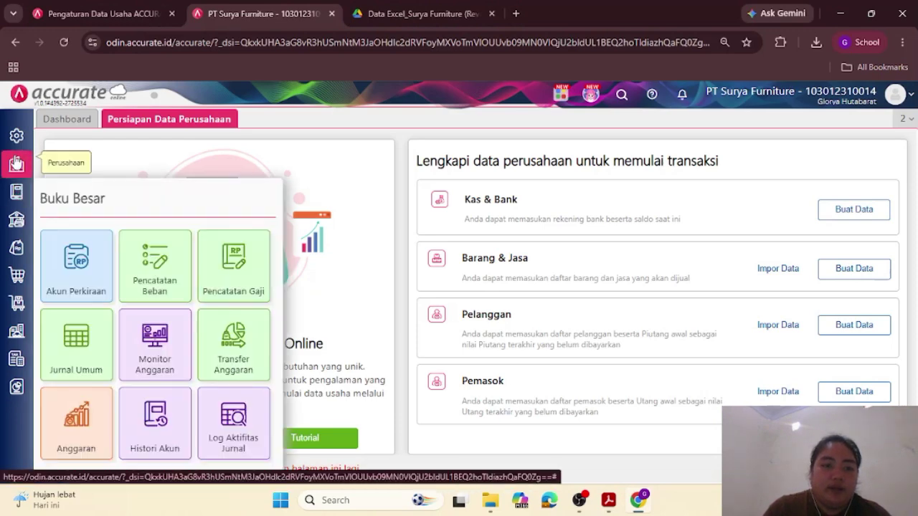
click(16, 164)
click(77, 231)
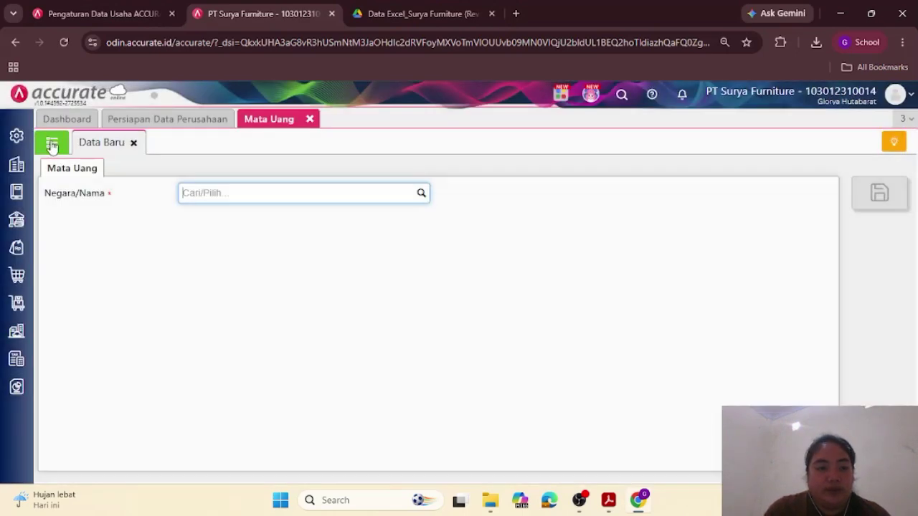
click(52, 143)
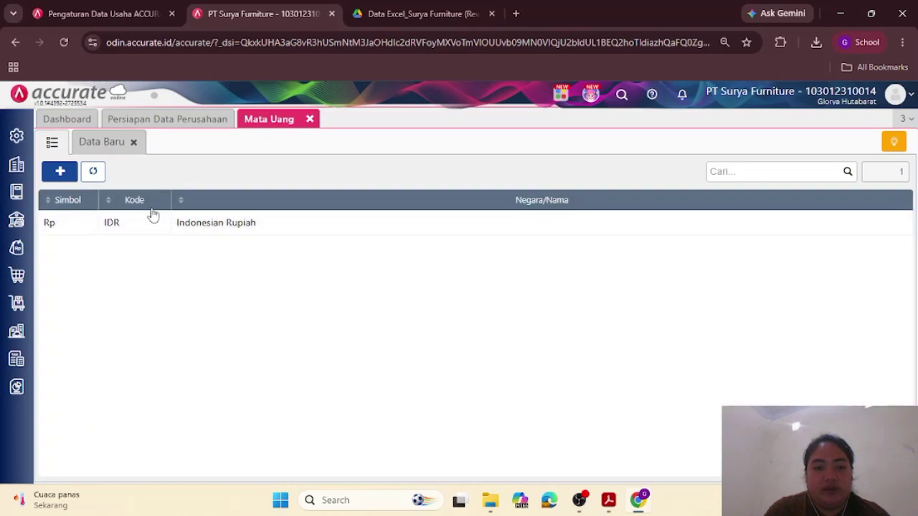
click(95, 143)
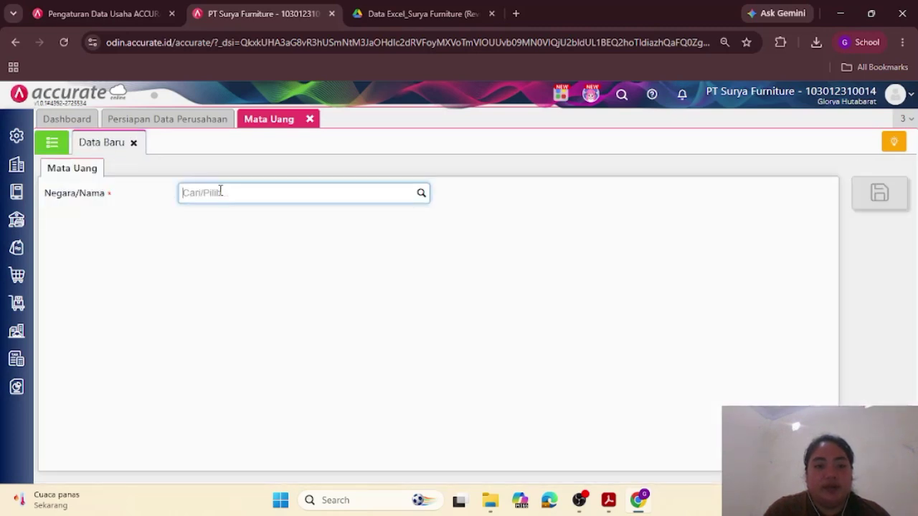
text(SG)
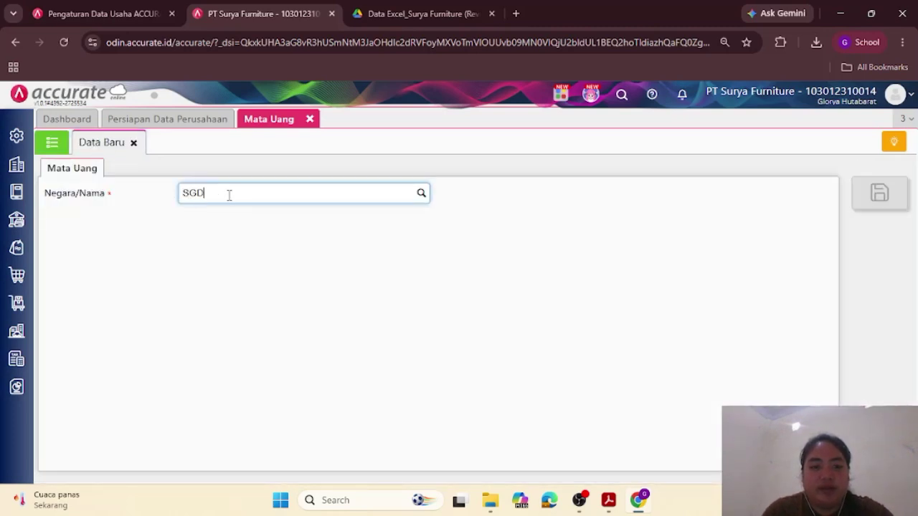
text(D)
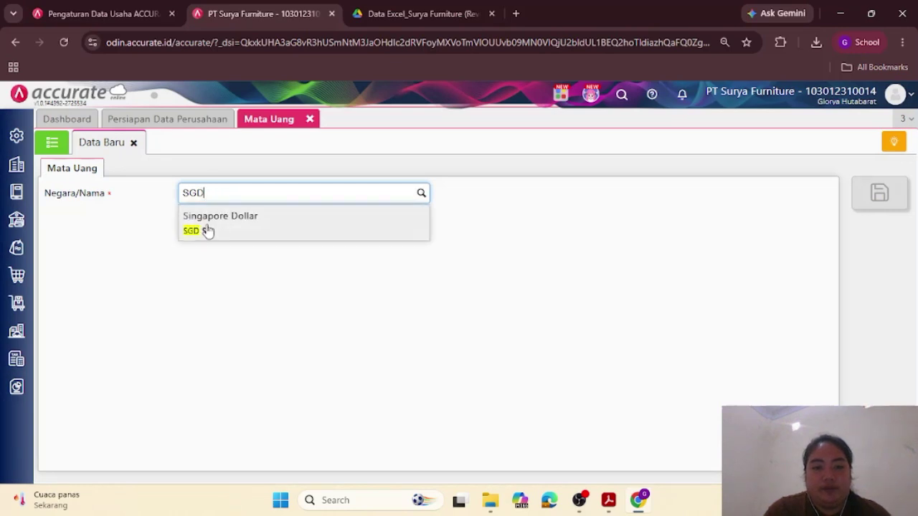
click(205, 231)
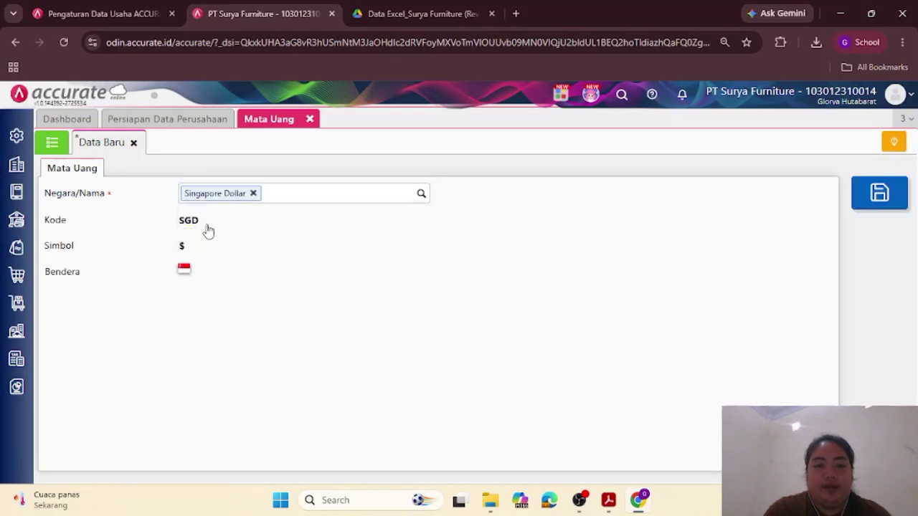
click(863, 207)
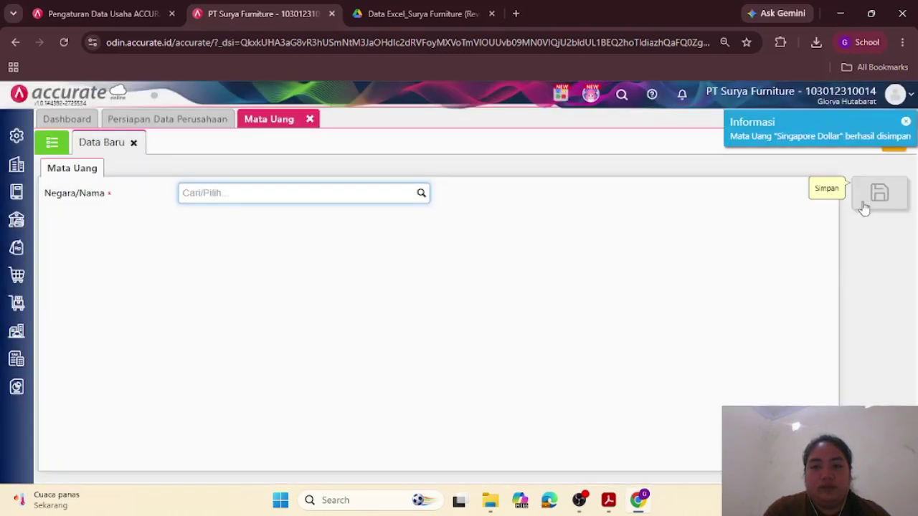
click(52, 142)
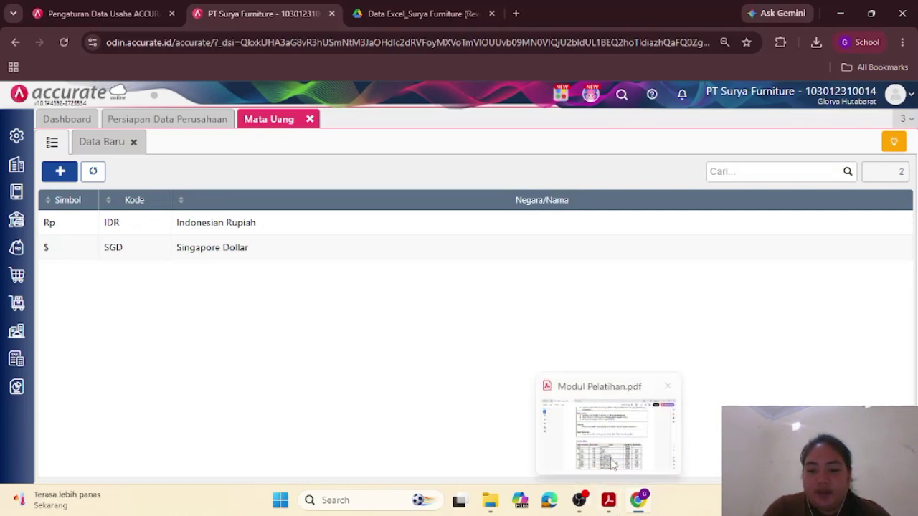
click(610, 503)
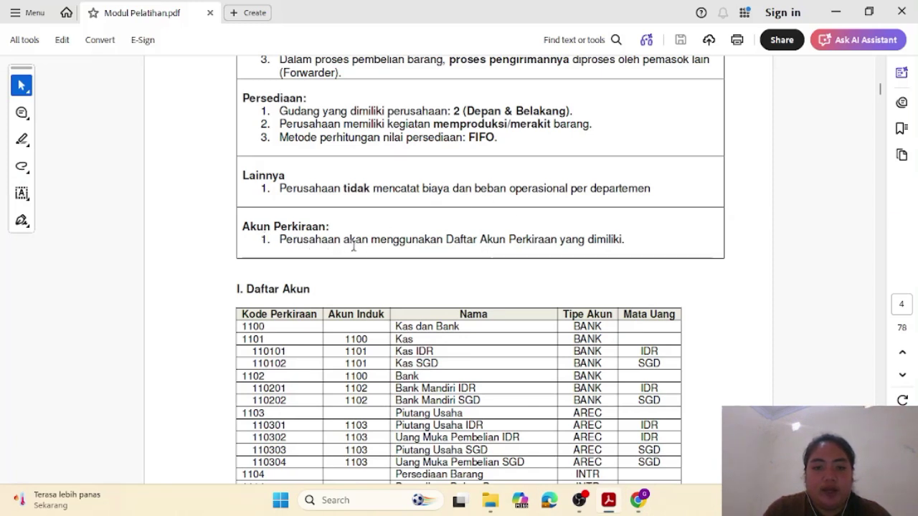
Step: After reviewing the module's Daftar Akun, open Buku Besar > Akun Perkiraan for a new account
scroll(379, 248, down, 5)
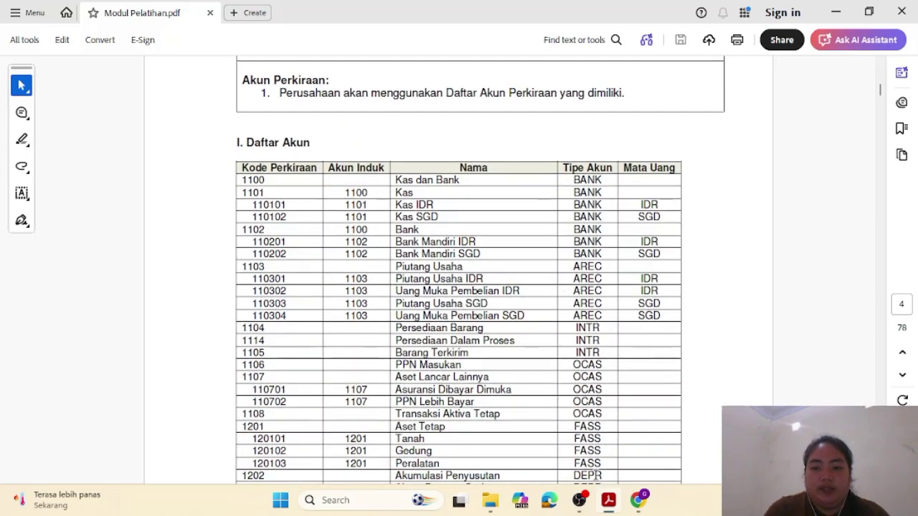
click(635, 507)
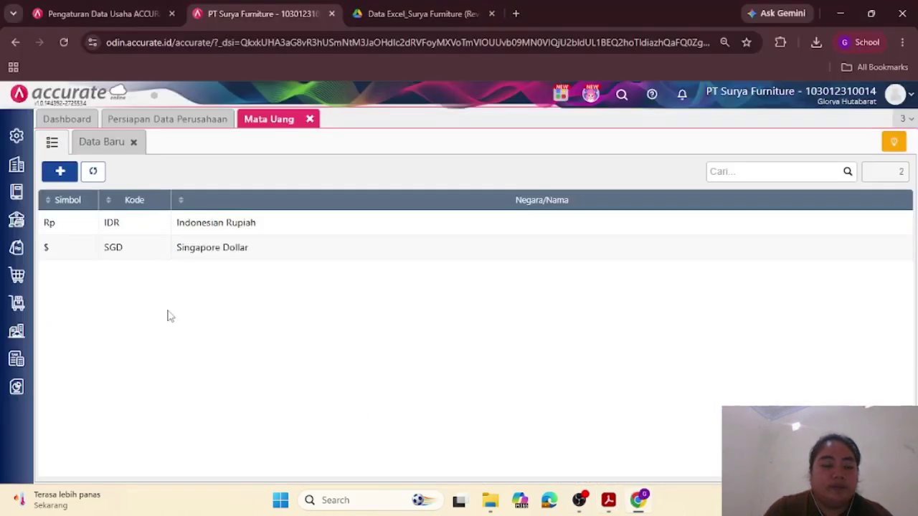
click(16, 166)
click(16, 192)
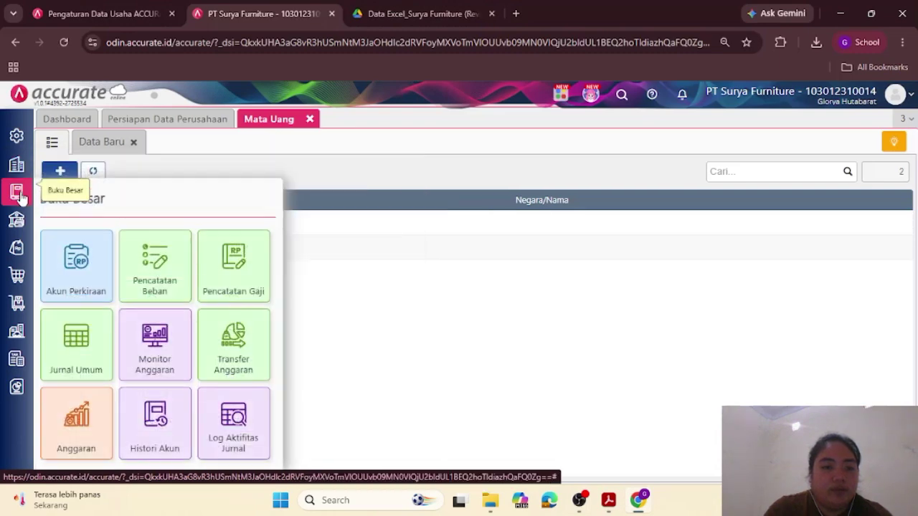
click(82, 280)
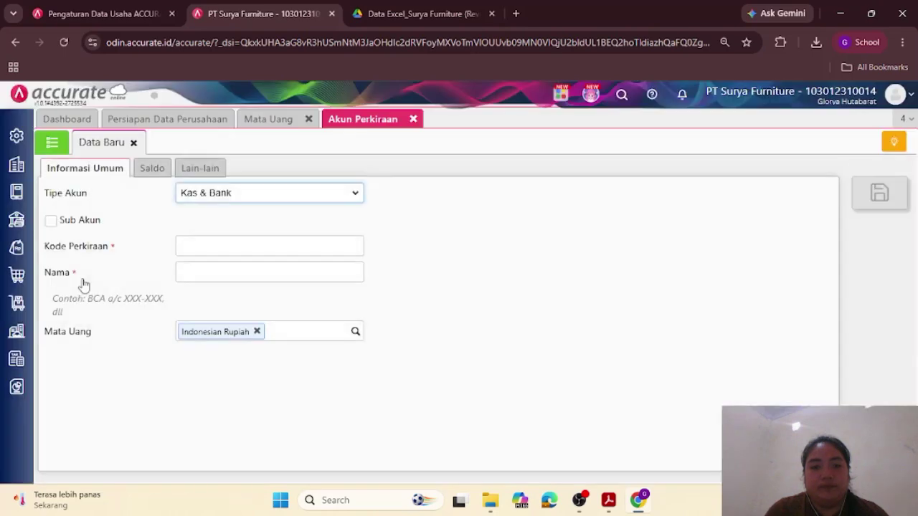
Step: Start the Excel account import and upload the 1. Daftar Akun.xls file
click(133, 143)
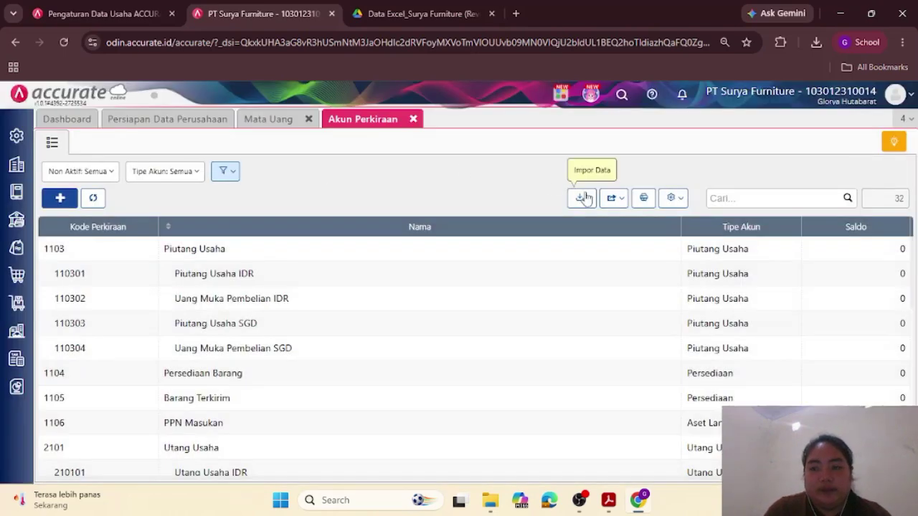
click(583, 205)
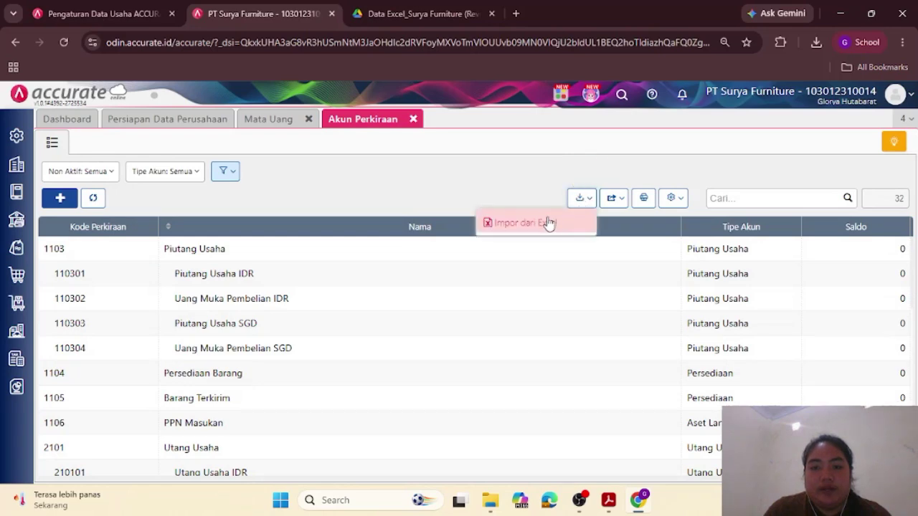
click(547, 223)
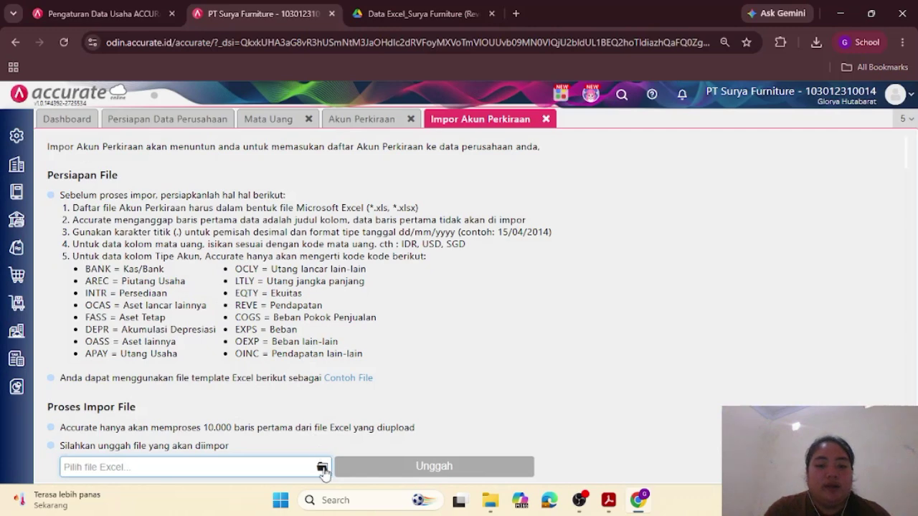
click(322, 468)
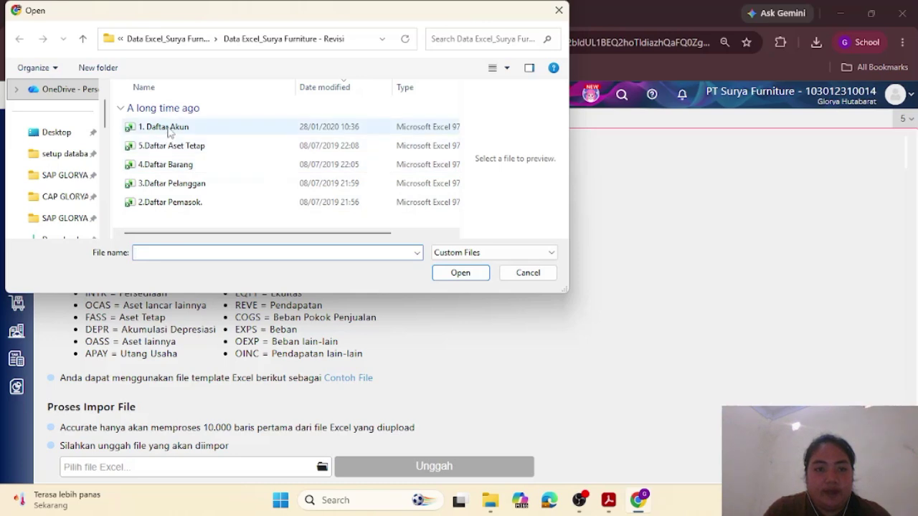
click(170, 132)
click(448, 271)
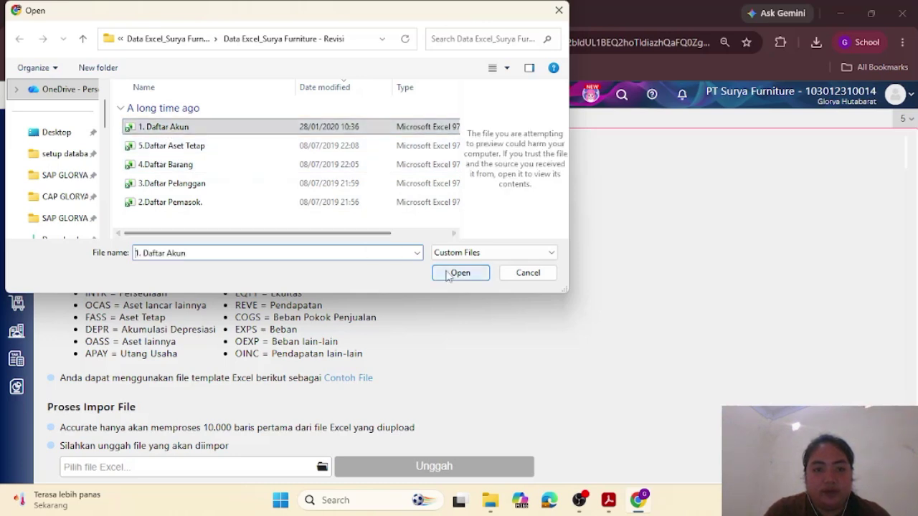
click(459, 273)
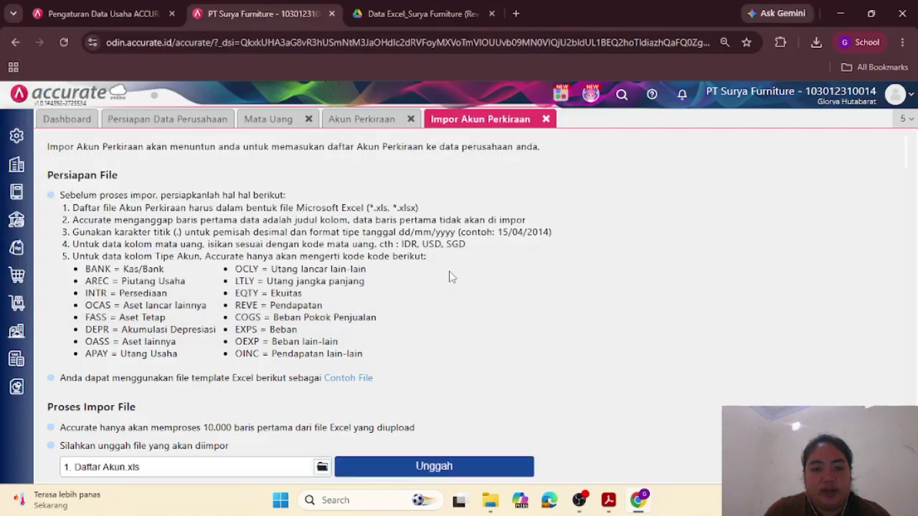
click(398, 468)
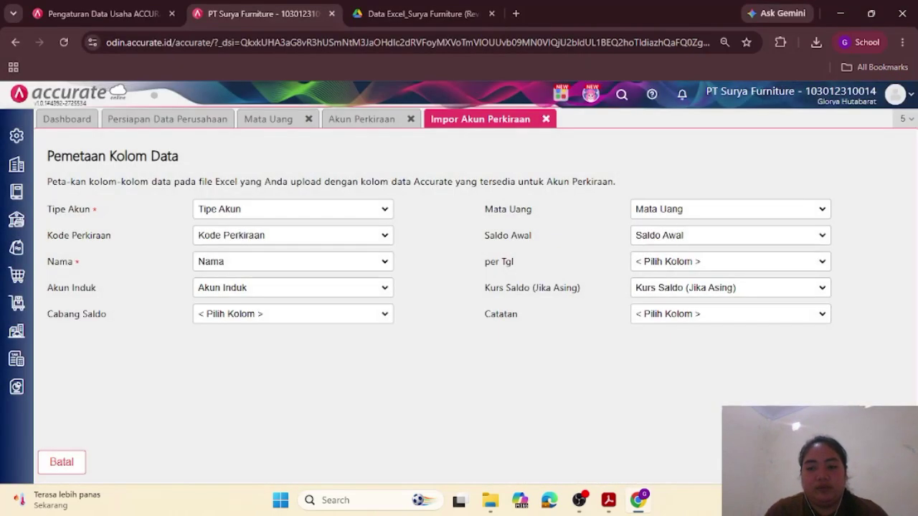
Step: Accept the column mapping, enable updating existing accounts, and run the import: 72 succeed, 1 fails
click(880, 462)
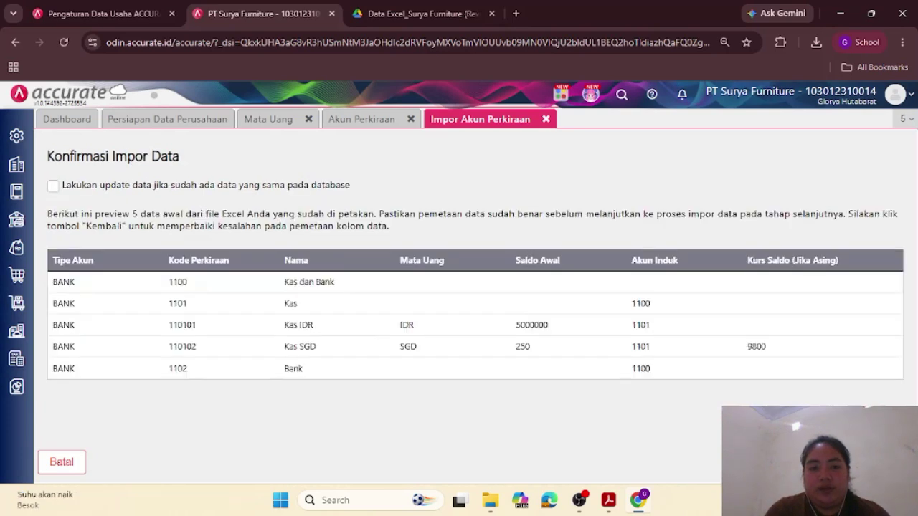
click(53, 186)
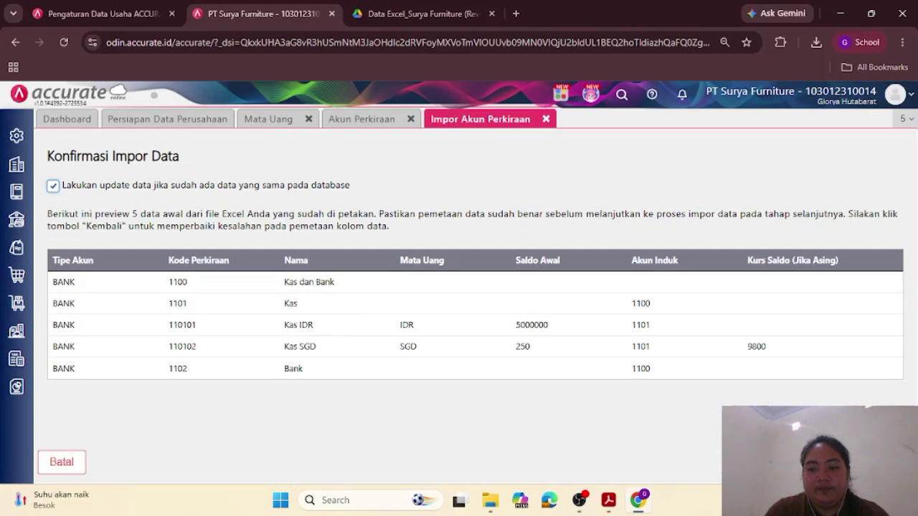
click(881, 462)
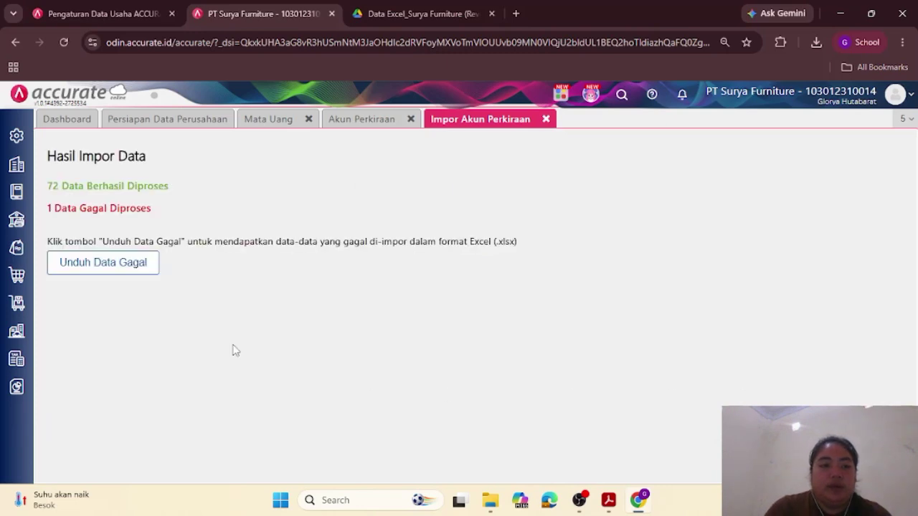
Step: Download and open the failed-row error xlsx showing the currency error, then return to Akun Perkiraan
click(129, 267)
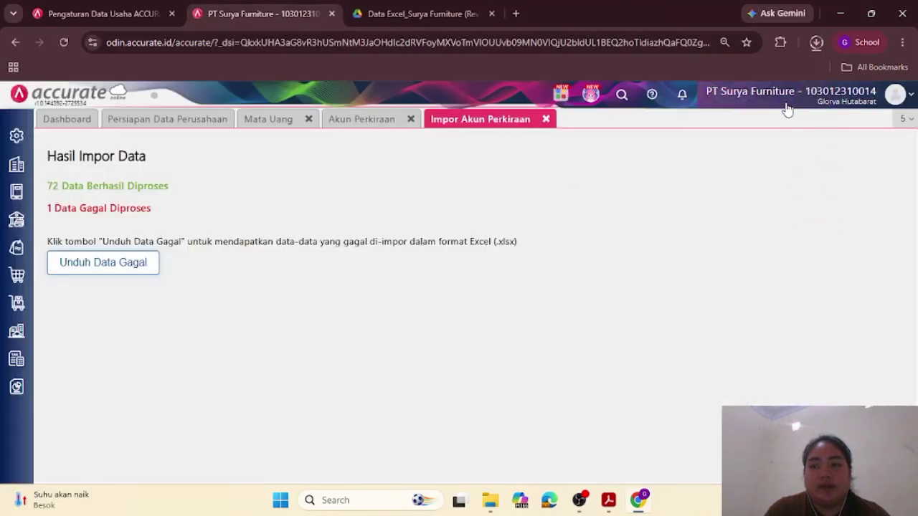
click(816, 42)
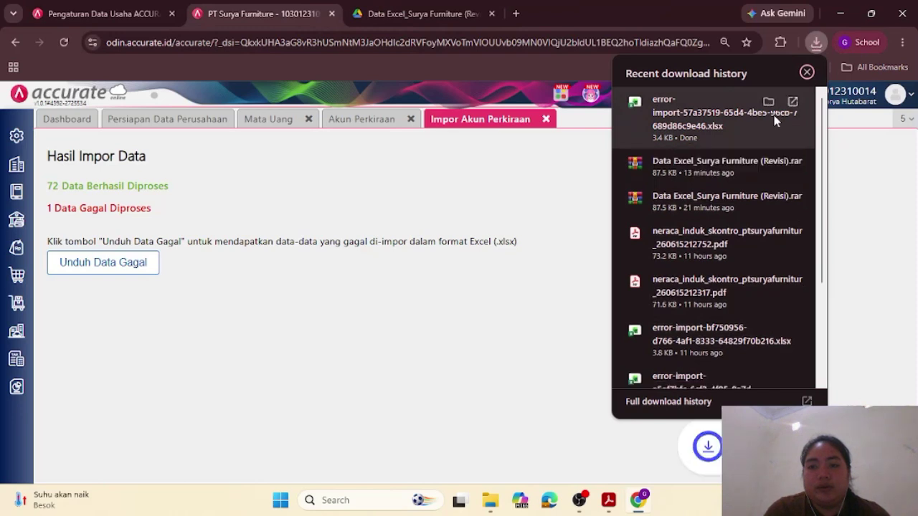
click(795, 103)
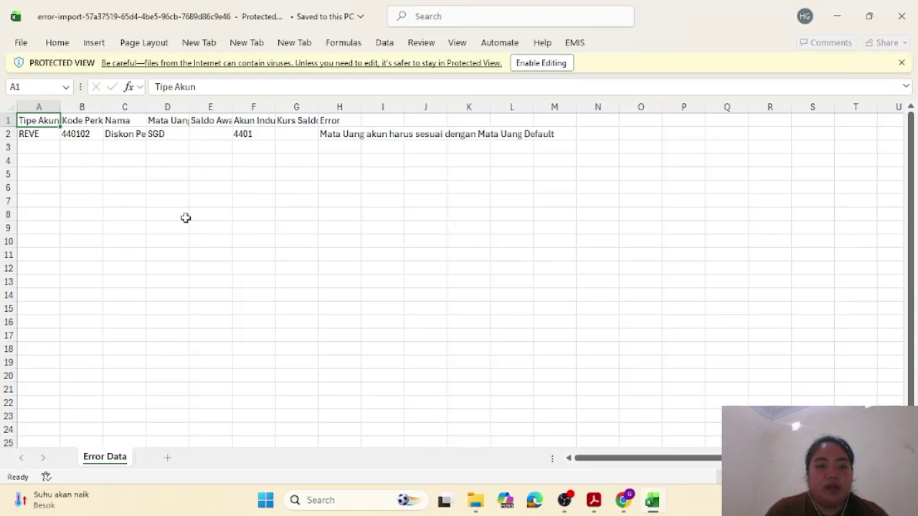
click(624, 502)
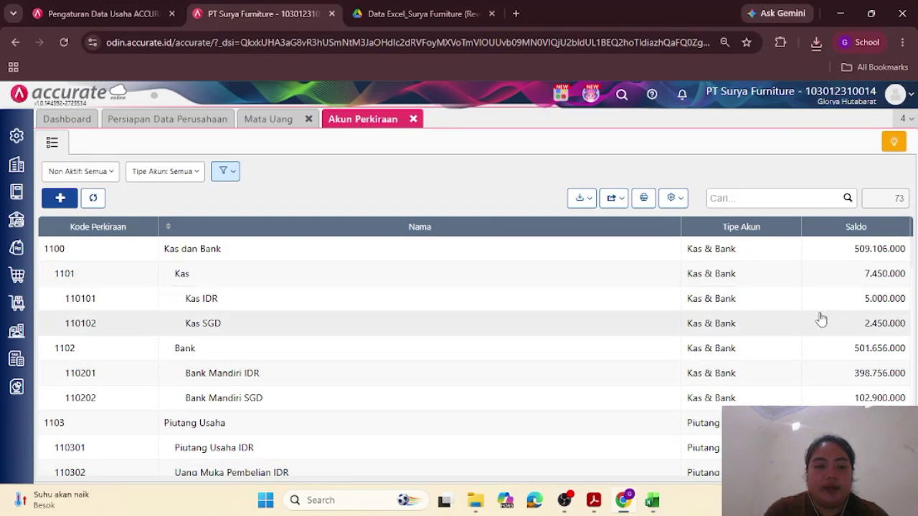
Step: Scroll the imported accounts down to Diskon Penjualan, glance at the error sheet, and open a blank account form
scroll(539, 428, down, 5)
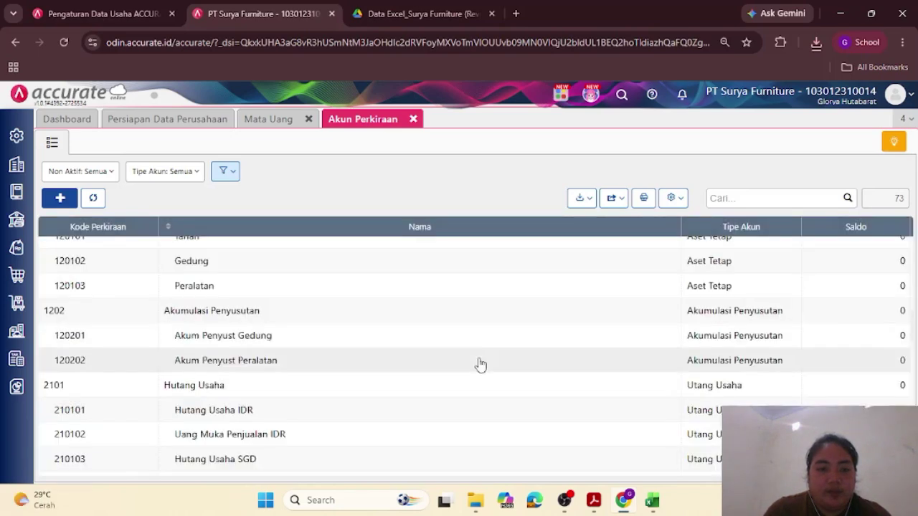
scroll(479, 363, down, 3)
scroll(479, 364, down, 5)
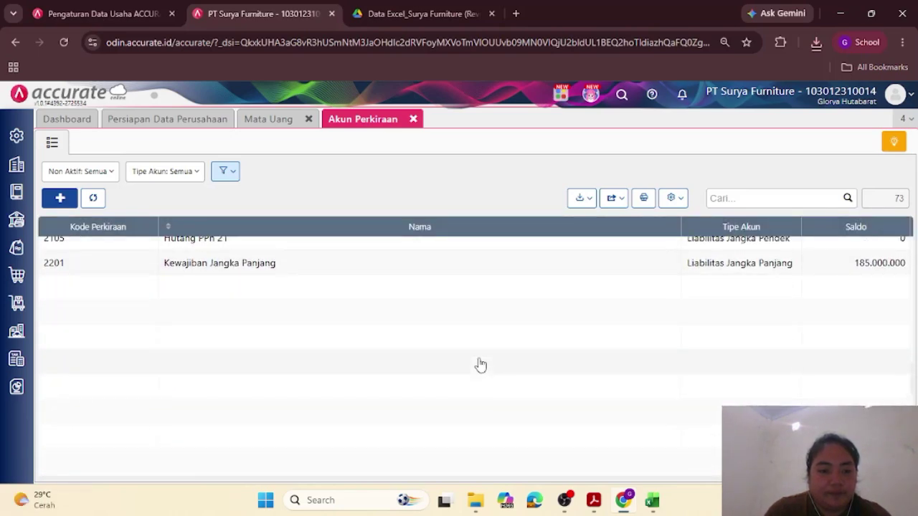
scroll(479, 364, down, 3)
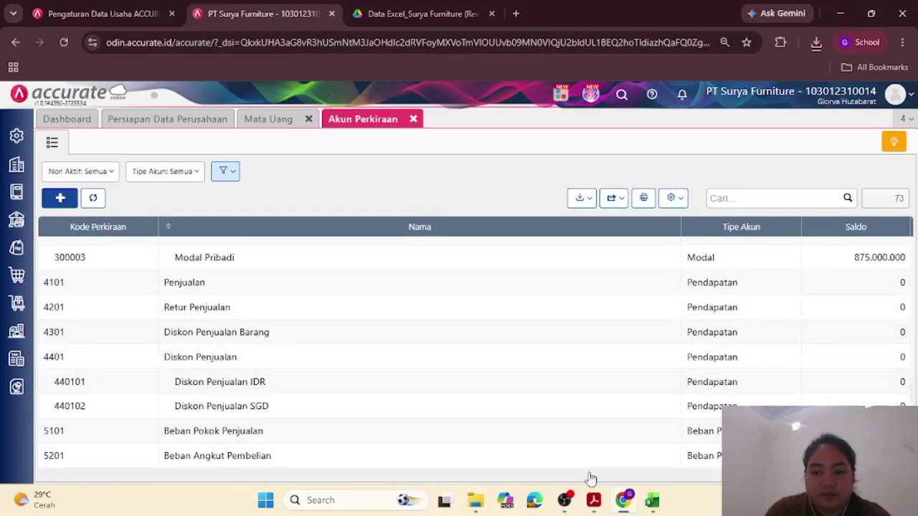
mouse_move(654, 506)
click(623, 446)
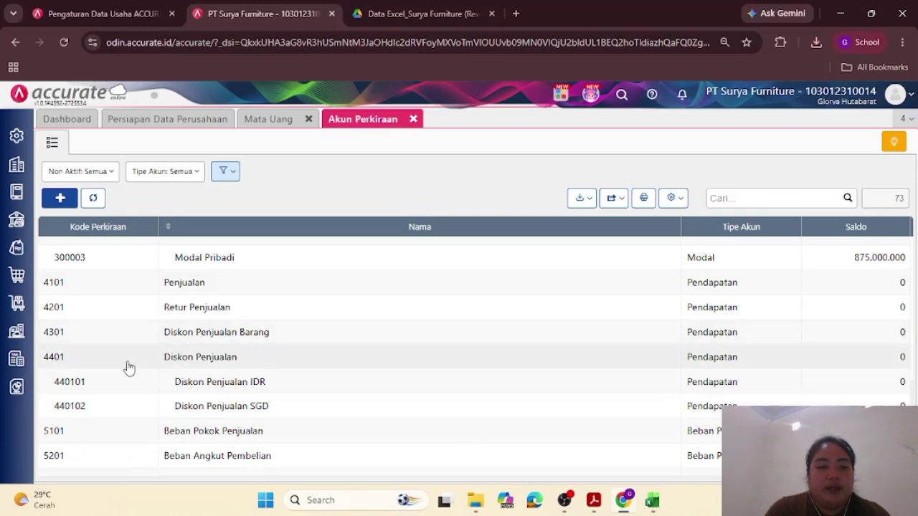
click(60, 198)
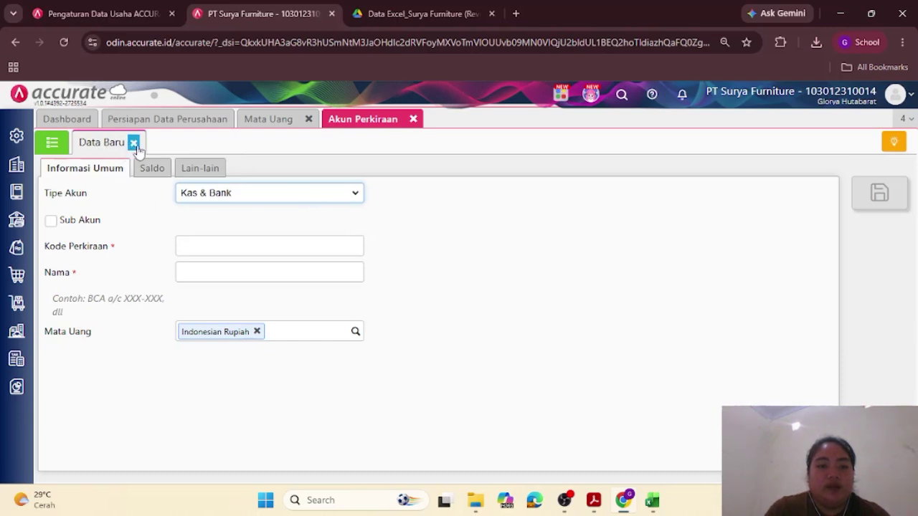
Step: Recheck the Excel error sheet, discard the Data Baru account form, and go back to Persiapan Data Perusahaan
mouse_move(651, 501)
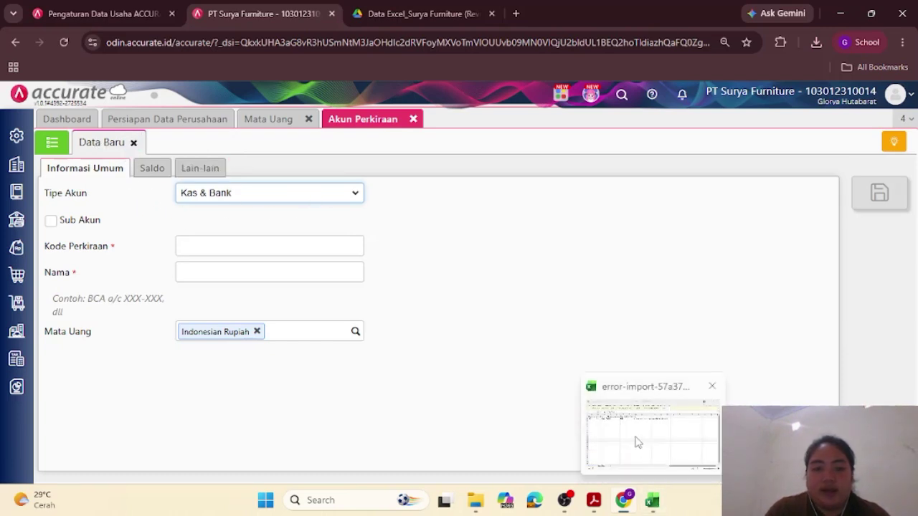
click(635, 442)
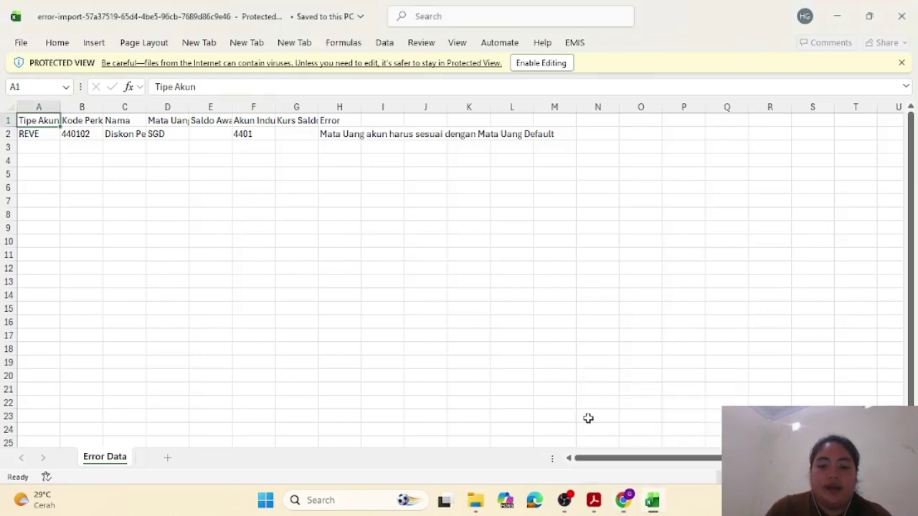
mouse_move(631, 508)
click(613, 468)
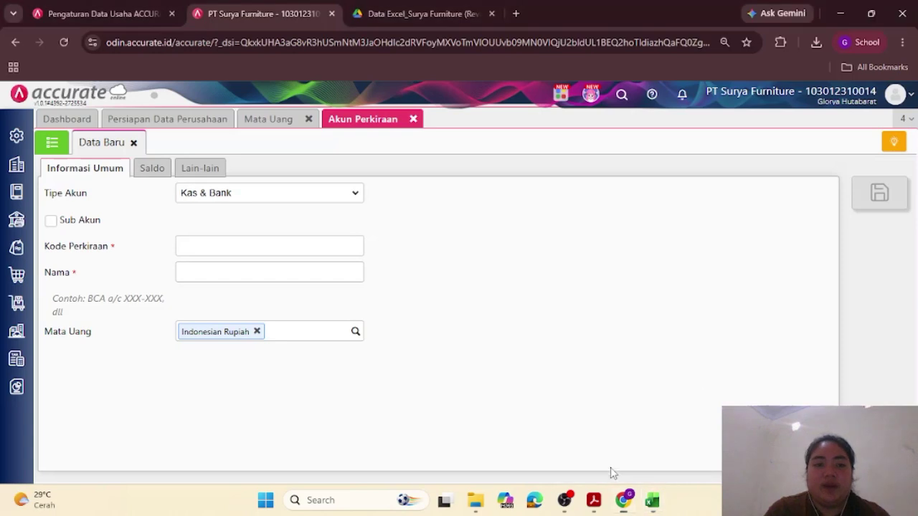
click(134, 142)
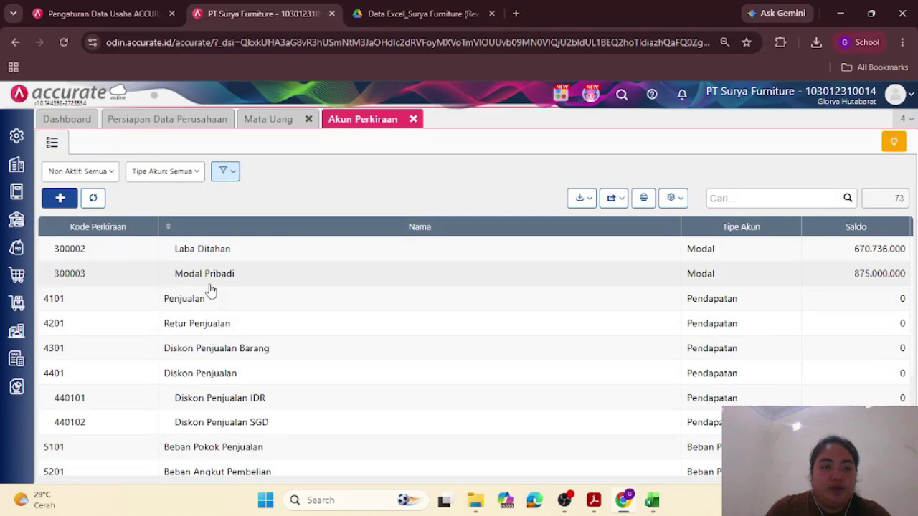
click(174, 118)
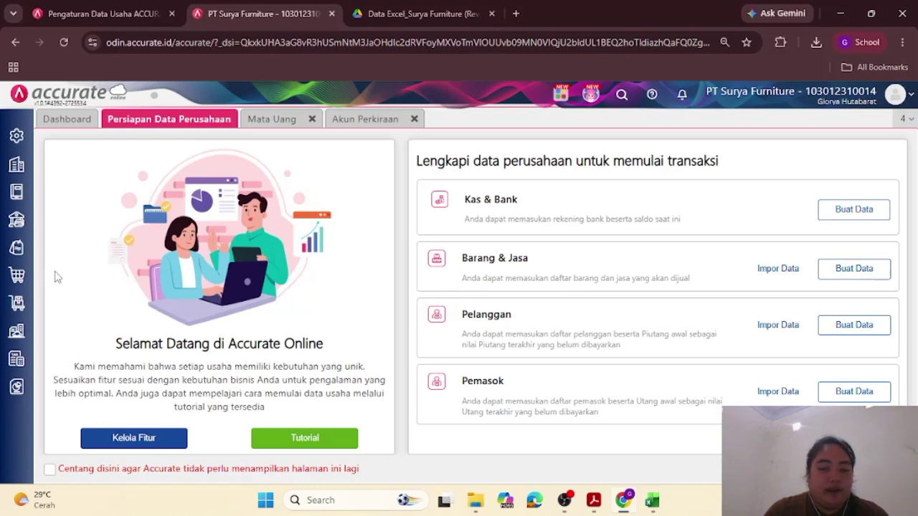
Step: Open Persediaan > Gudang, see that only Utama exists, and return to the blank warehouse form
click(18, 315)
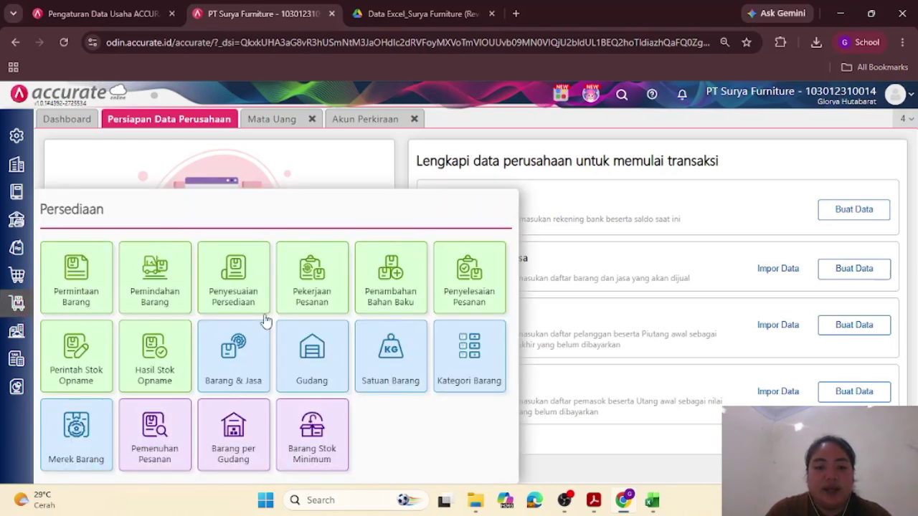
click(316, 354)
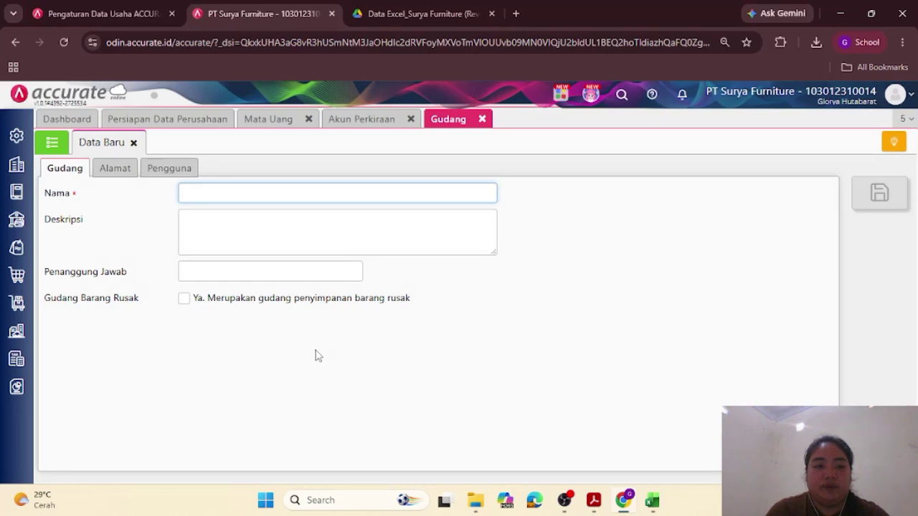
click(56, 143)
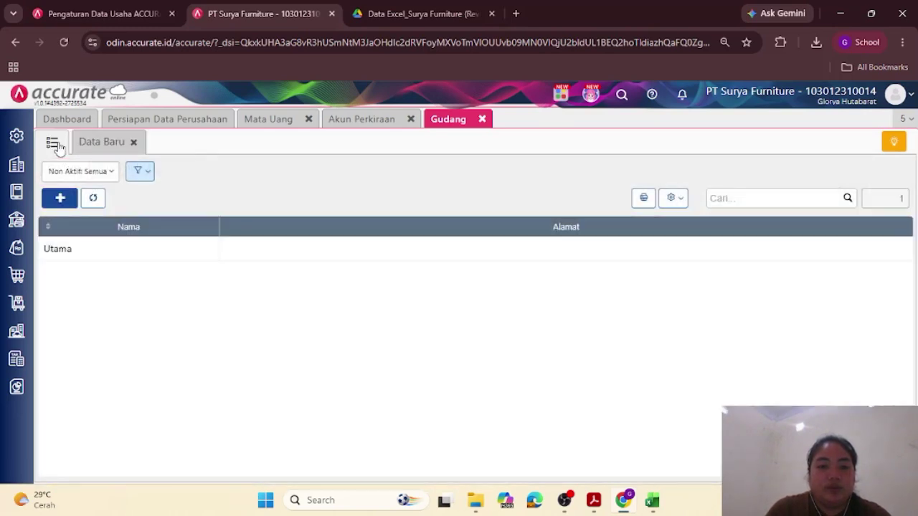
click(102, 144)
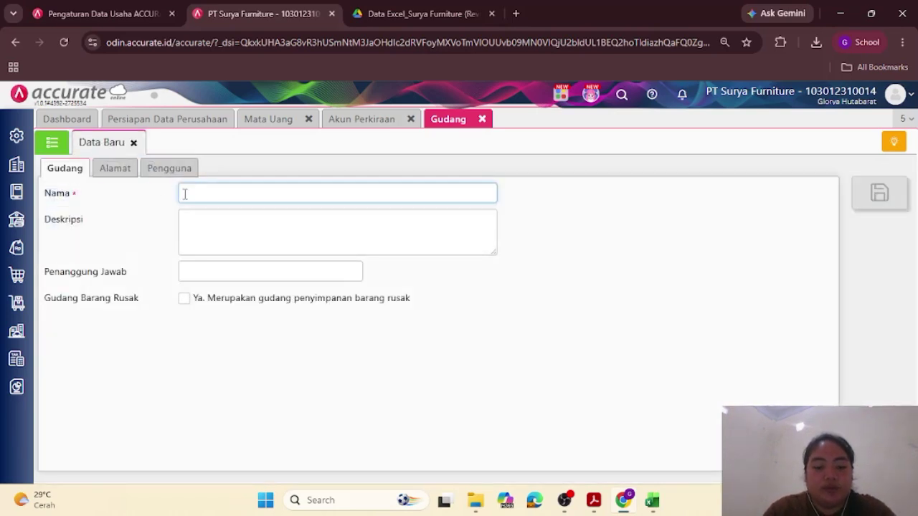
text(d)
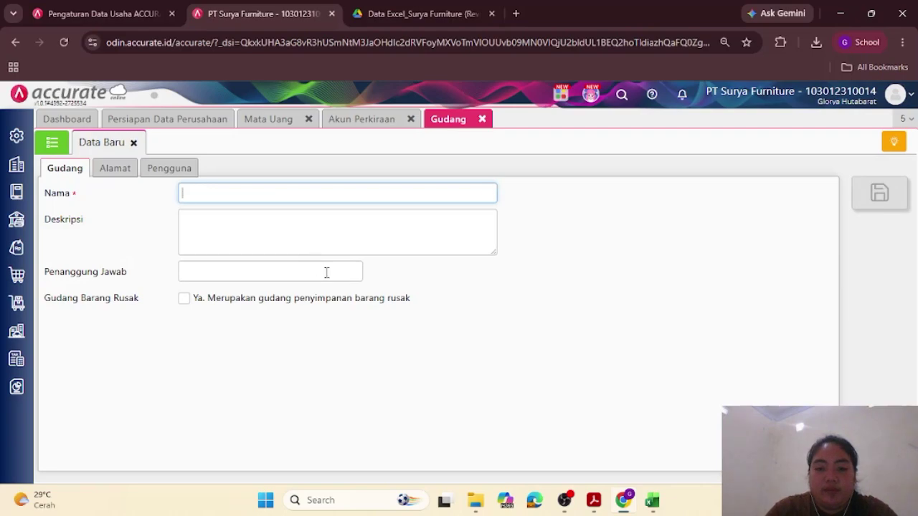
Step: Read the module's Persediaan section listing warehouses Depan and Belakang, then return to the Gudang form
mouse_move(595, 488)
click(585, 466)
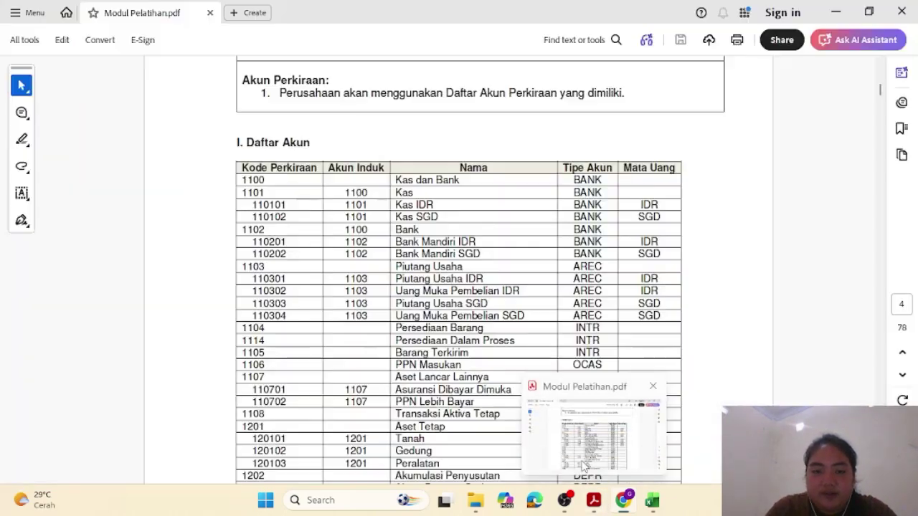
scroll(461, 342, down, 10)
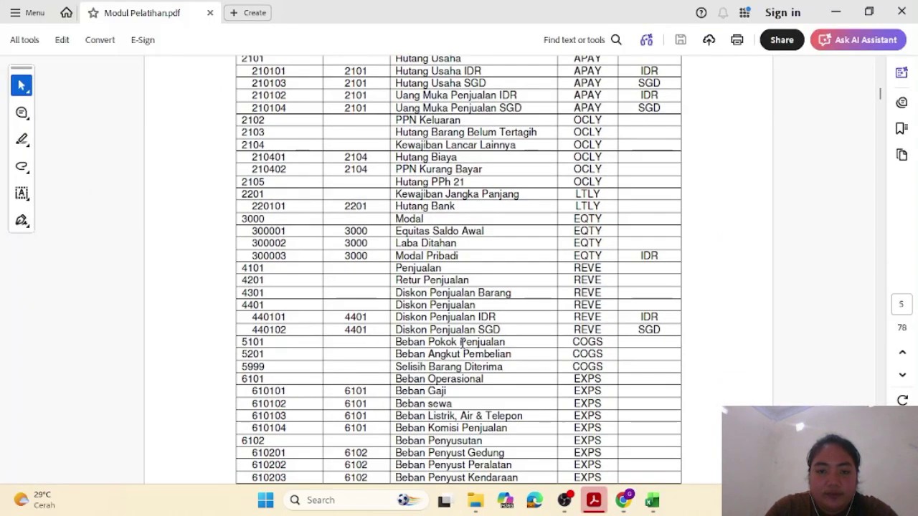
scroll(462, 342, down, 5)
scroll(462, 349, down, 2)
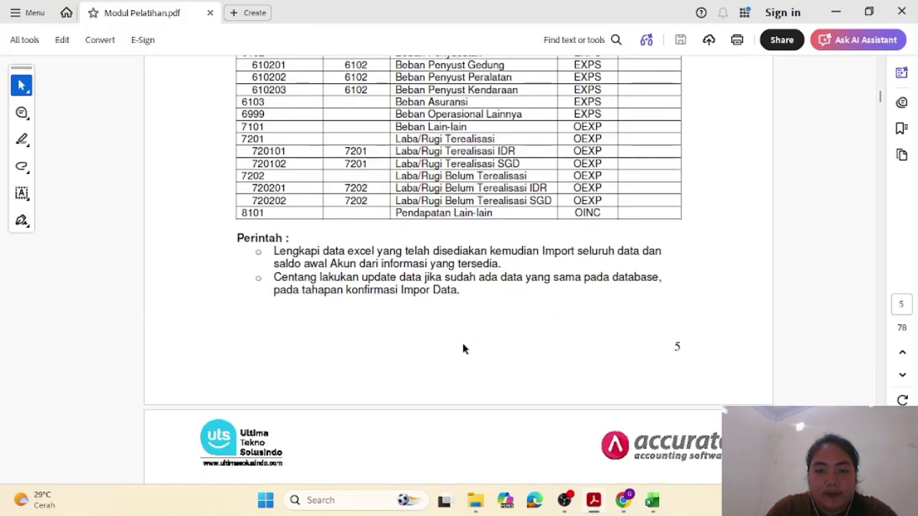
scroll(463, 349, down, 6)
scroll(462, 345, up, 6)
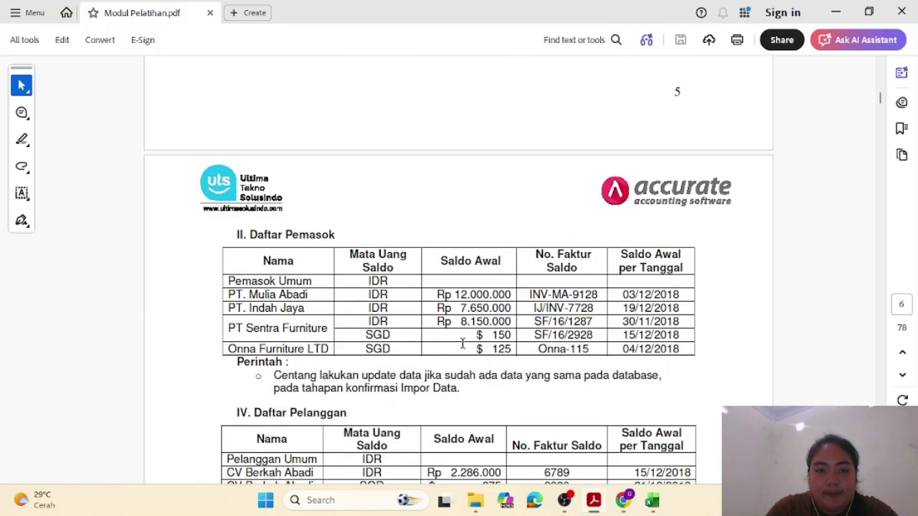
scroll(462, 344, down, 1)
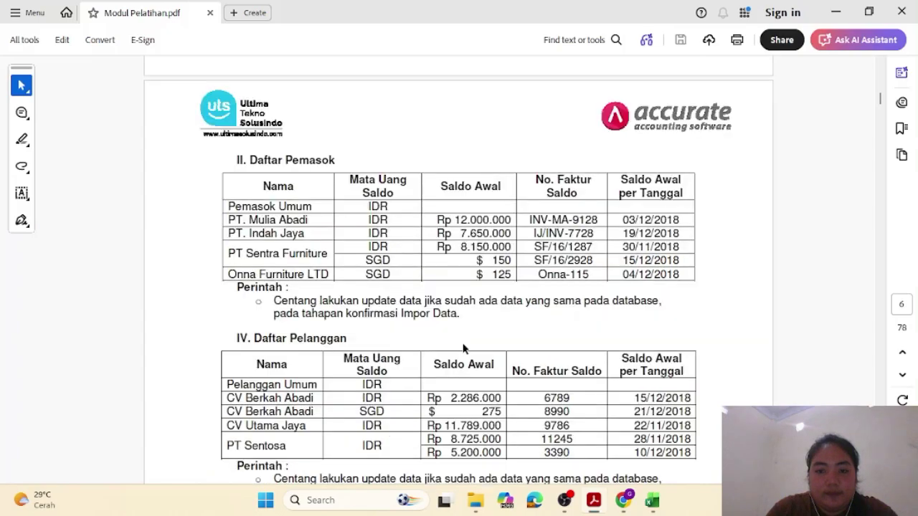
scroll(462, 345, up, 15)
scroll(463, 347, up, 5)
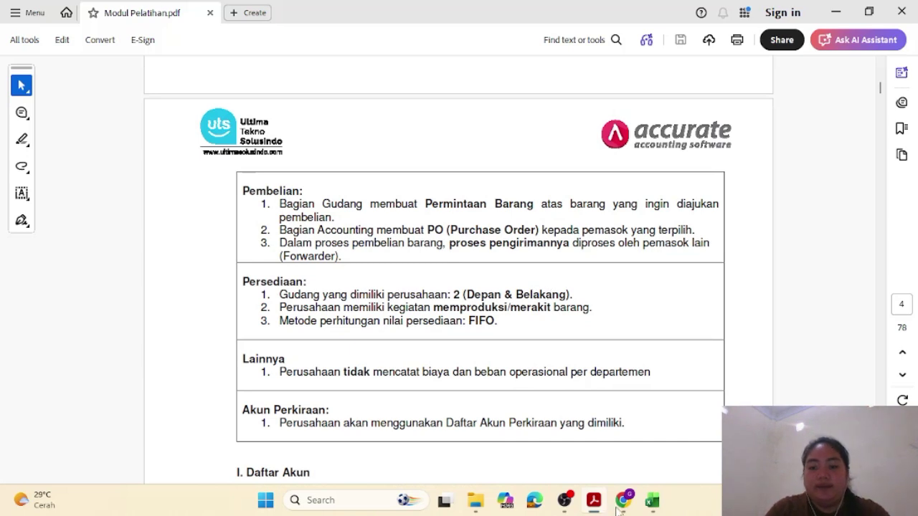
mouse_move(621, 502)
click(608, 428)
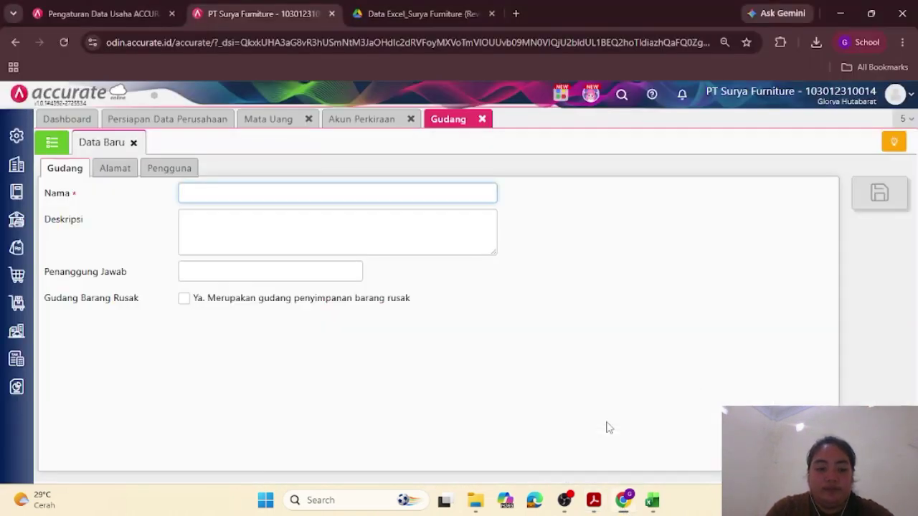
Step: Save warehouses Depan and Belakang, then close the form to list Belakang, Depan and Utama
text(Depa)
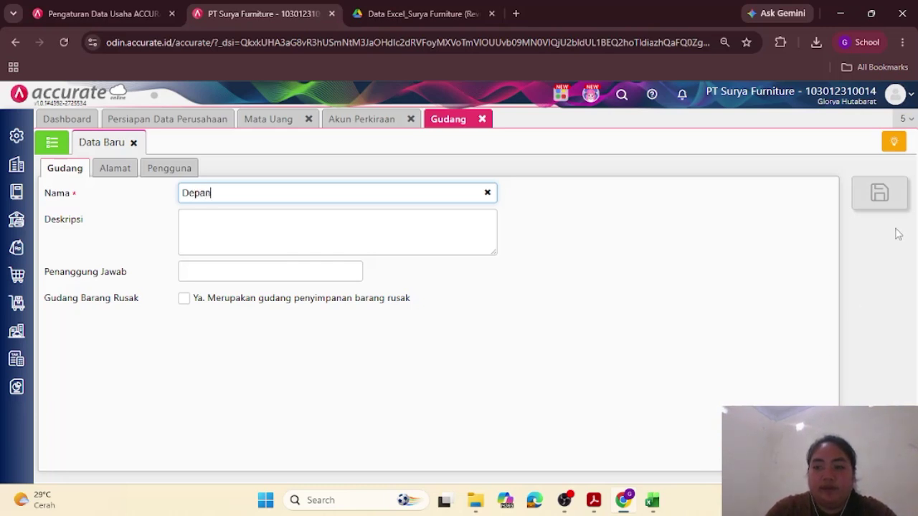
text(n)
click(885, 204)
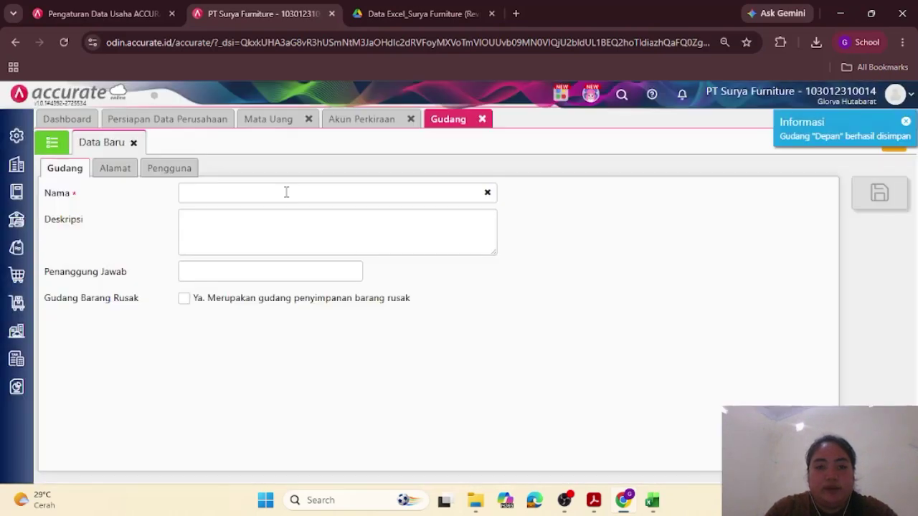
click(286, 192)
text(Bel)
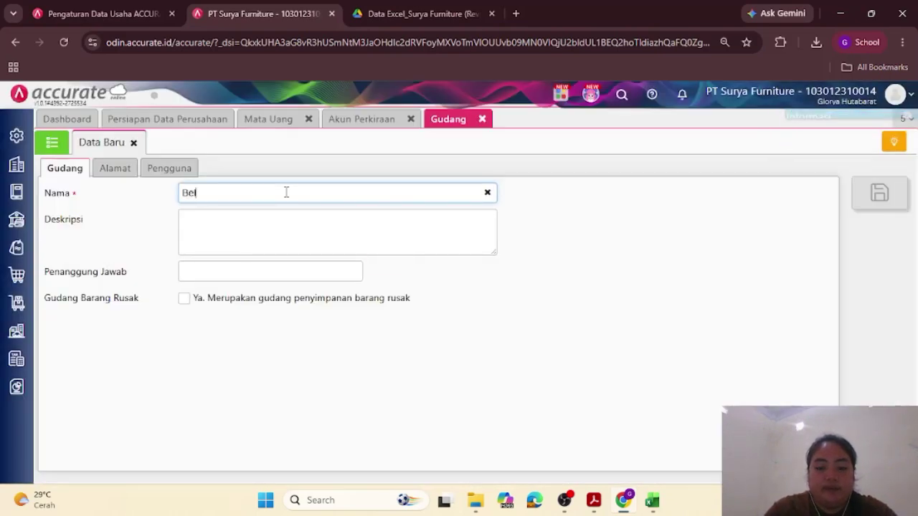
text(akang)
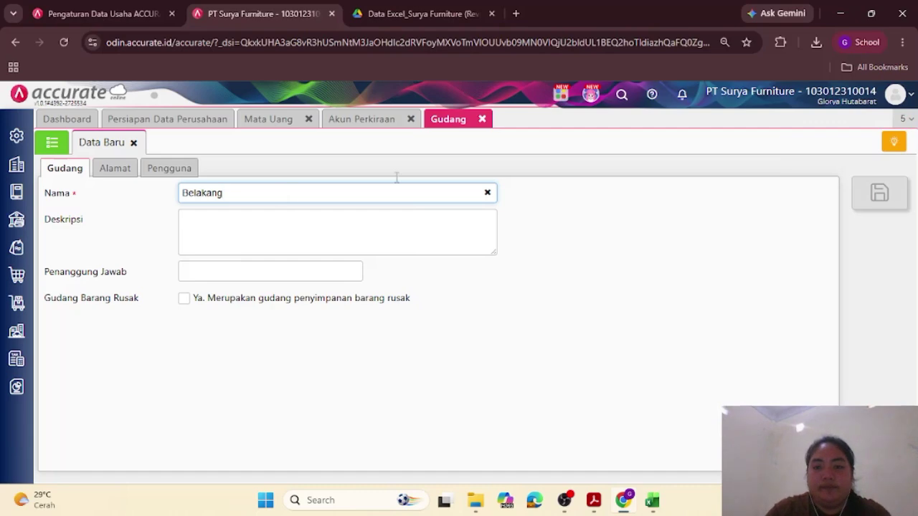
click(879, 196)
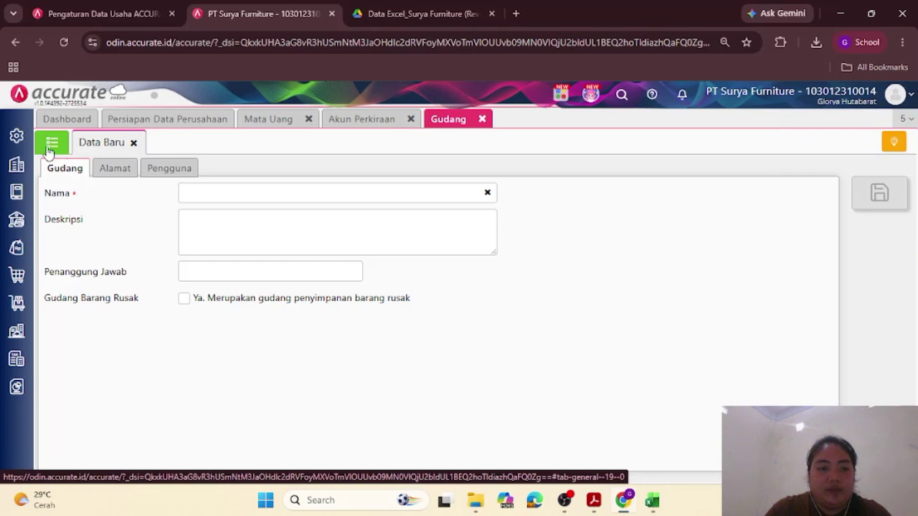
click(134, 143)
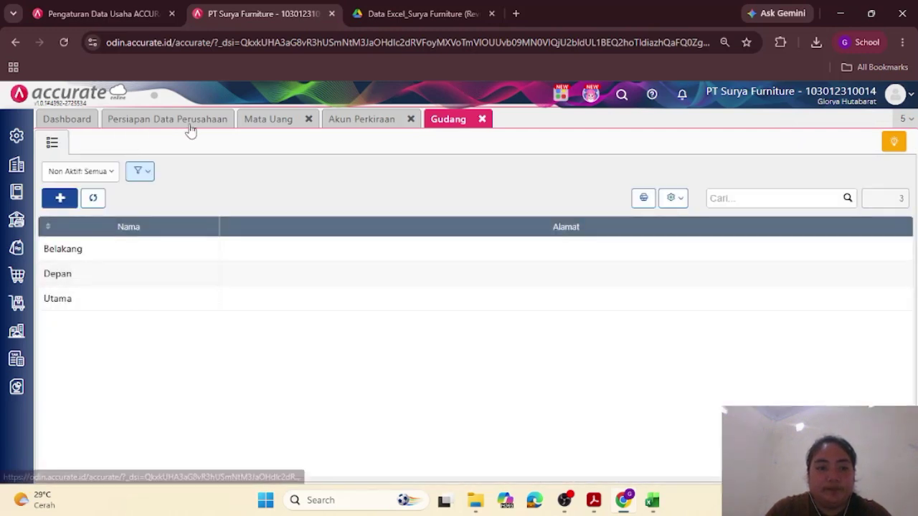
Step: From Persiapan Data Perusahaan, choose Impor Data next to Barang & Jasa
click(188, 123)
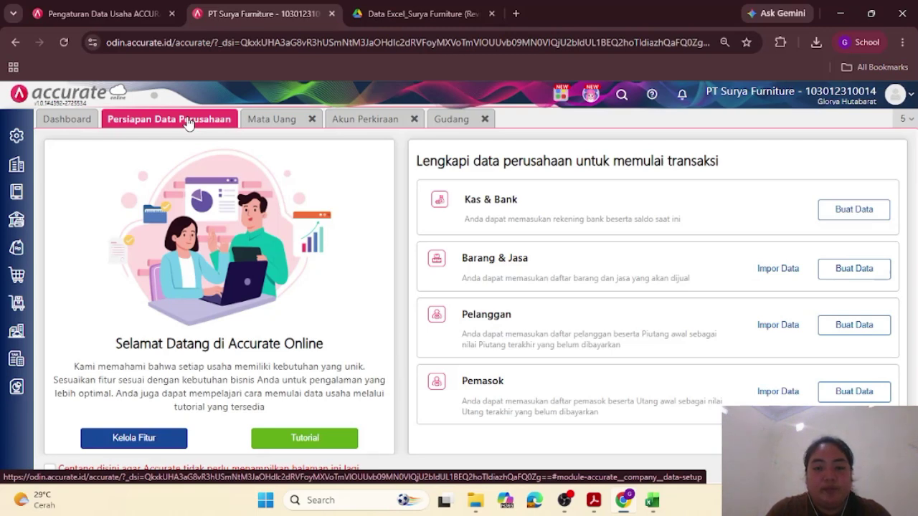
click(773, 270)
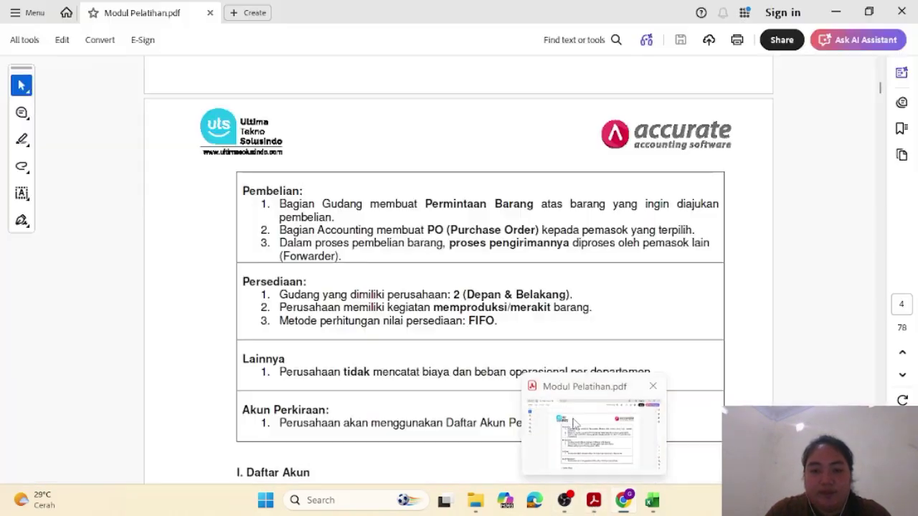
Step: Scroll through the module's Daftar Pemasok, Pelanggan and Barang tables, then return to the Impor Barang & Jasa page
click(624, 430)
scroll(499, 369, down, 15)
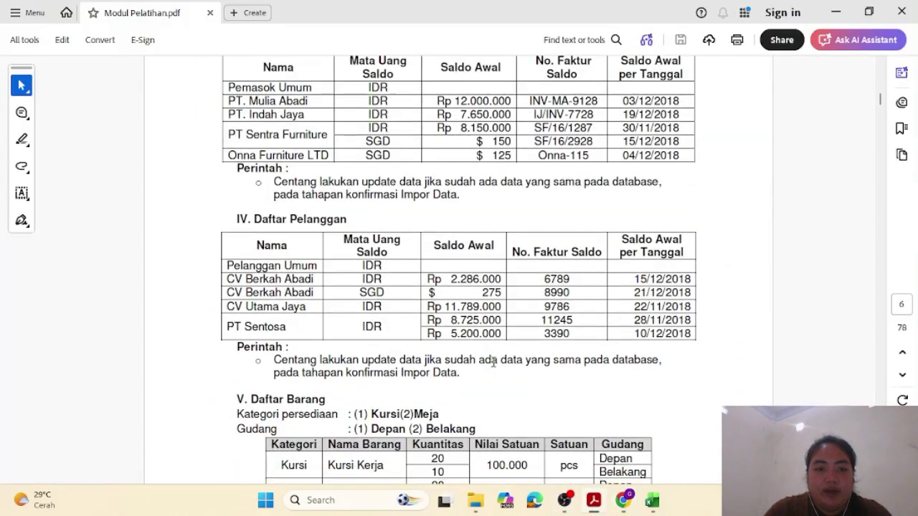
scroll(494, 362, up, 3)
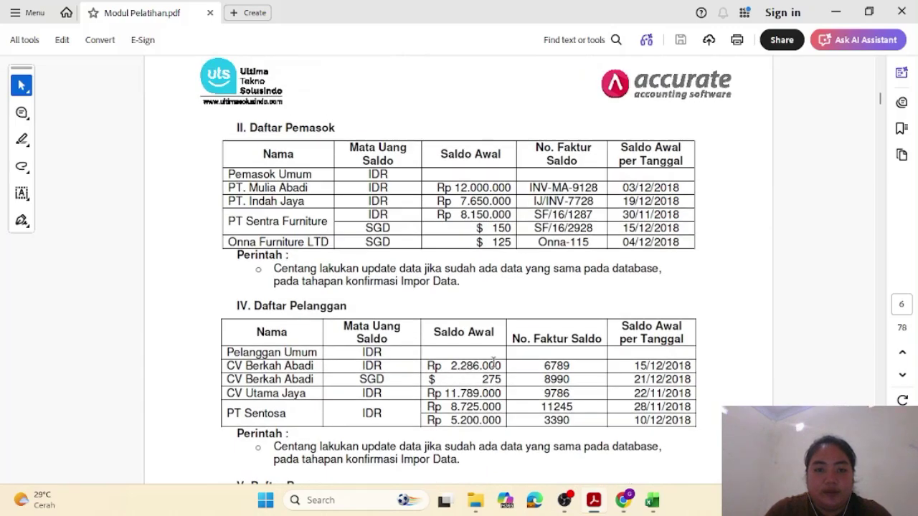
scroll(494, 362, down, 8)
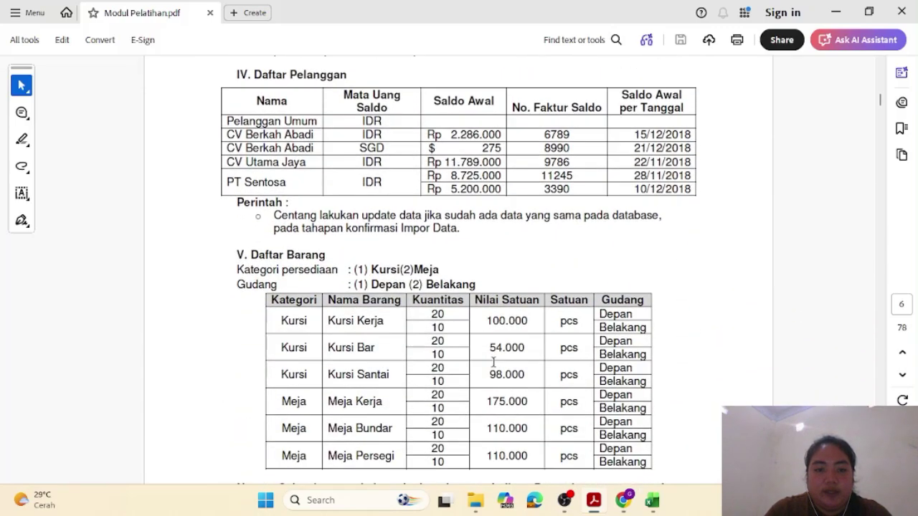
scroll(493, 362, down, 1)
scroll(493, 362, up, 8)
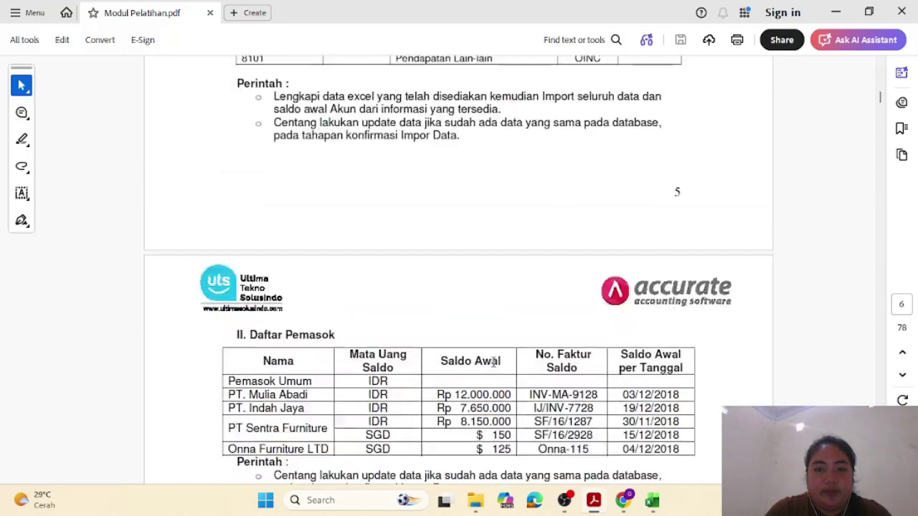
scroll(493, 362, up, 4)
scroll(493, 362, down, 8)
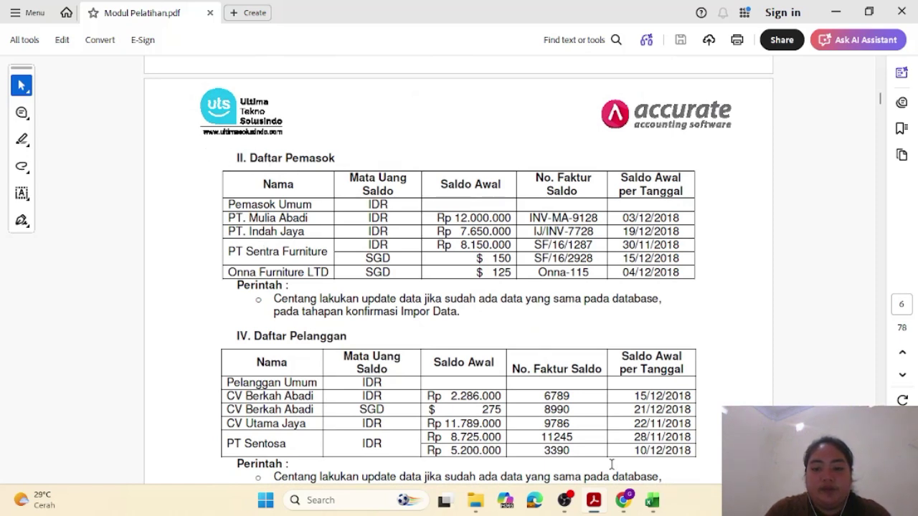
click(633, 506)
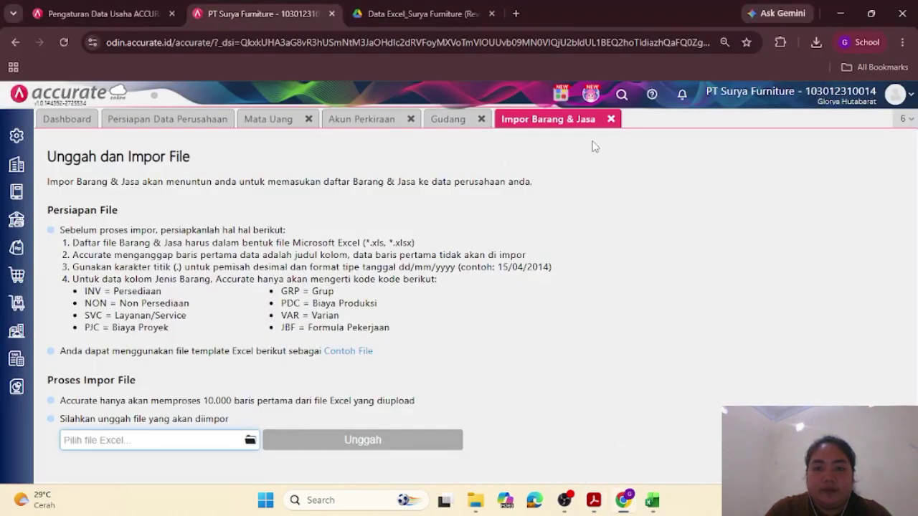
Step: Close Impor Barang & Jasa and open Impor Data for Pemasok from Persiapan Data Perusahaan
click(611, 119)
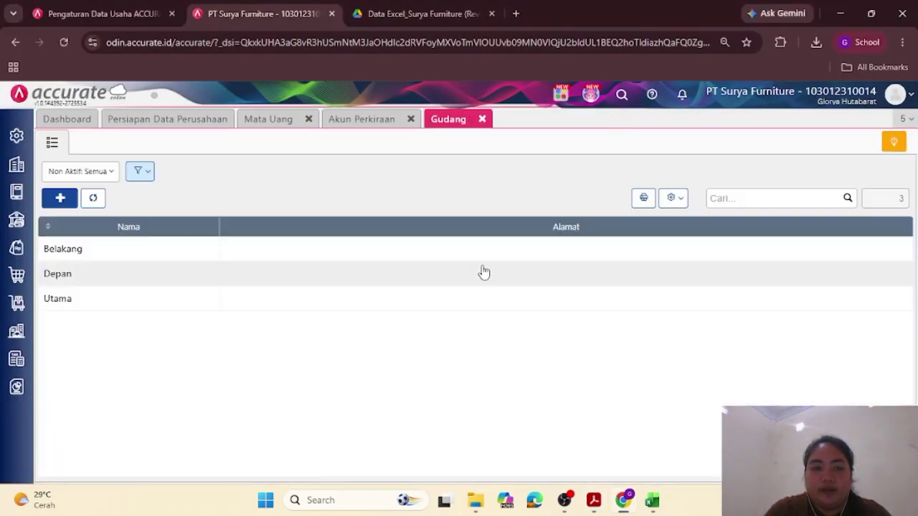
click(160, 126)
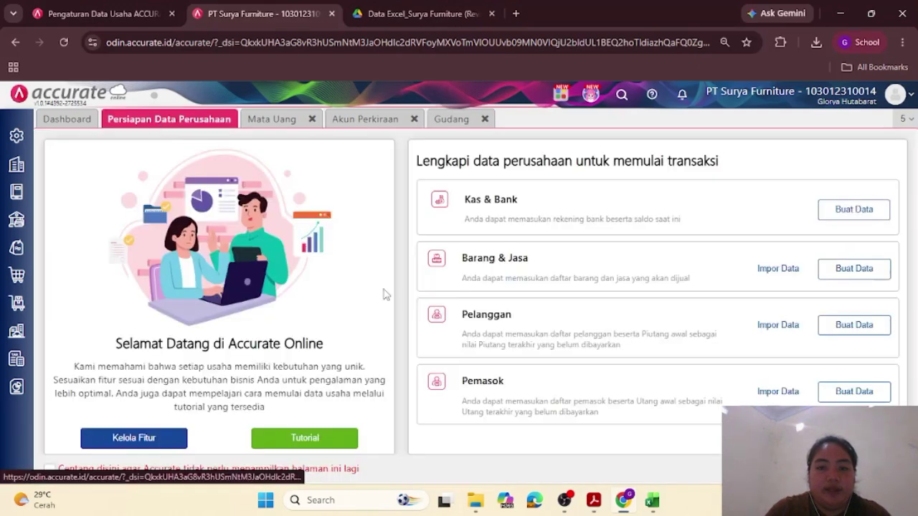
click(787, 393)
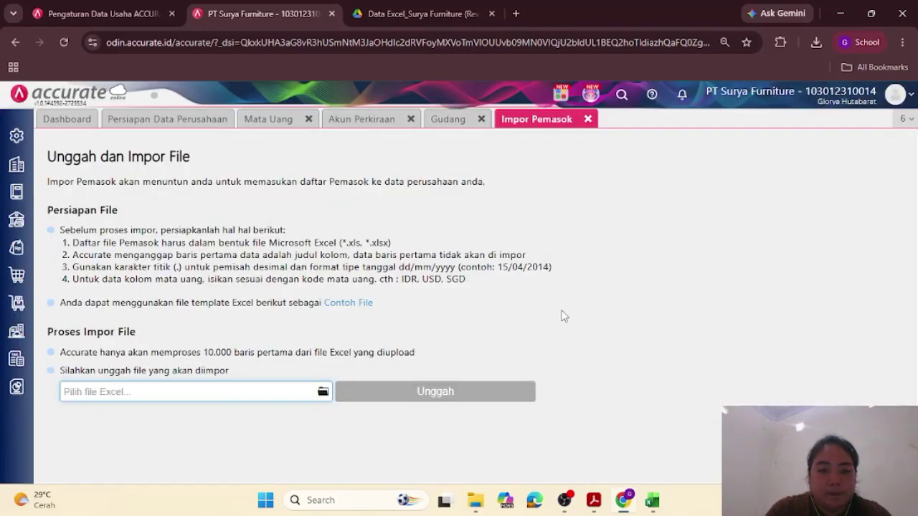
Step: Upload 2.Daftar Pemasok..xls for supplier import, accept the column mapping, and allow updating existing suppliers
click(322, 393)
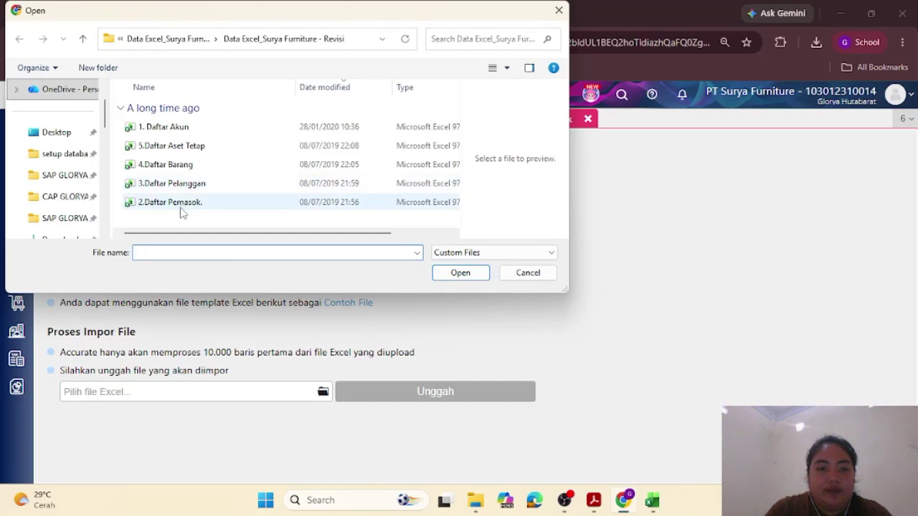
click(180, 207)
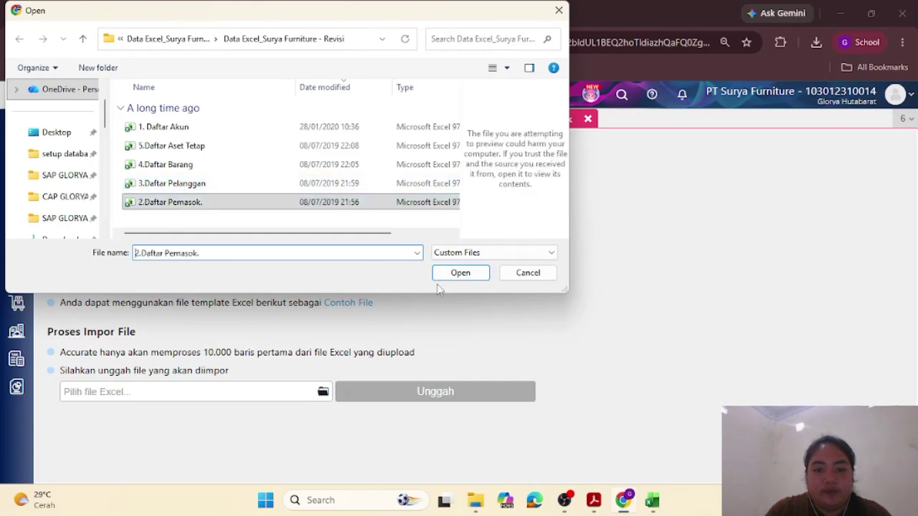
click(460, 273)
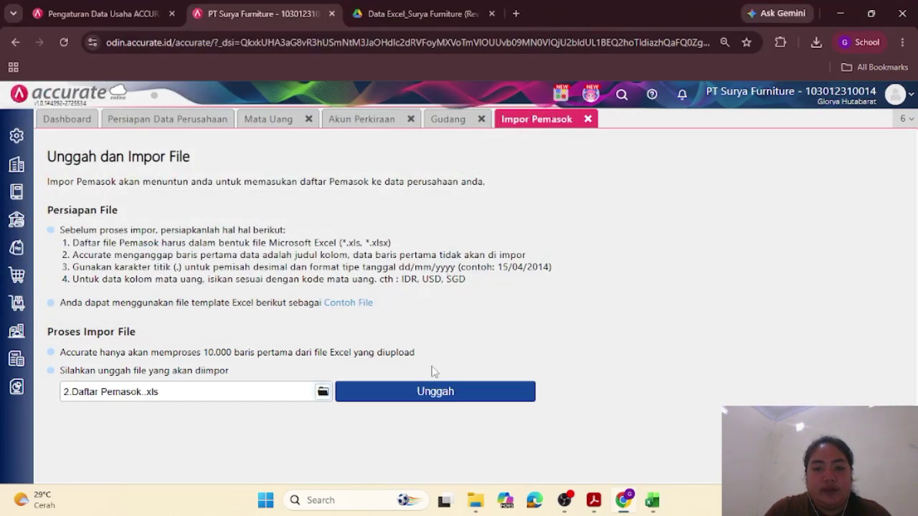
click(432, 391)
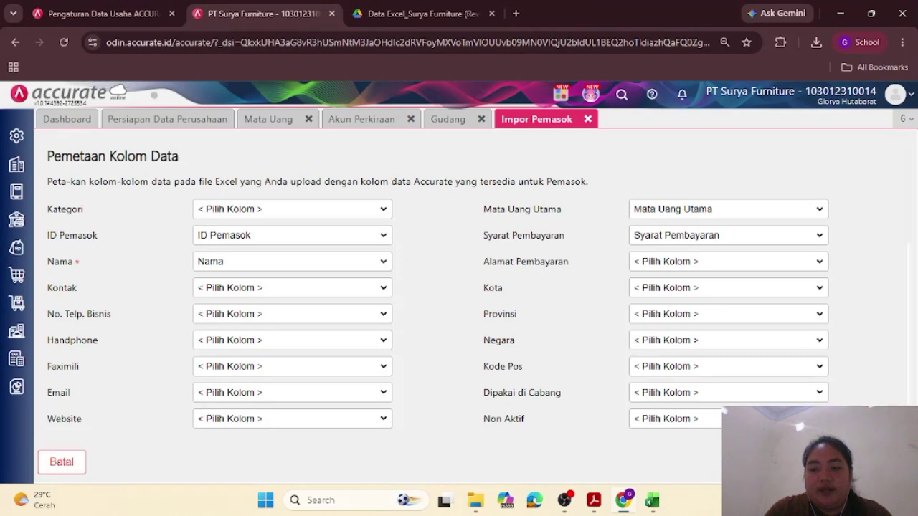
click(876, 463)
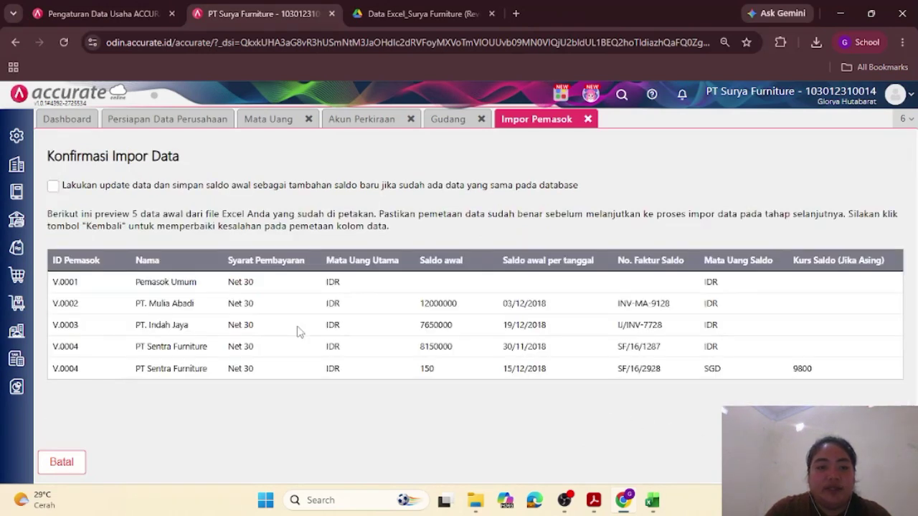
click(52, 186)
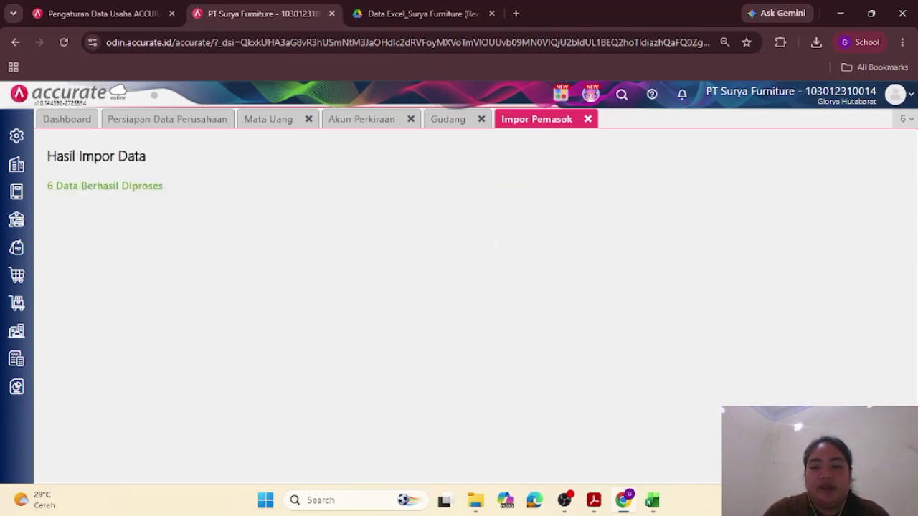
Step: Show the five imported suppliers with balances in the Pemasok list, then bring up the training PDF
click(588, 119)
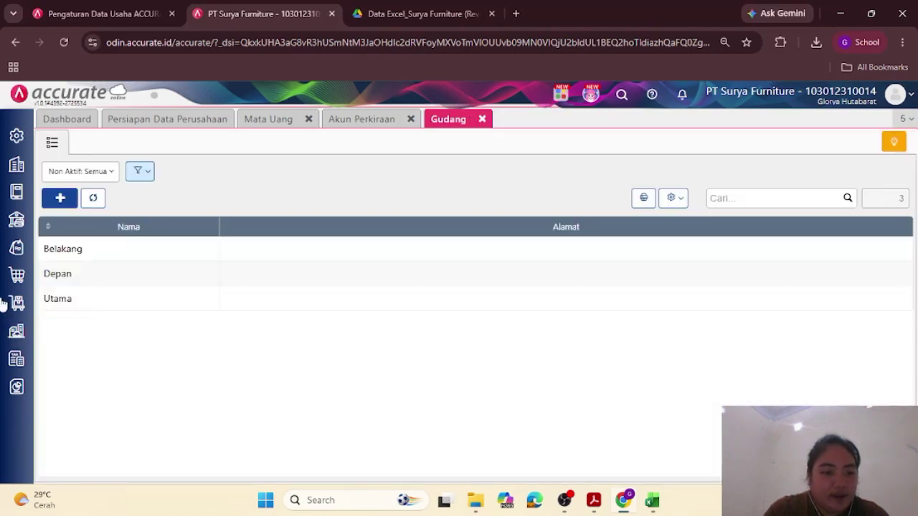
click(17, 252)
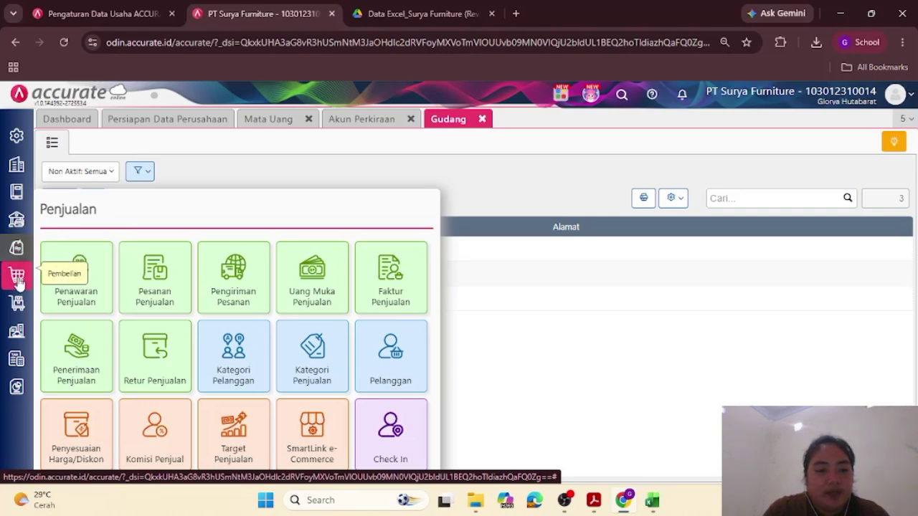
click(15, 273)
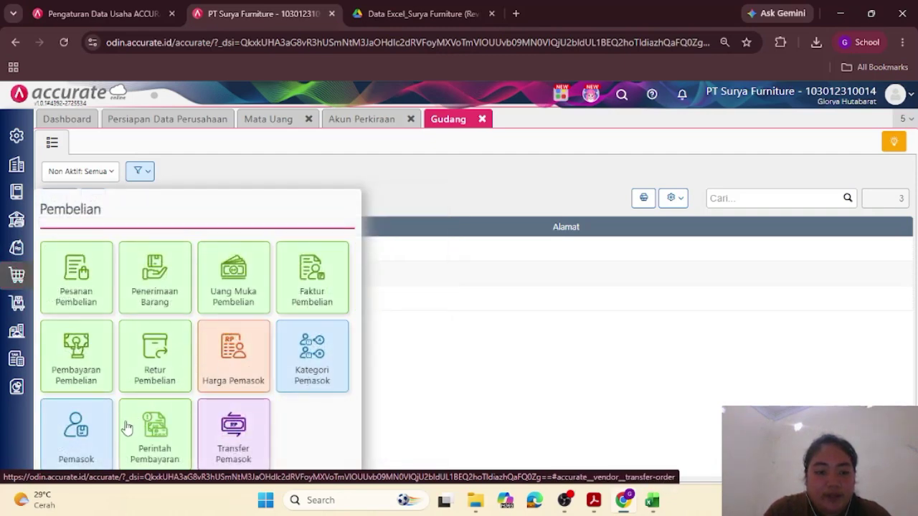
click(77, 439)
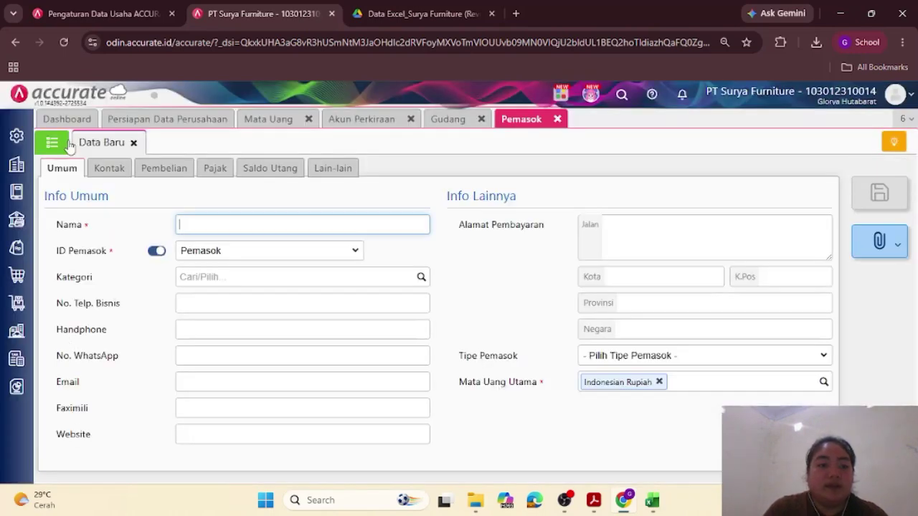
click(60, 142)
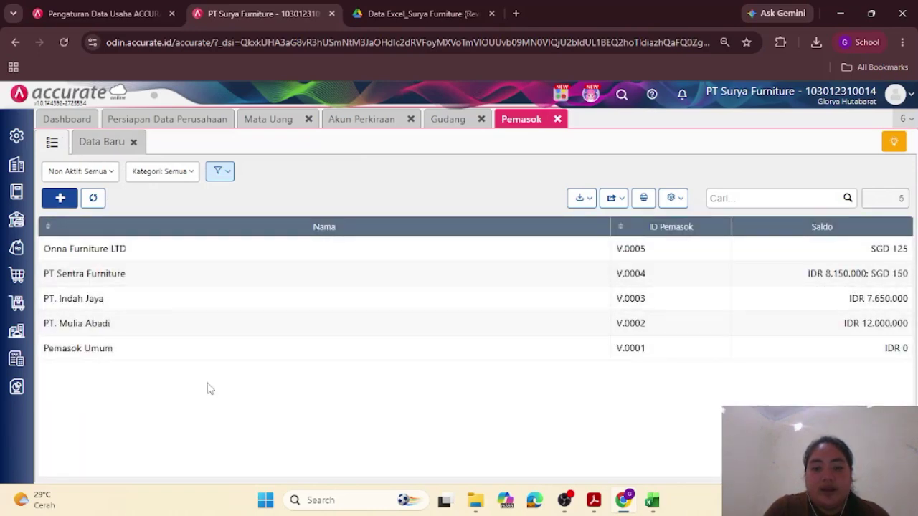
mouse_move(595, 502)
click(576, 439)
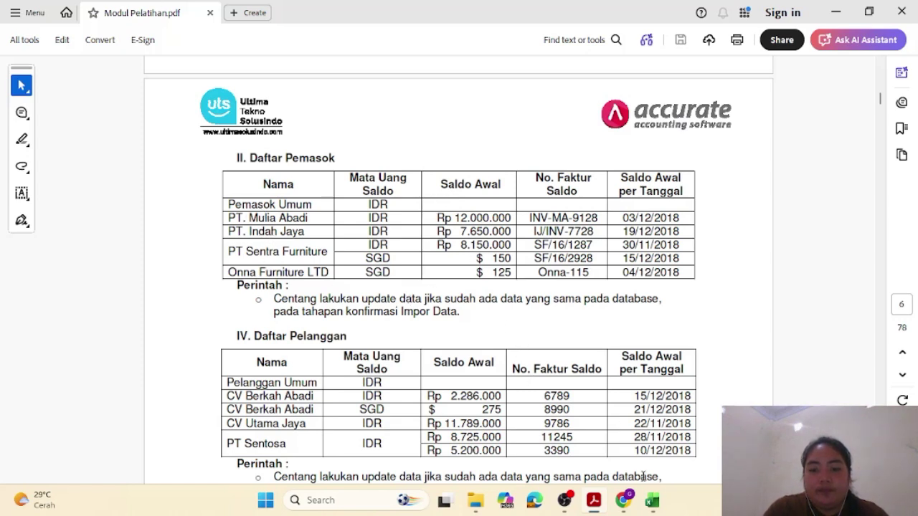
Step: Glance back at the Accurate supplier list, then return to the training module PDF
click(618, 508)
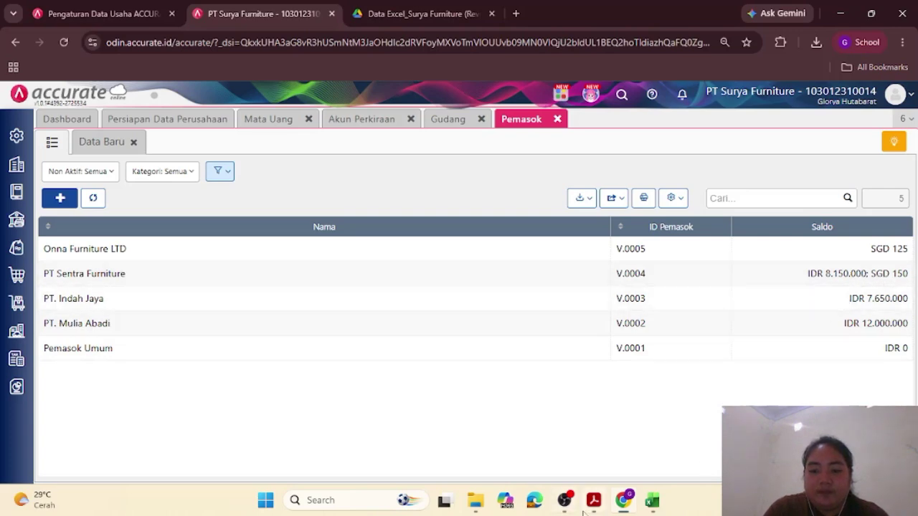
mouse_move(593, 505)
click(590, 441)
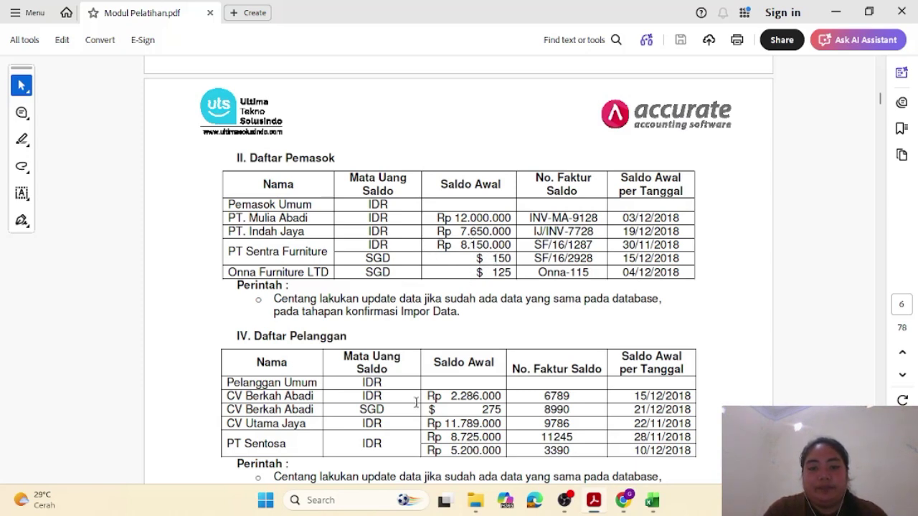
Step: Open the Persiapan Data Perusahaan page, scroll the PDF to the Daftar Pelanggan table, and return to Accurate
click(623, 502)
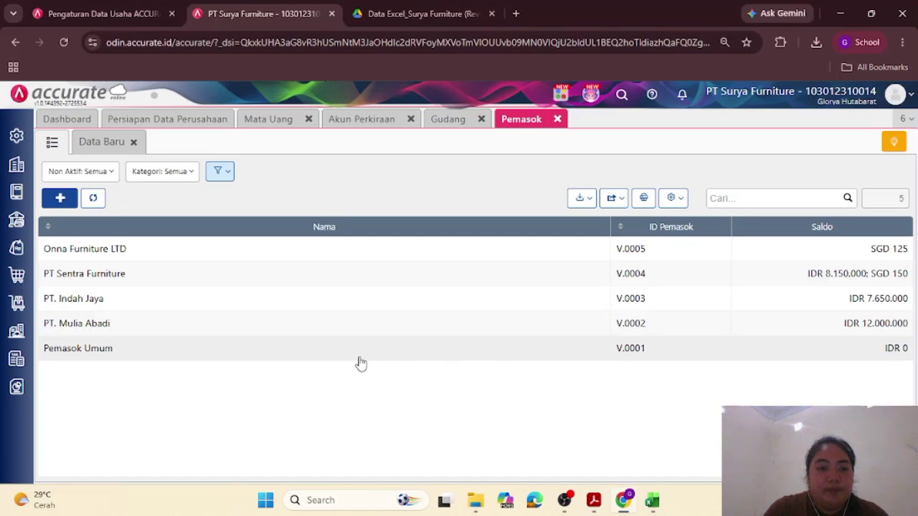
click(188, 128)
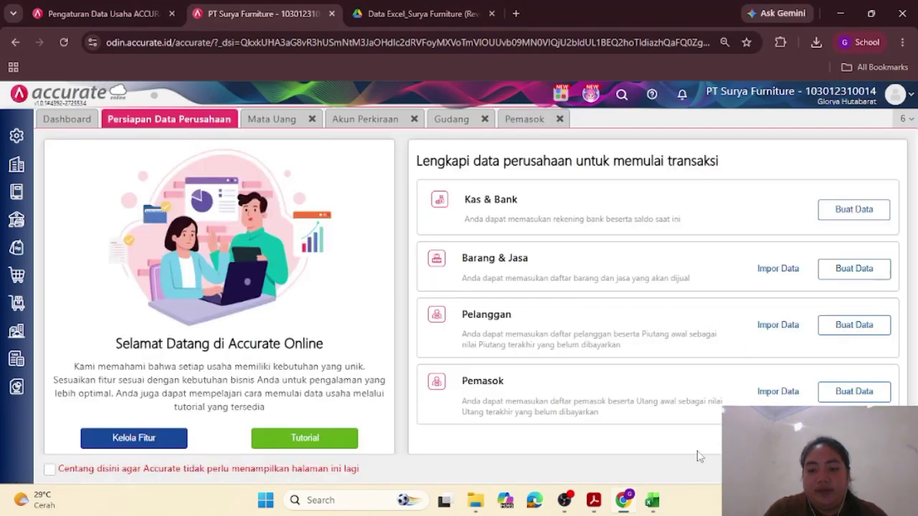
click(594, 502)
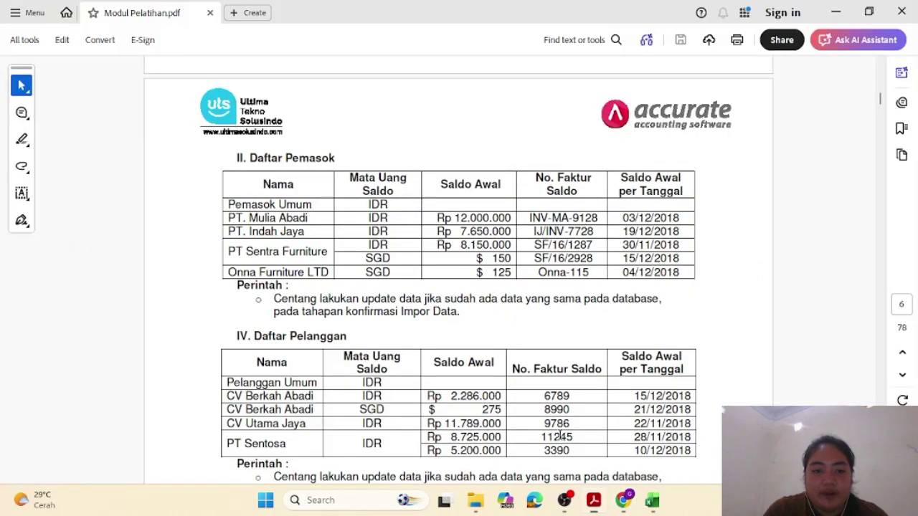
scroll(485, 395, down, 3)
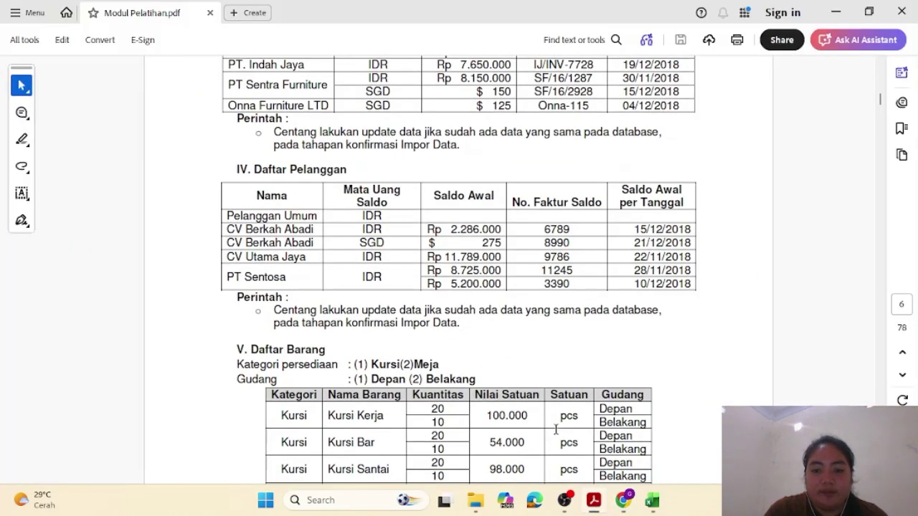
click(623, 501)
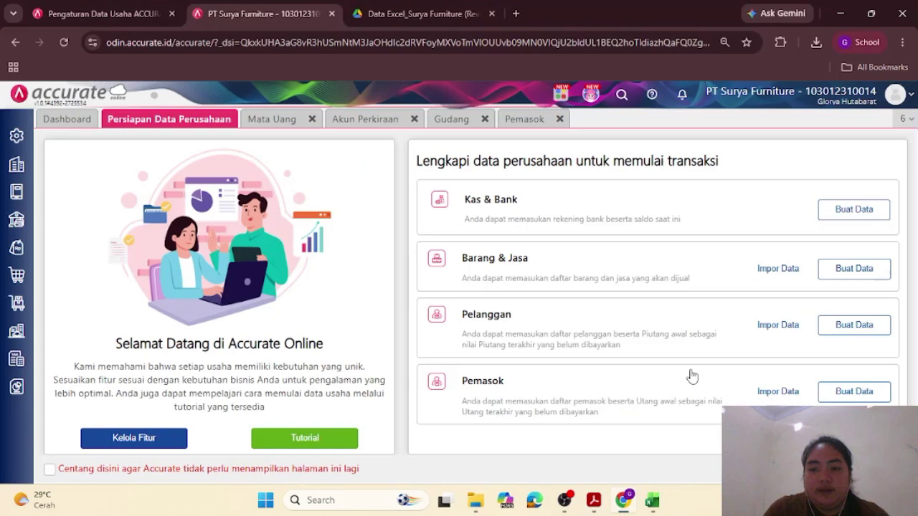
Step: Import customers from 3.Daftar Pelanggan with updates to existing records, then close the Impor Pelanggan tab
click(770, 327)
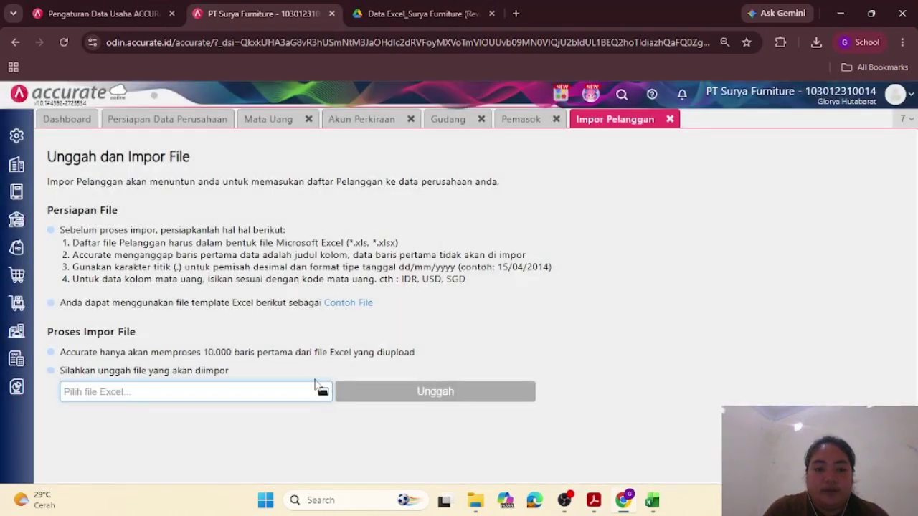
click(322, 390)
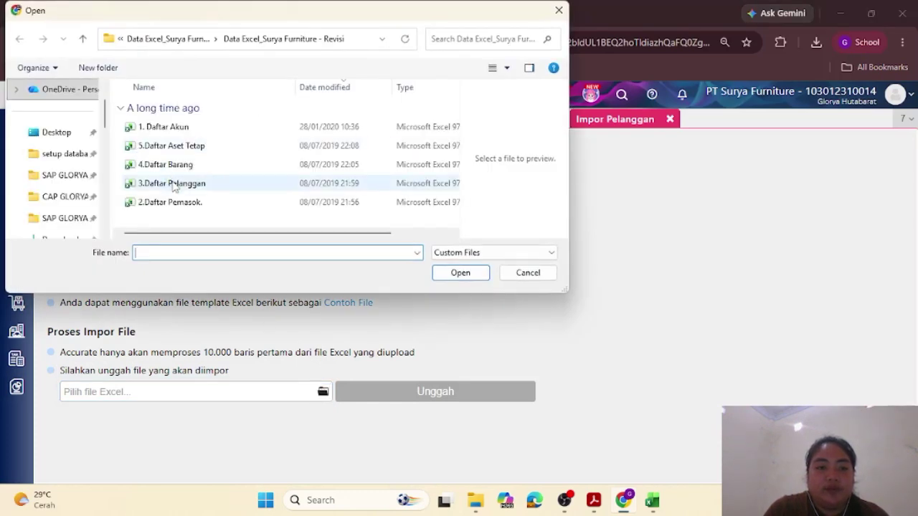
click(173, 185)
click(461, 276)
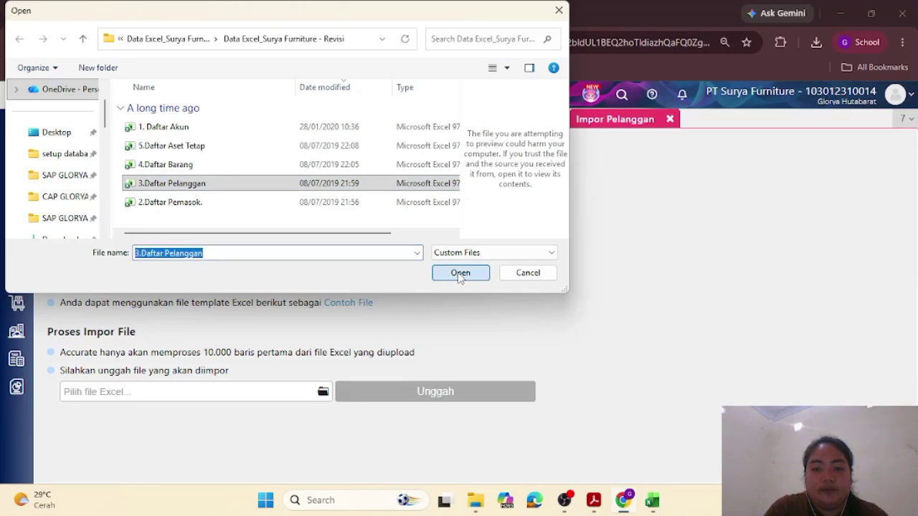
click(462, 391)
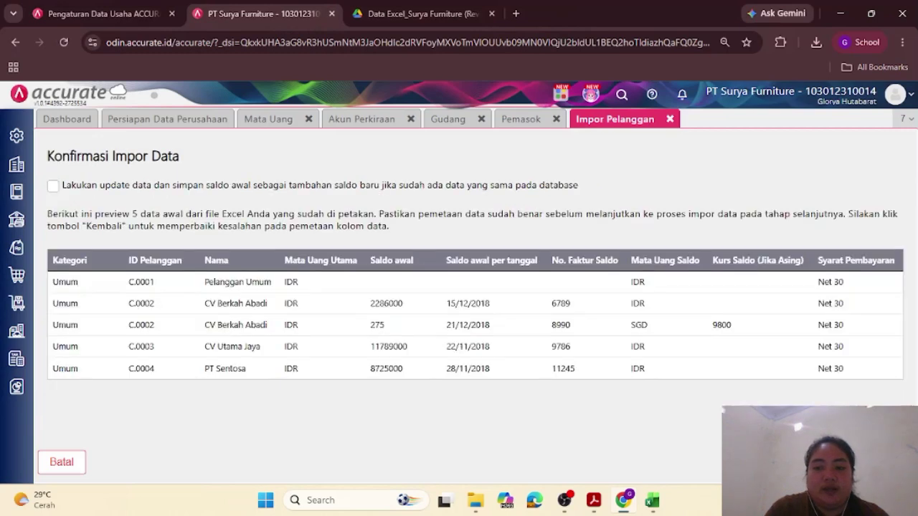
click(53, 185)
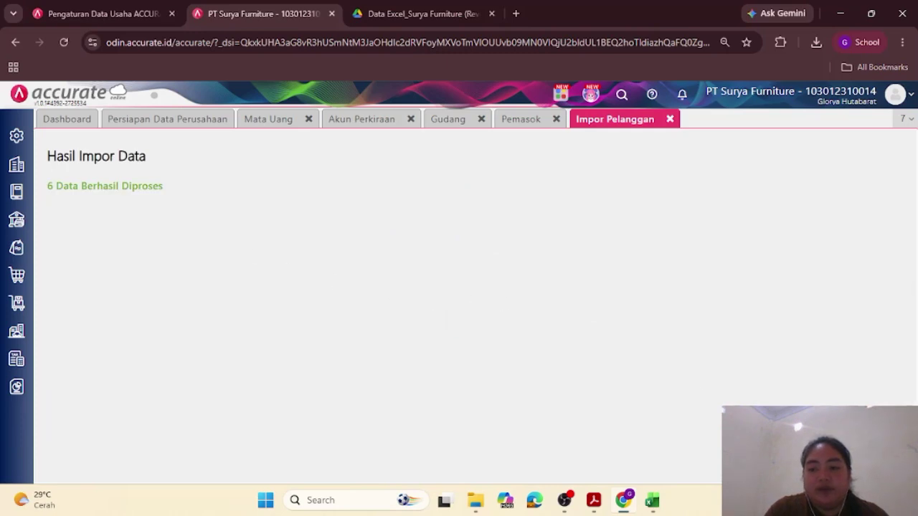
click(669, 119)
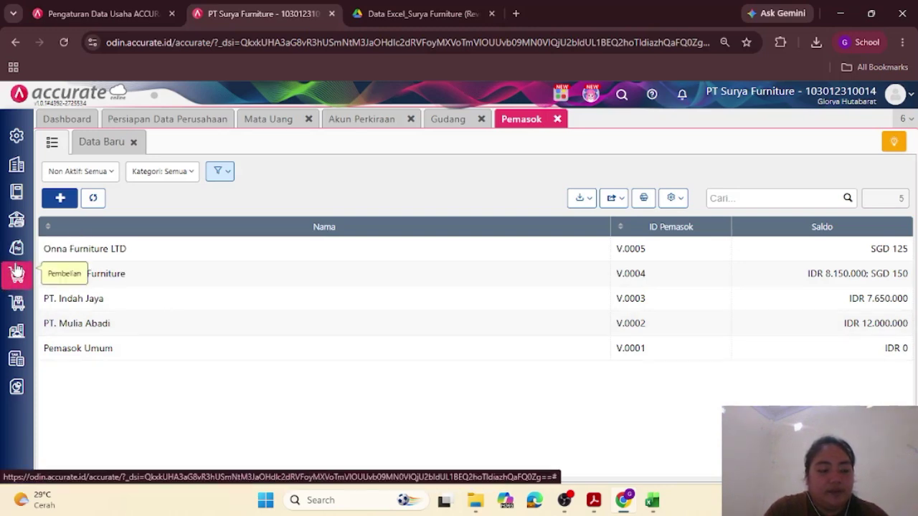
Step: Open the Penjualan > Pelanggan list showing the four imported customers with their balances
click(200, 119)
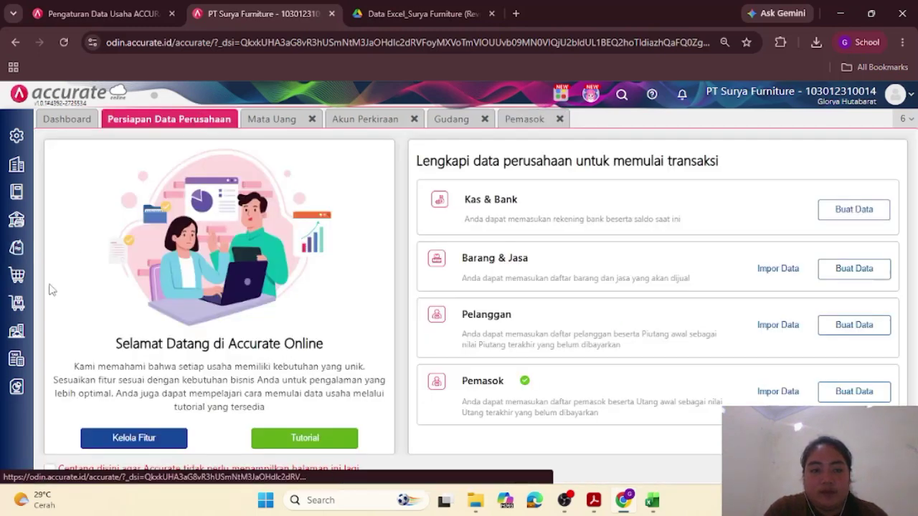
click(16, 251)
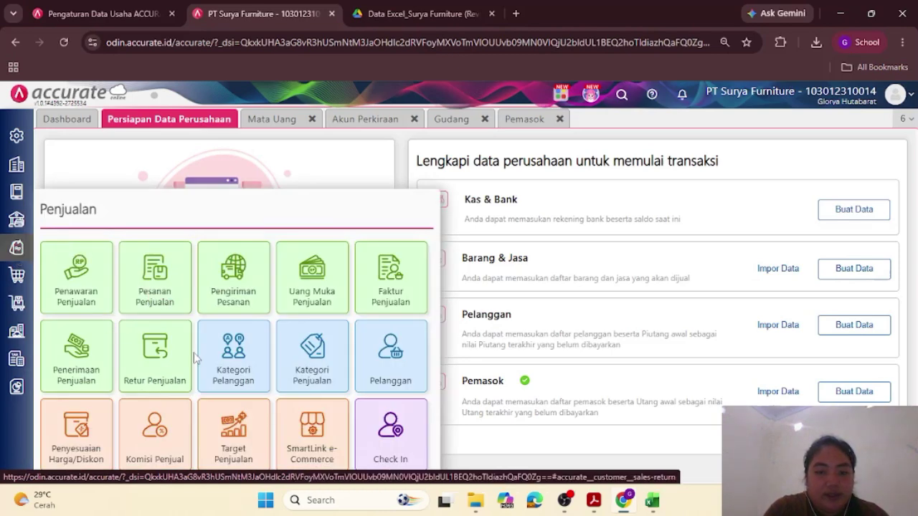
click(409, 364)
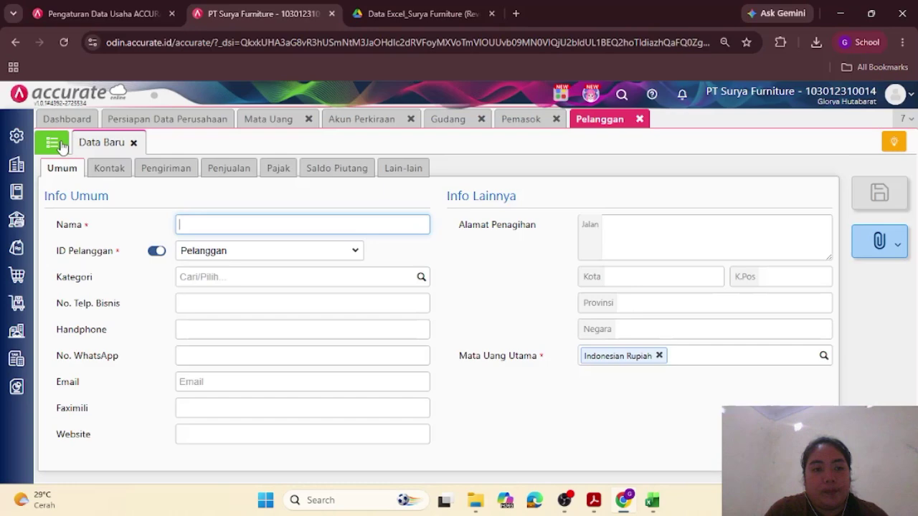
click(57, 143)
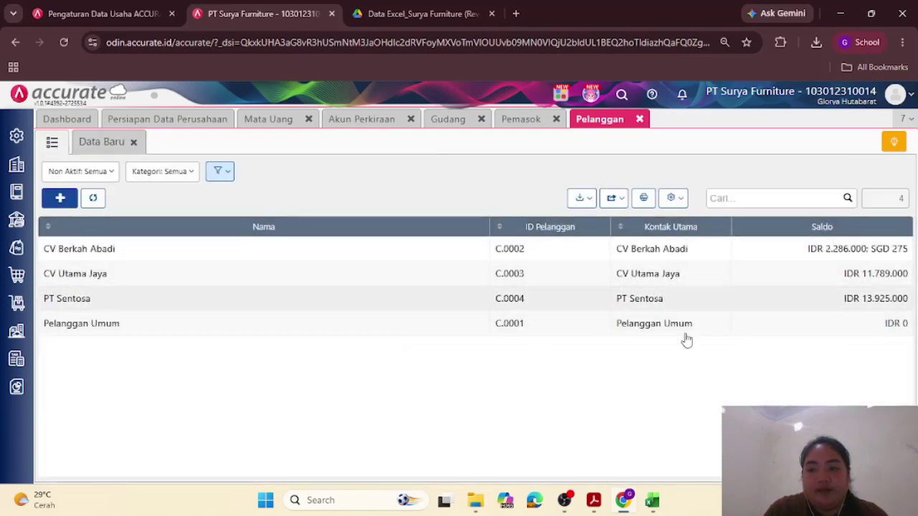
Step: Compare the customer balances against the training PDF, then return to Persiapan Data Perusahaan
click(594, 499)
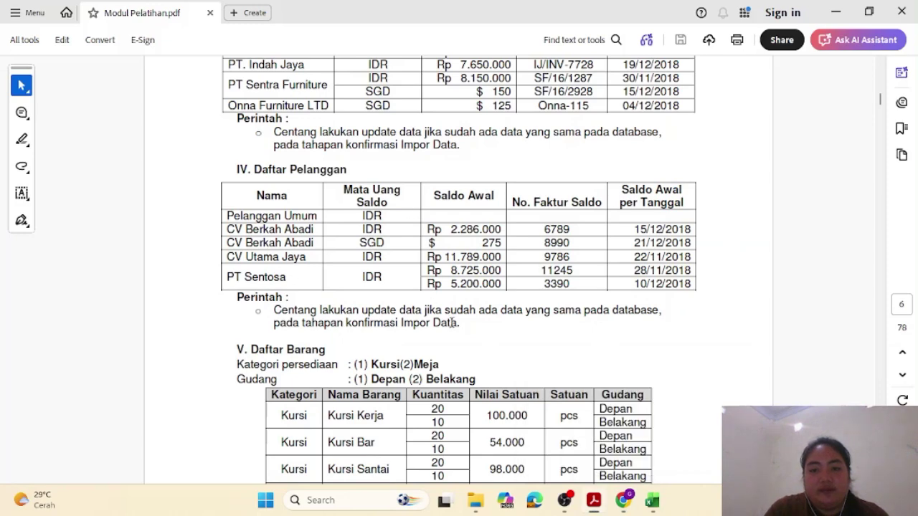
click(626, 505)
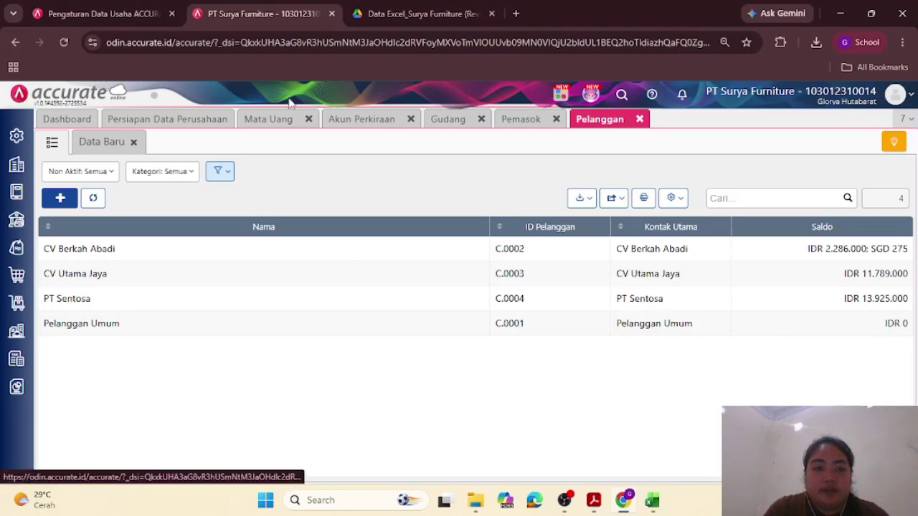
click(185, 122)
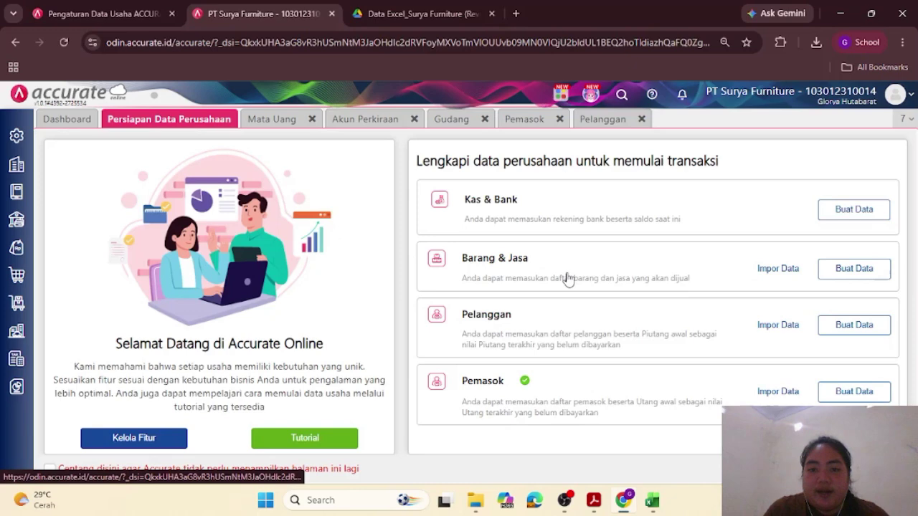
Step: Choose and upload 4.Daftar Barang for the Barang & Jasa import
click(780, 269)
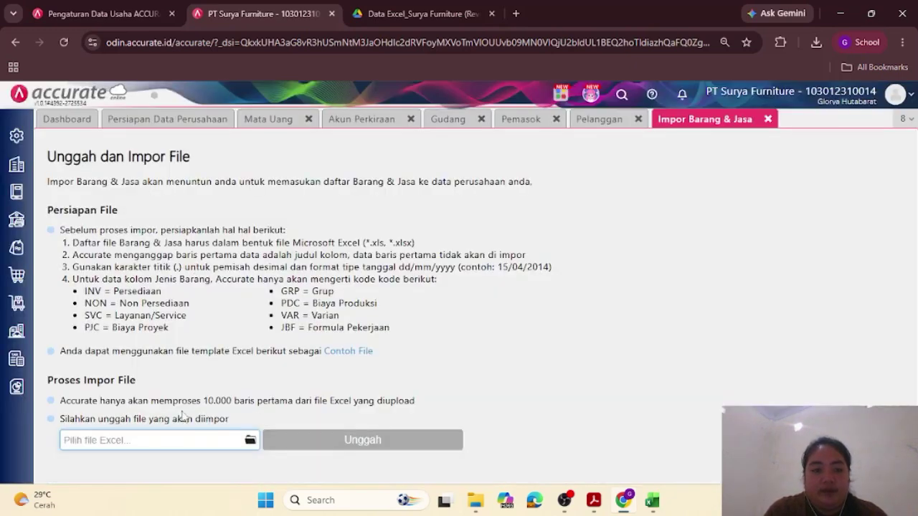
click(250, 440)
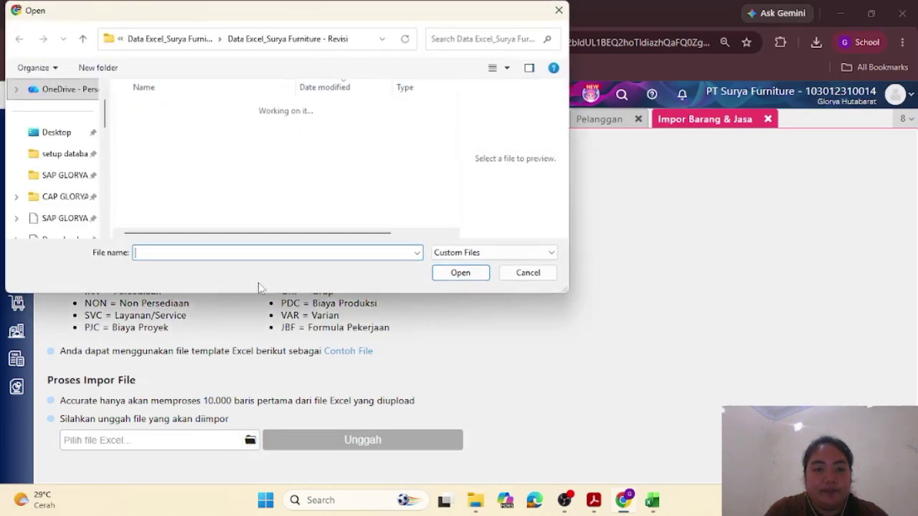
click(142, 146)
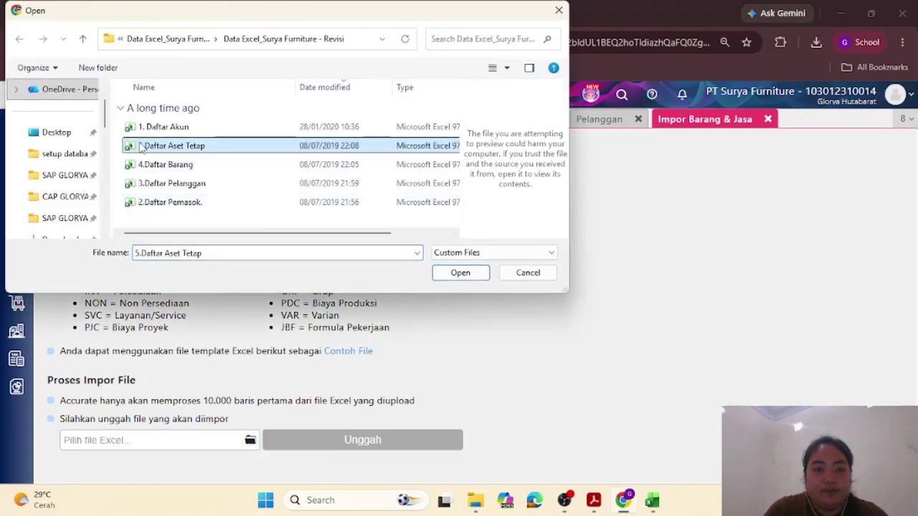
click(163, 166)
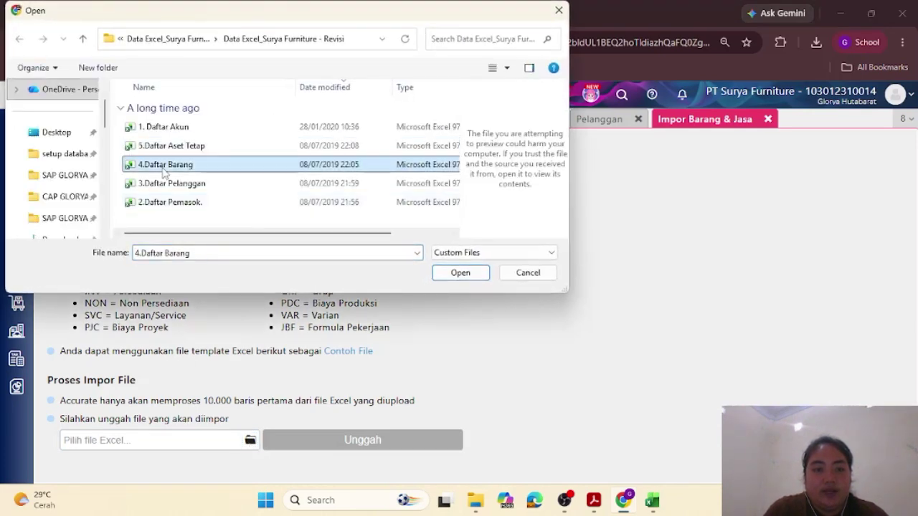
click(455, 274)
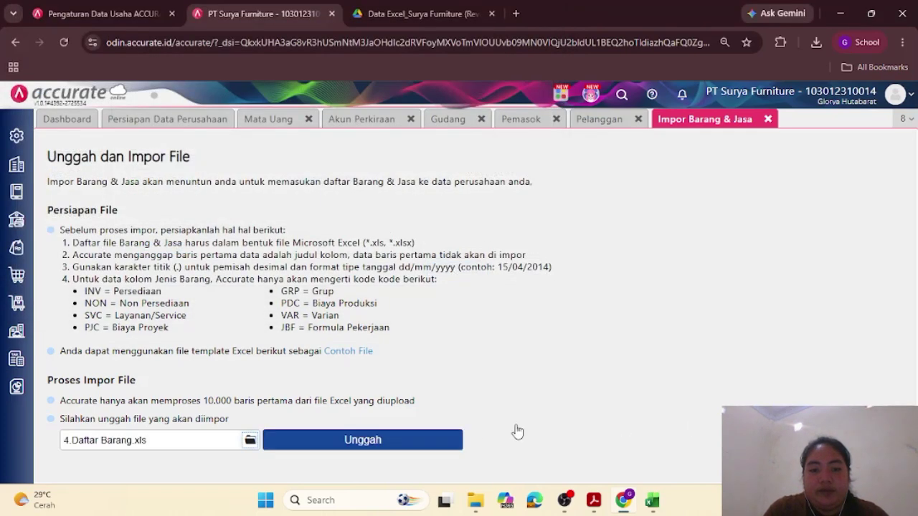
click(416, 443)
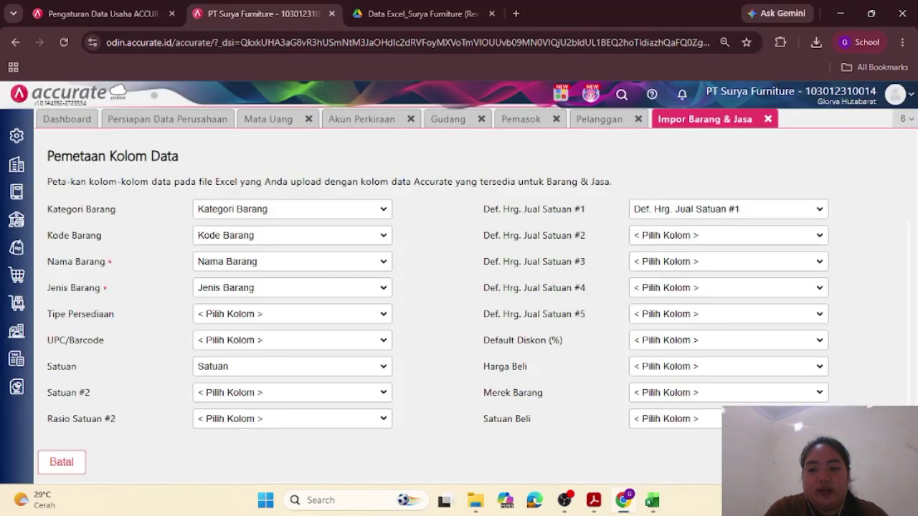
Step: Accept the column mapping, allow updating existing items, and start the goods import
click(876, 462)
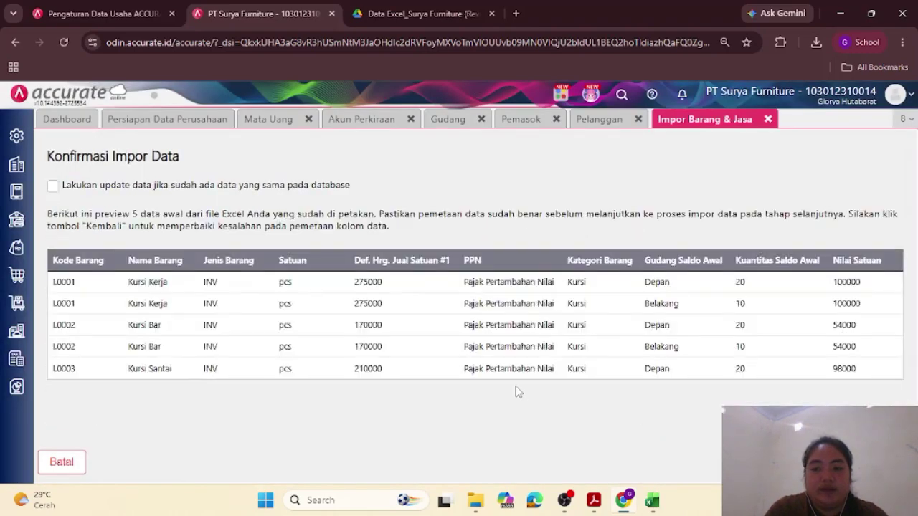
click(53, 186)
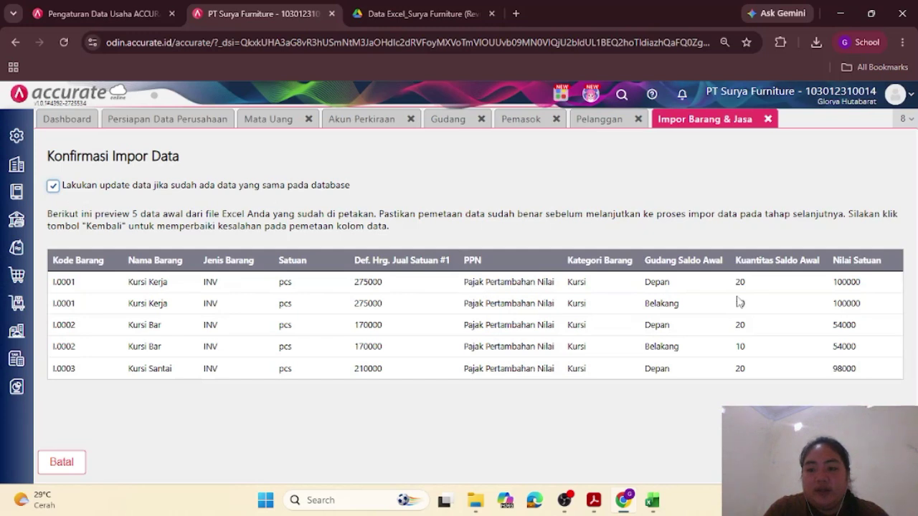
click(876, 462)
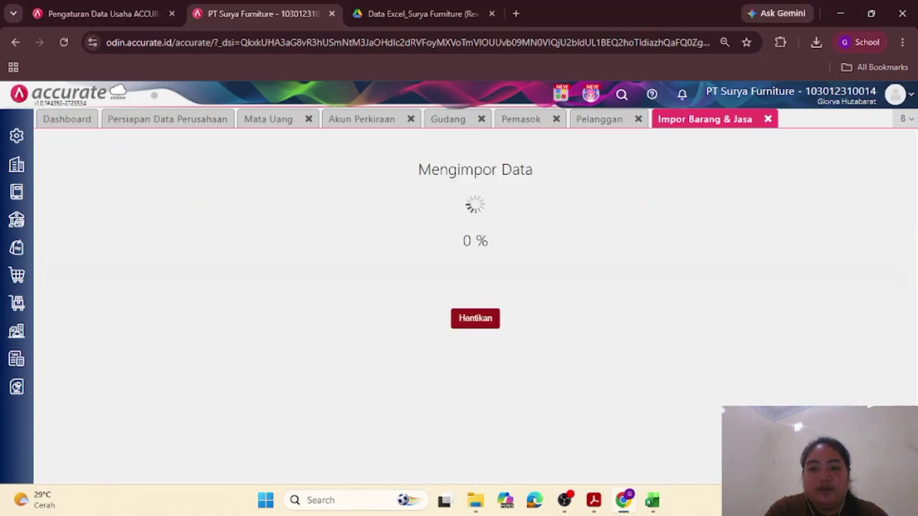
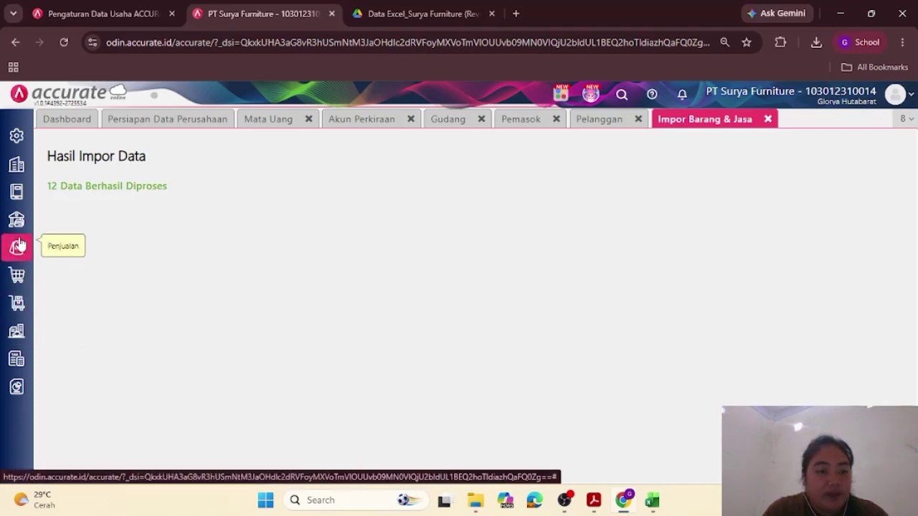
Step: Open the Barang & Jasa records under Persediaan in list view
click(18, 303)
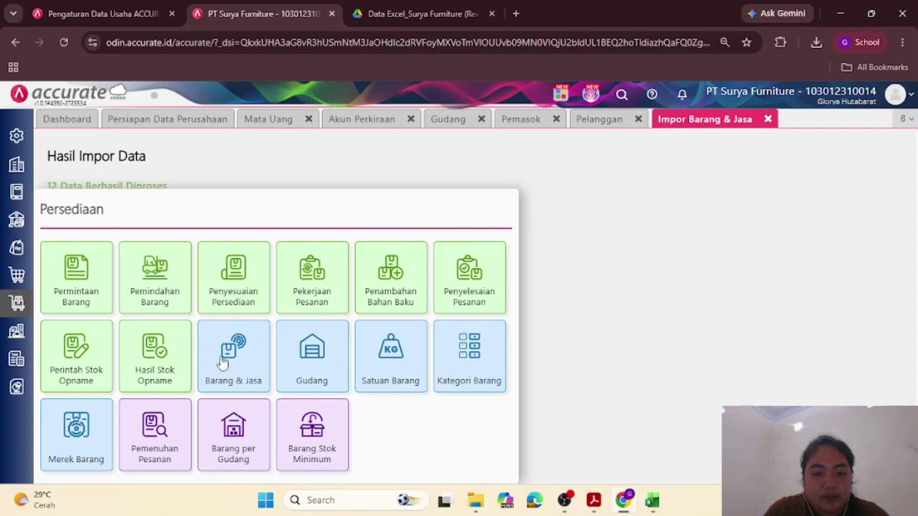
click(243, 353)
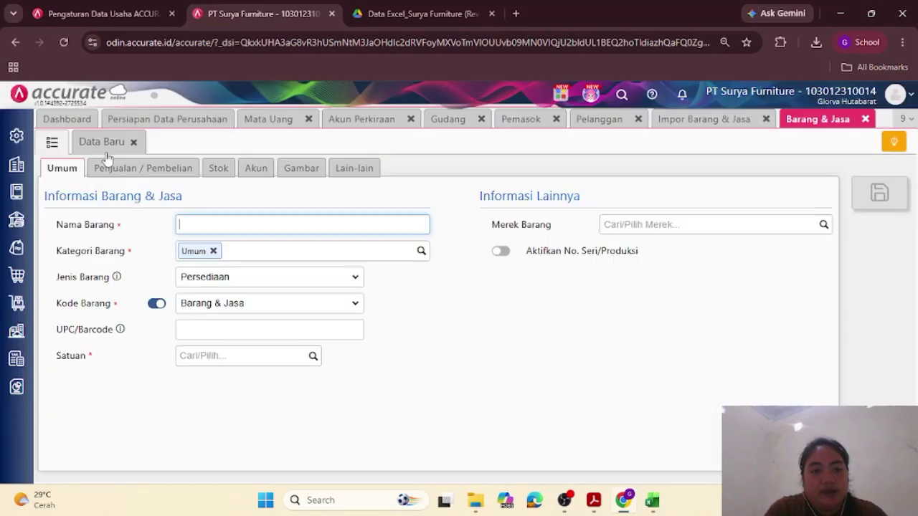
click(54, 145)
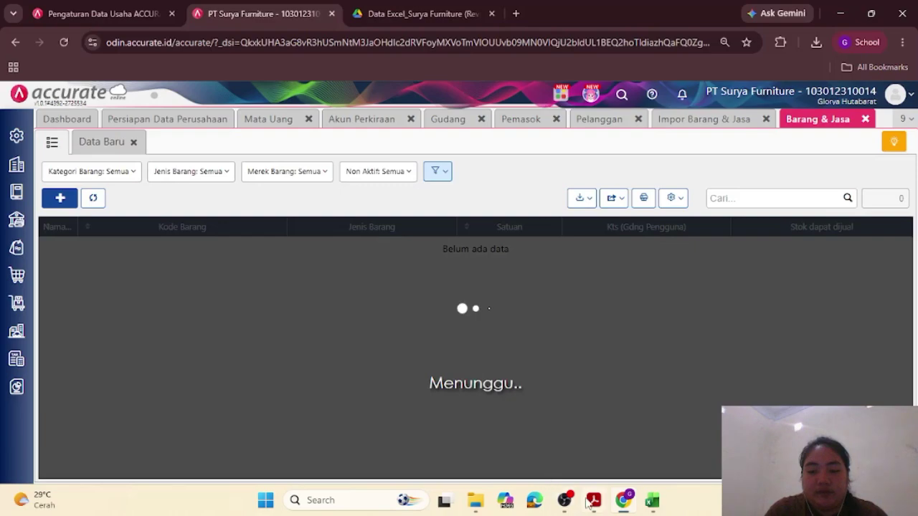
Step: Widen the Nama Barang column and check the six items, 30 pcs each, against the PDF
mouse_move(593, 506)
click(573, 445)
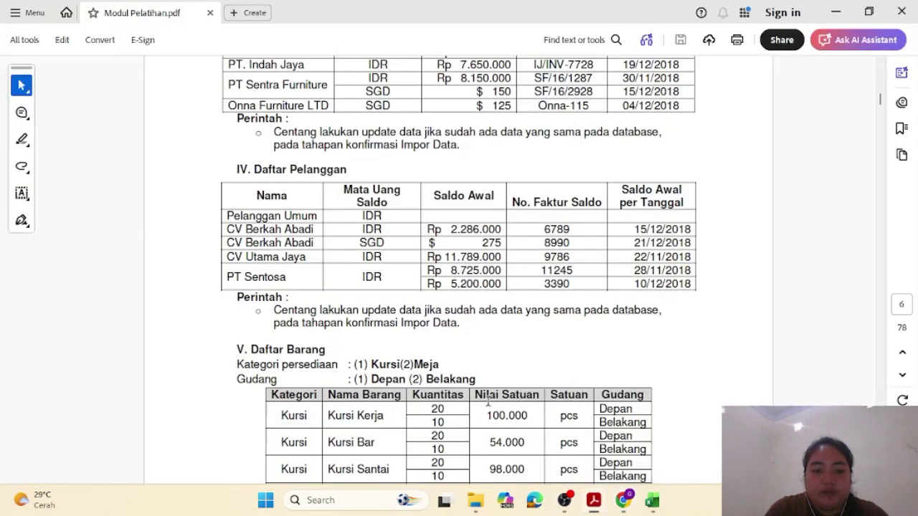
scroll(487, 402, down, 5)
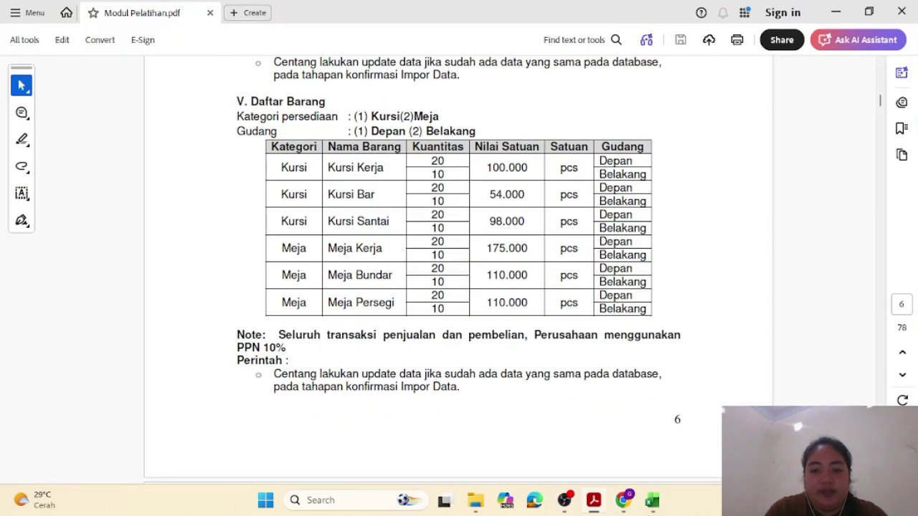
mouse_move(622, 502)
click(613, 442)
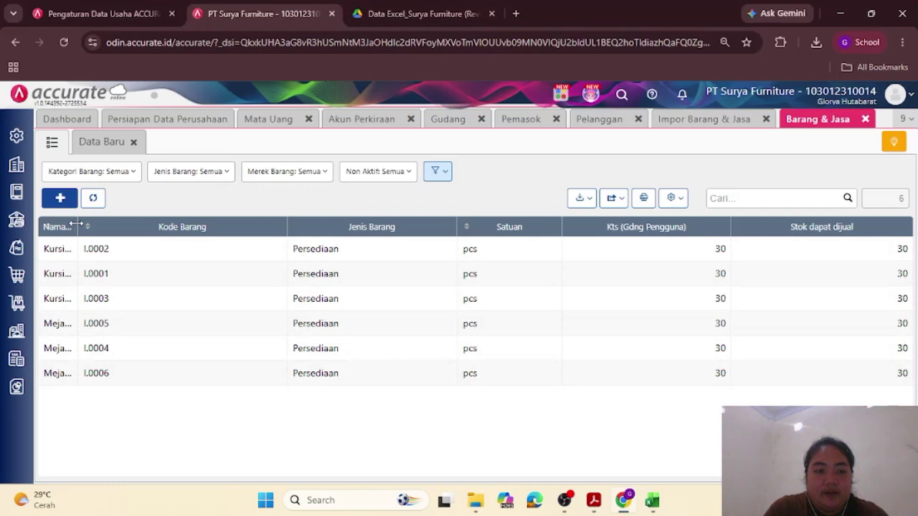
drag(77, 225, 152, 225)
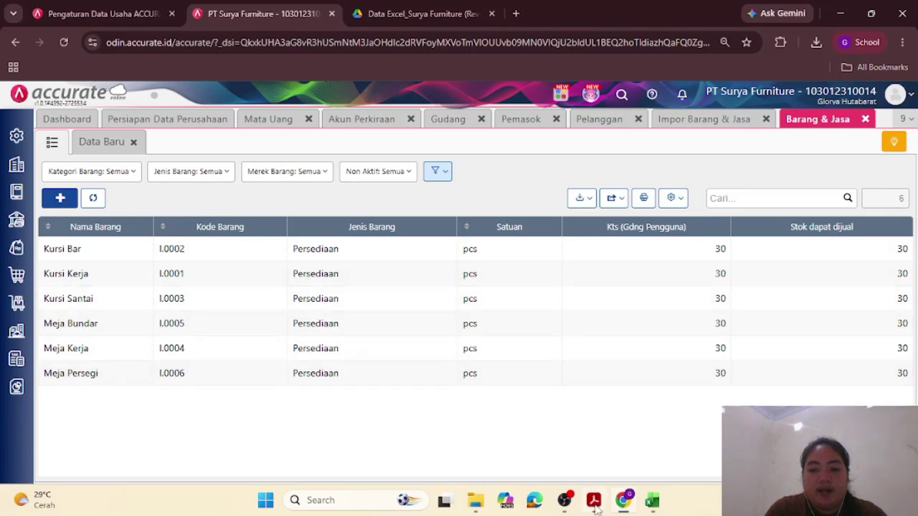
mouse_move(595, 507)
click(572, 448)
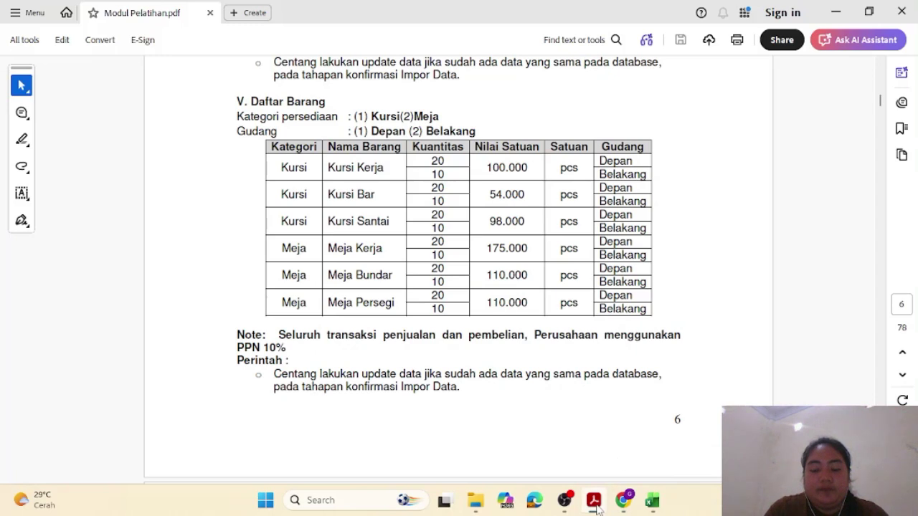
click(623, 502)
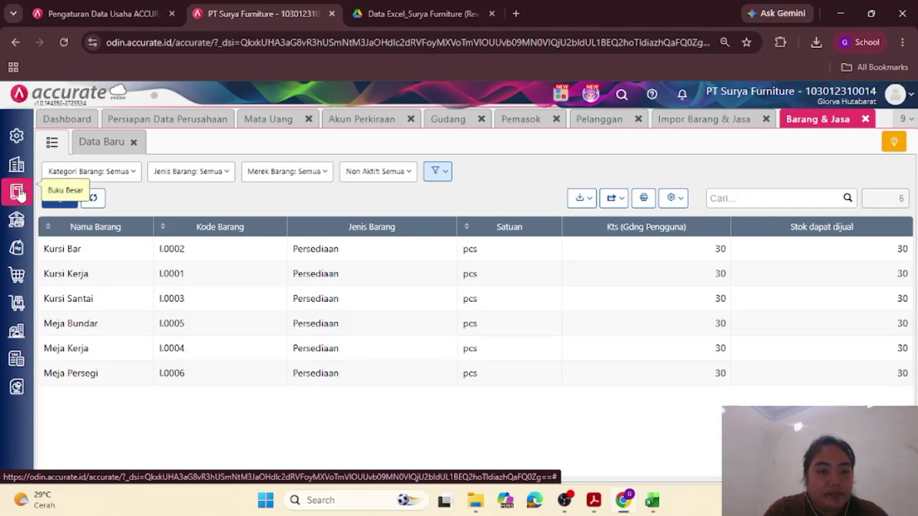
Step: In Perusahaan > Pajak, save Pajak Pertambahan Nilai at 11% and return to the tax list
click(18, 166)
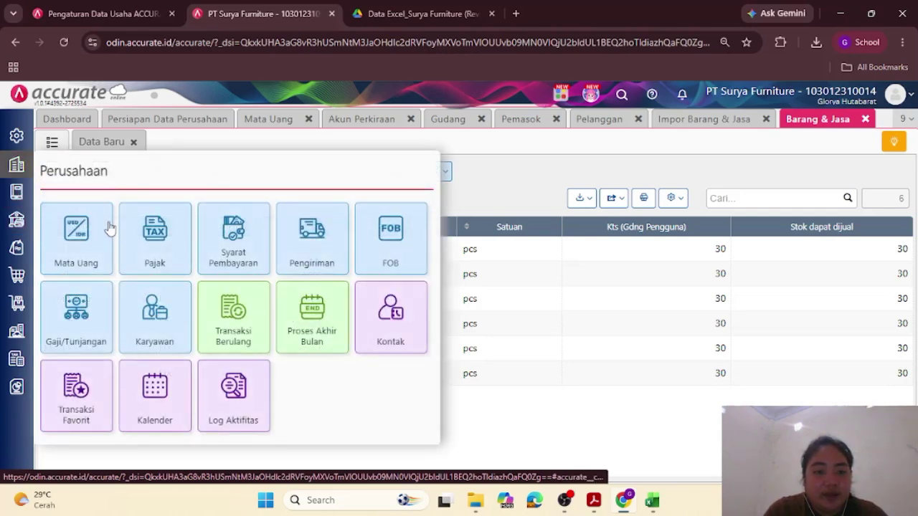
click(158, 241)
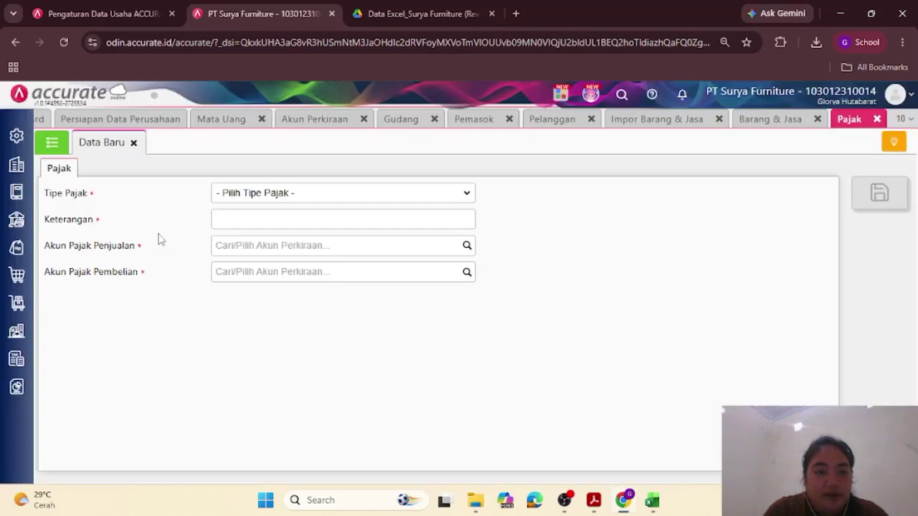
click(51, 144)
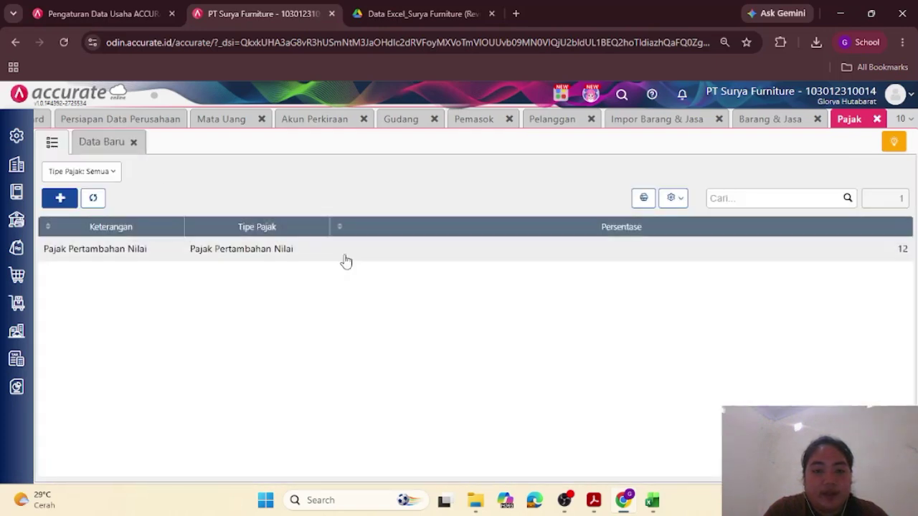
click(345, 260)
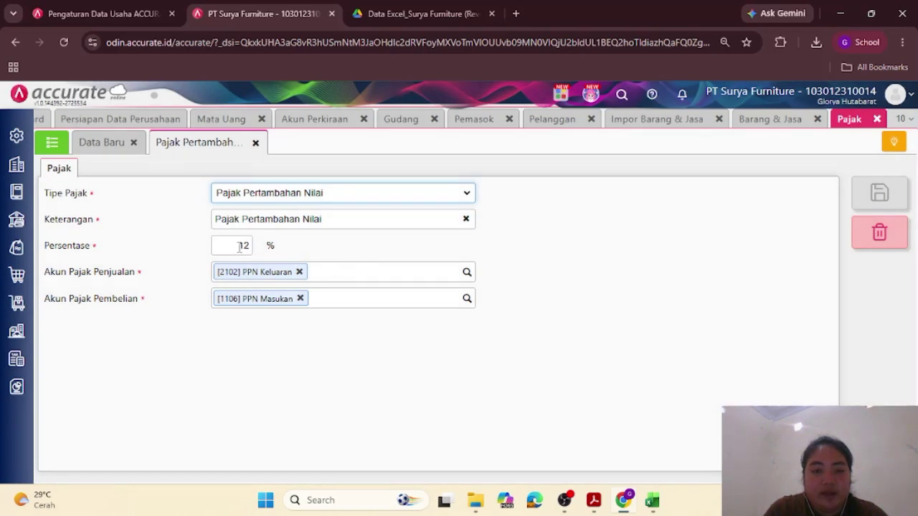
click(240, 248)
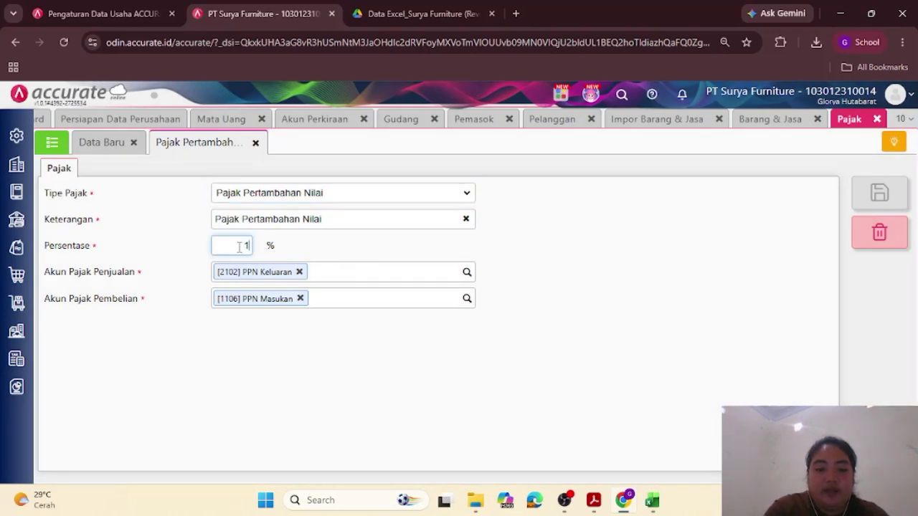
click(873, 197)
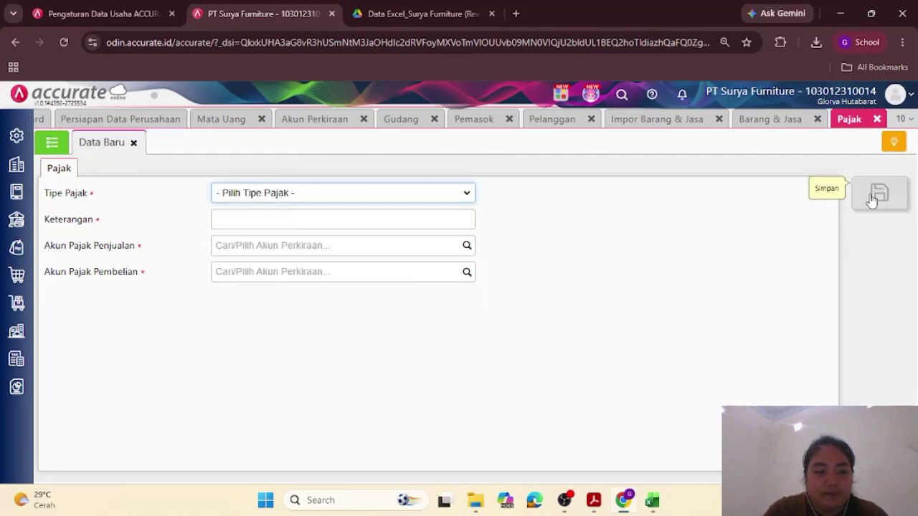
click(52, 141)
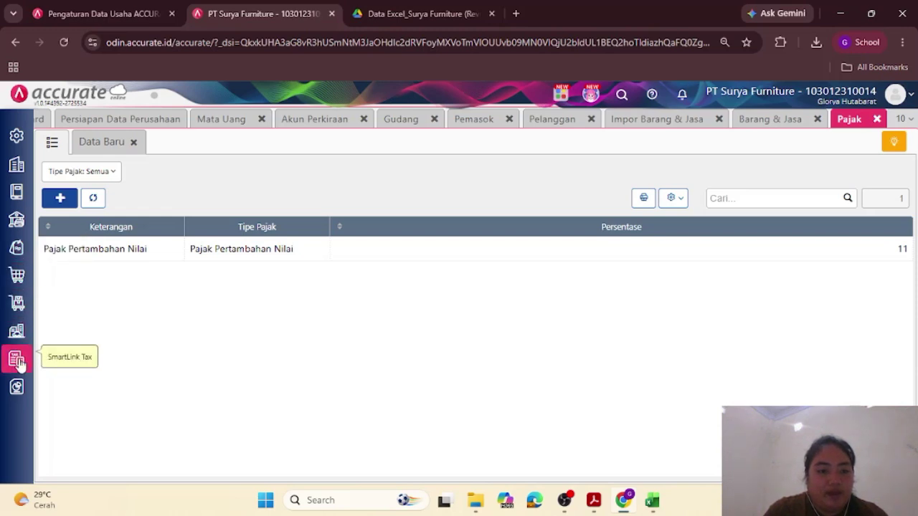
Step: Open a new Kategori Aset form from the Aset Tetap module
click(16, 331)
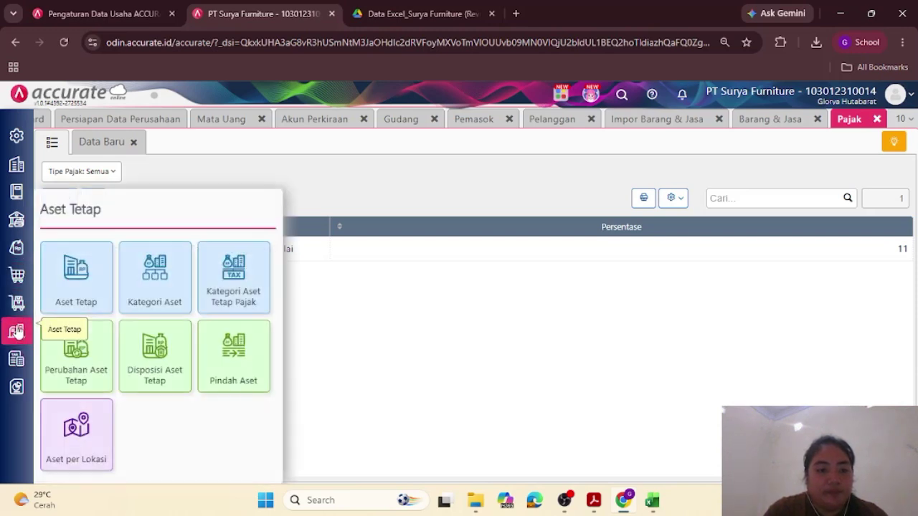
click(90, 282)
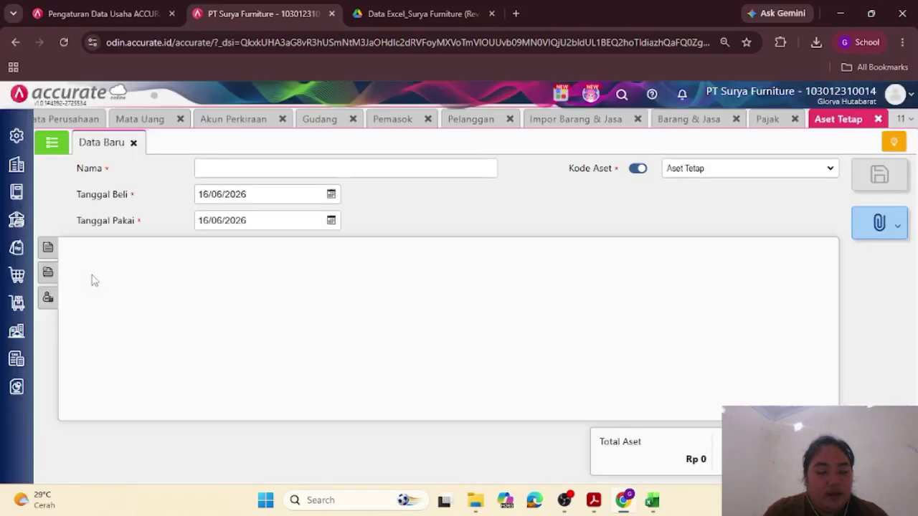
click(16, 335)
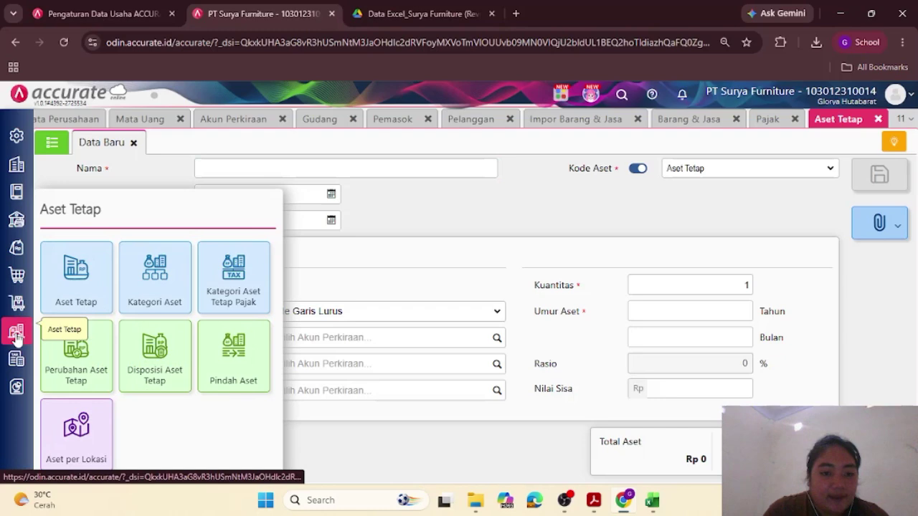
click(155, 281)
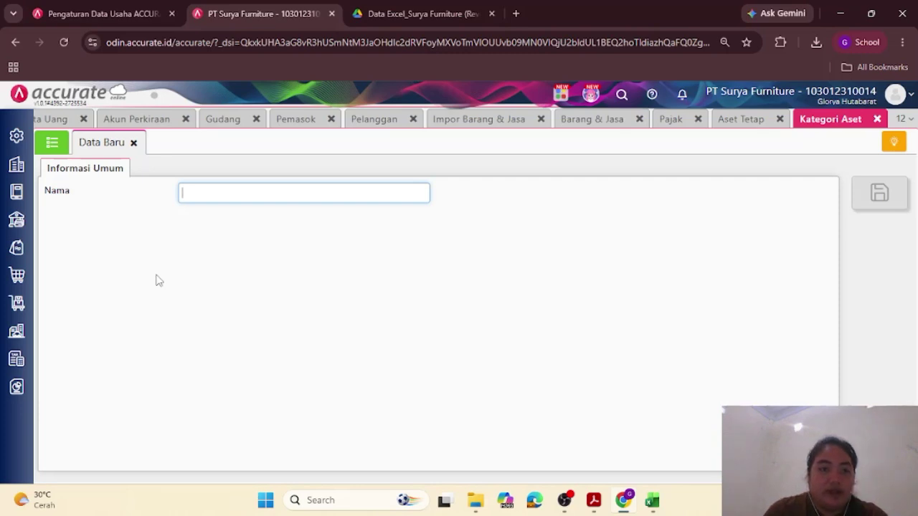
Step: Scroll the training PDF to section V. Kategori Aset Tetap
mouse_move(593, 499)
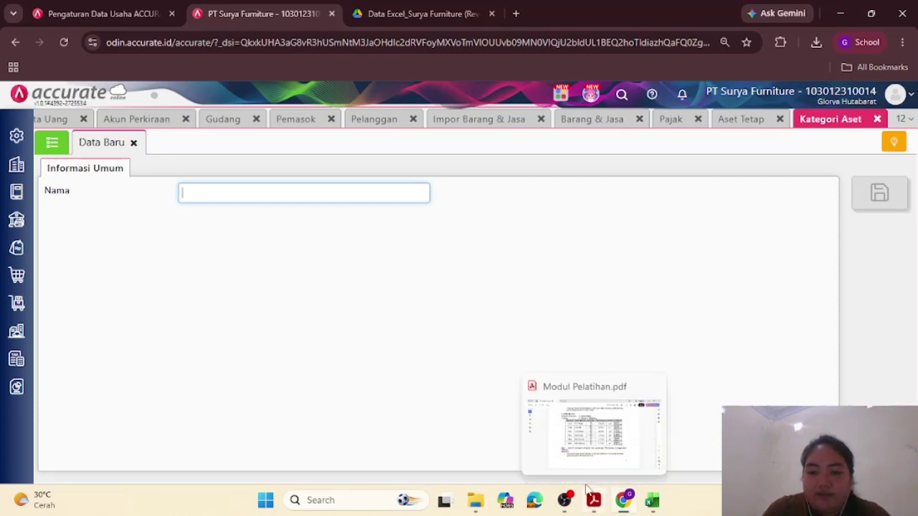
click(577, 448)
scroll(502, 376, down, 3)
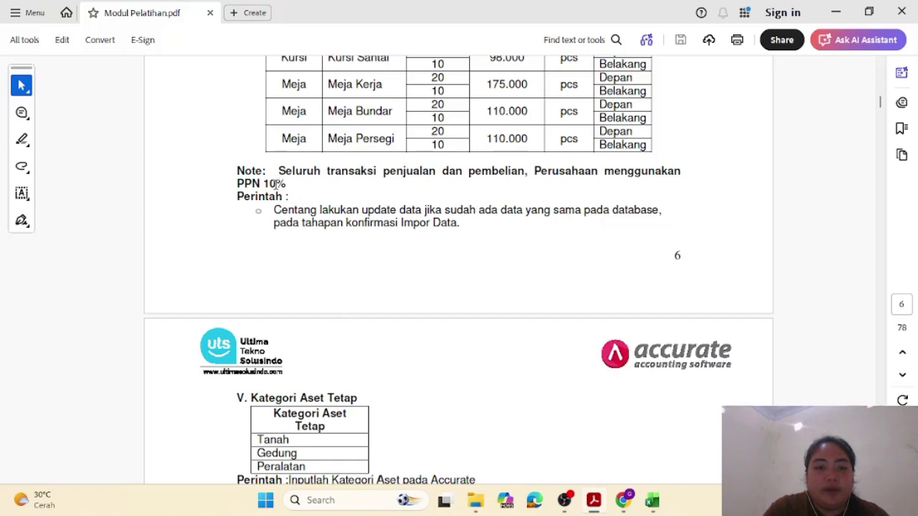
scroll(292, 218, down, 5)
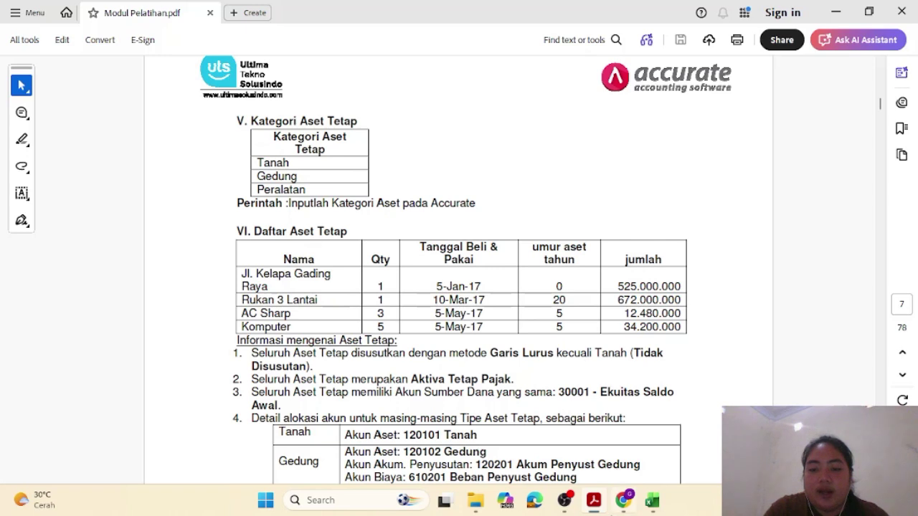
Step: Save the Tanah and Gedung asset categories
mouse_move(623, 500)
click(618, 436)
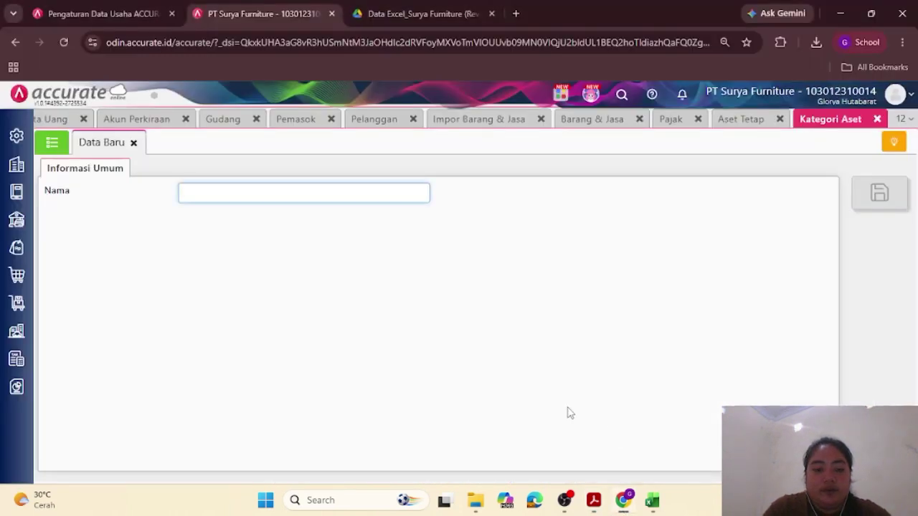
text(Tanah)
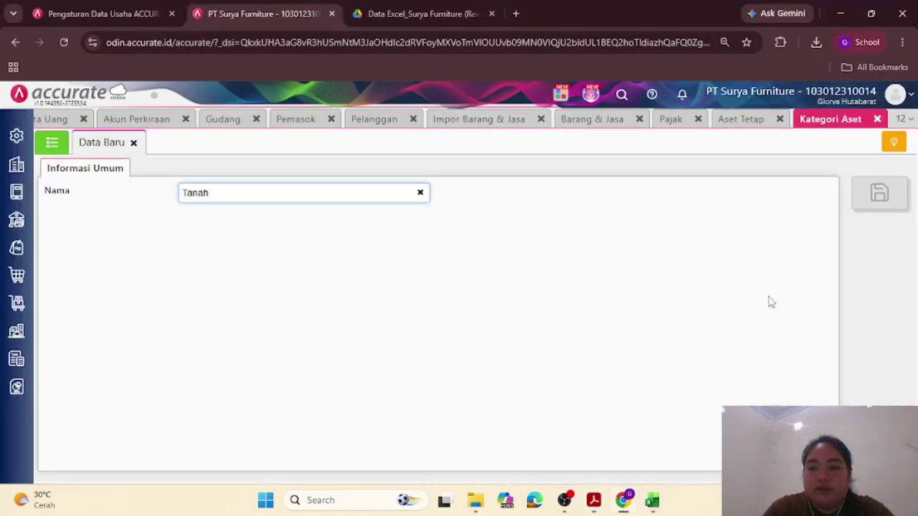
click(879, 194)
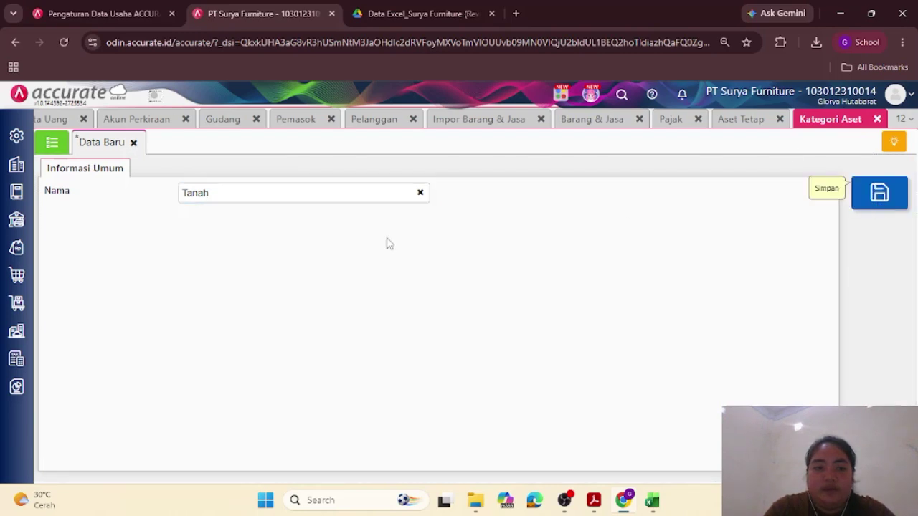
click(286, 194)
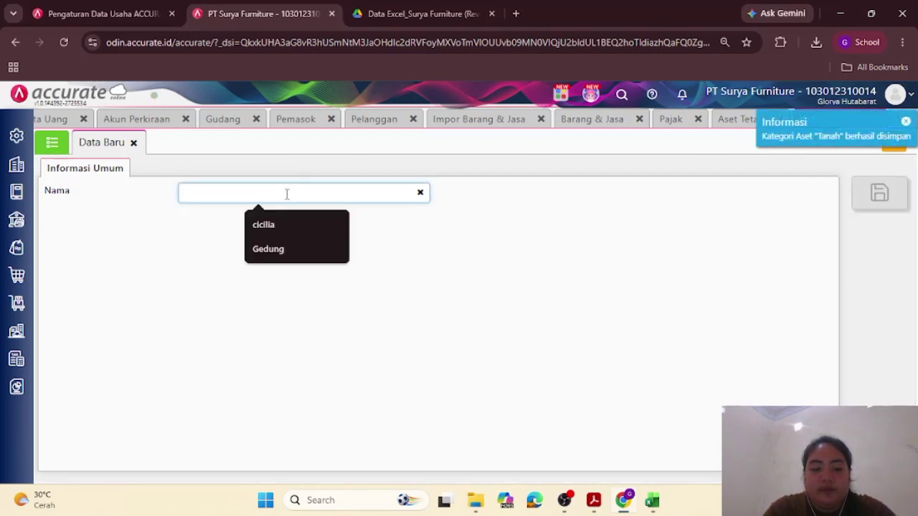
text(Gedung)
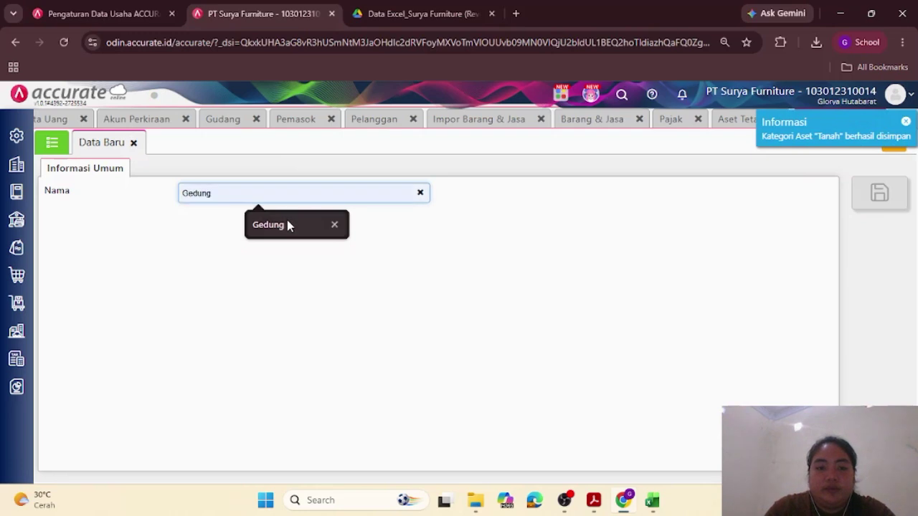
click(287, 224)
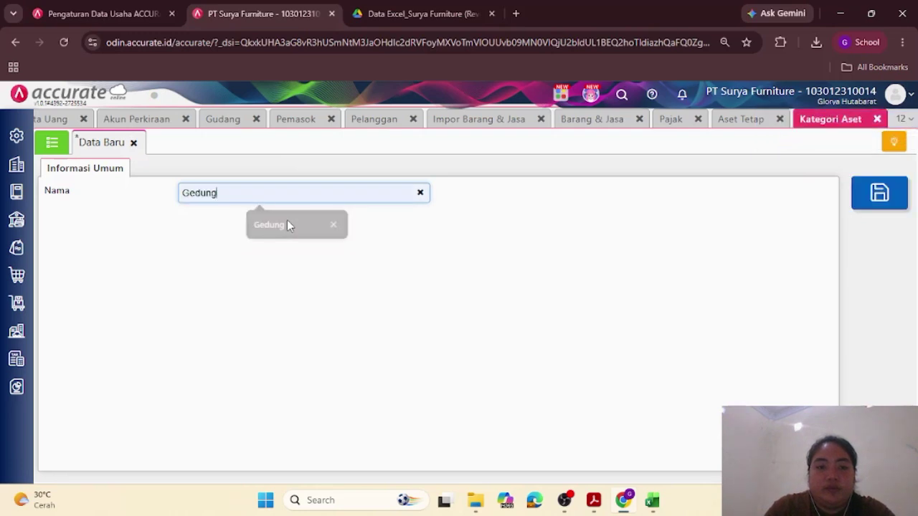
click(889, 194)
Step: Save the Peralatan category and view the Kategori Aset list
click(370, 195)
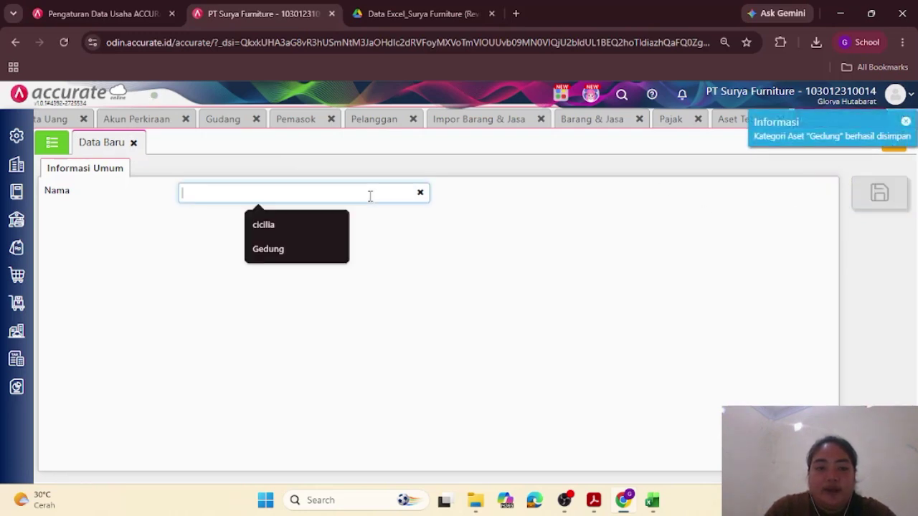
text(Per)
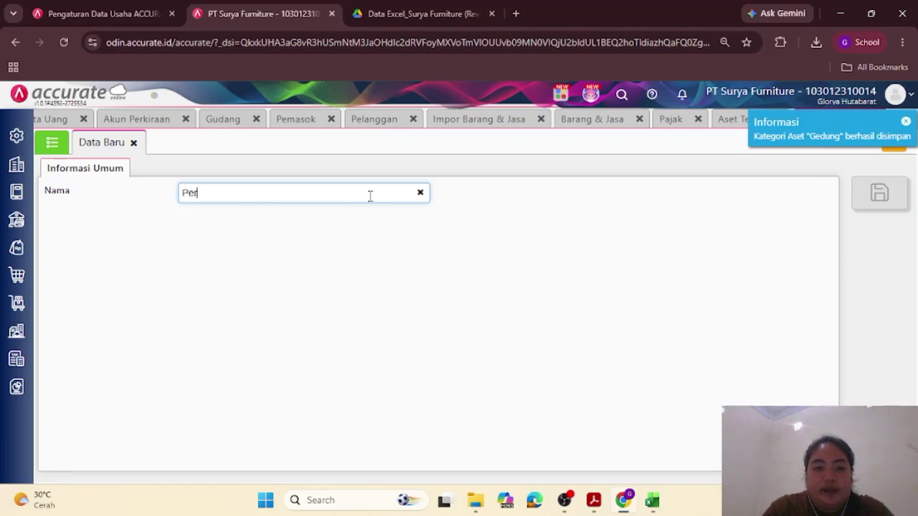
text(a)
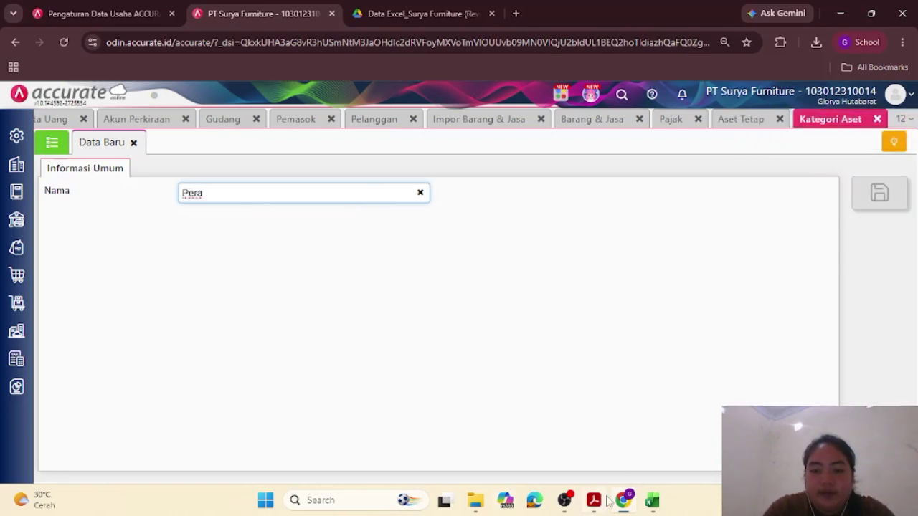
mouse_move(595, 501)
click(584, 439)
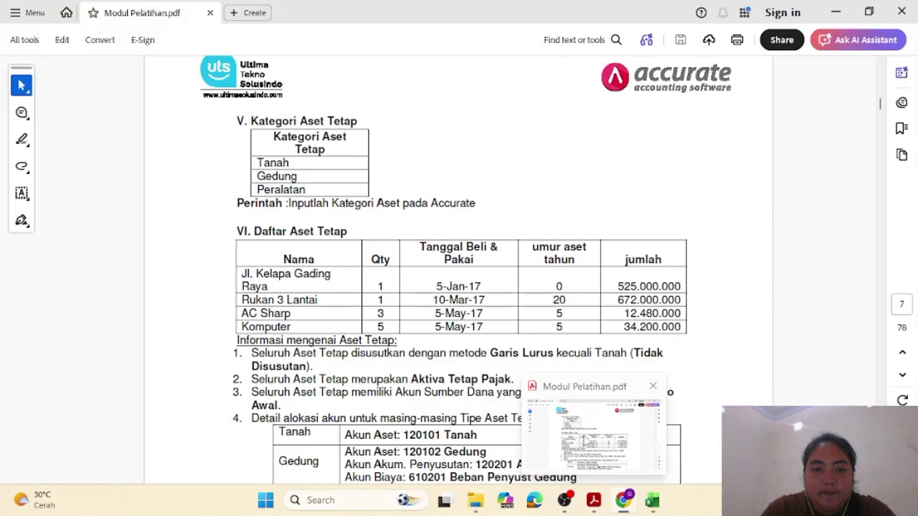
key(alt+Tab)
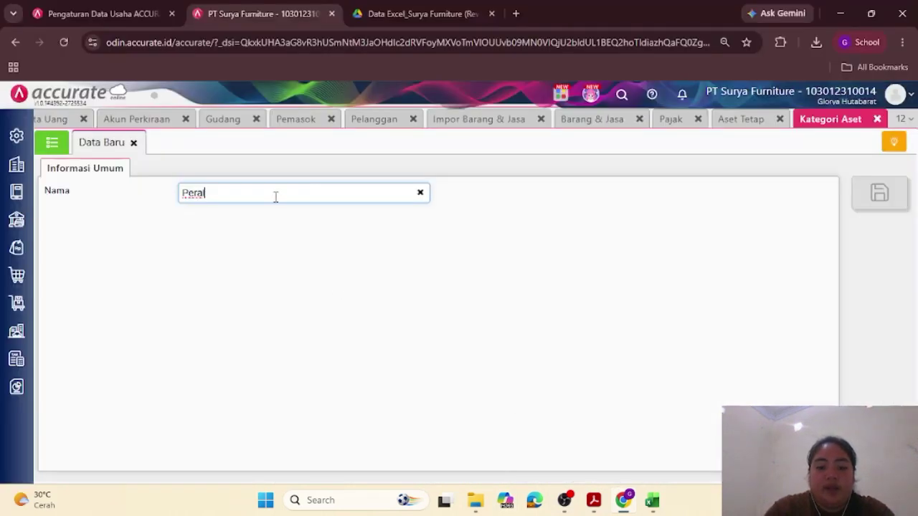
text(latan)
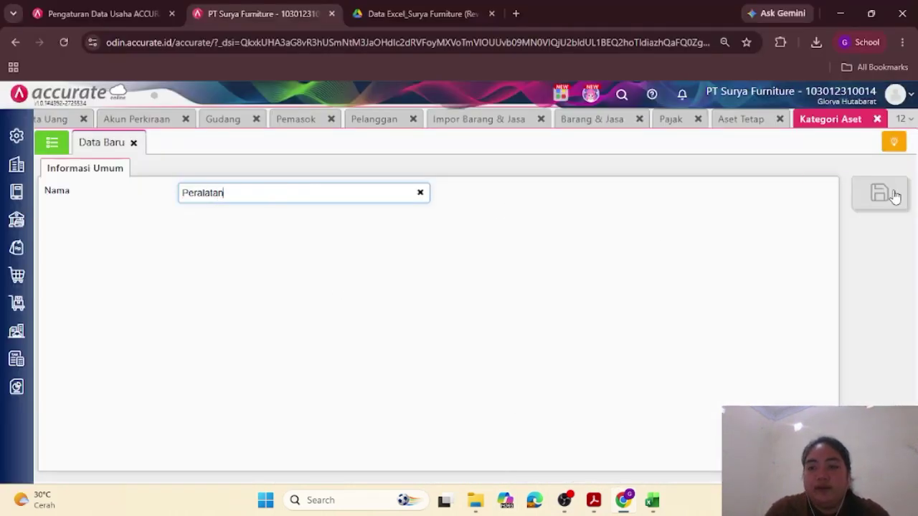
click(889, 194)
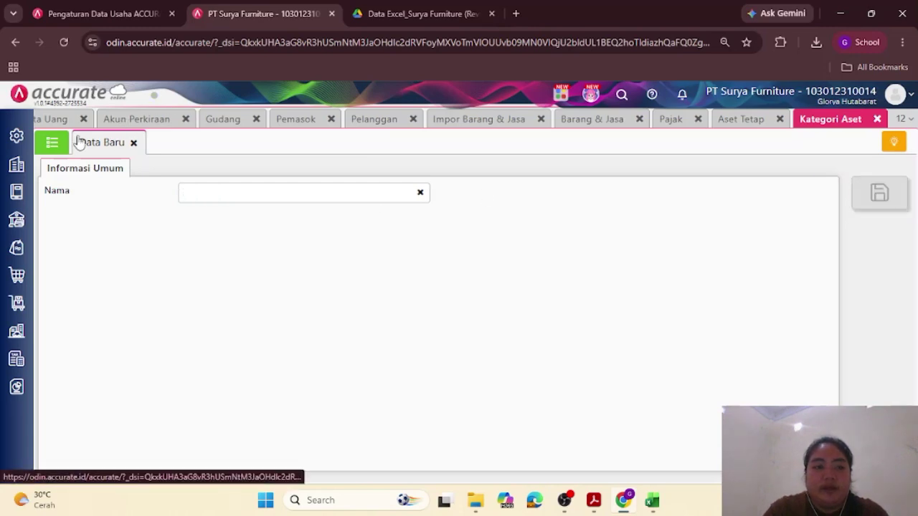
click(52, 142)
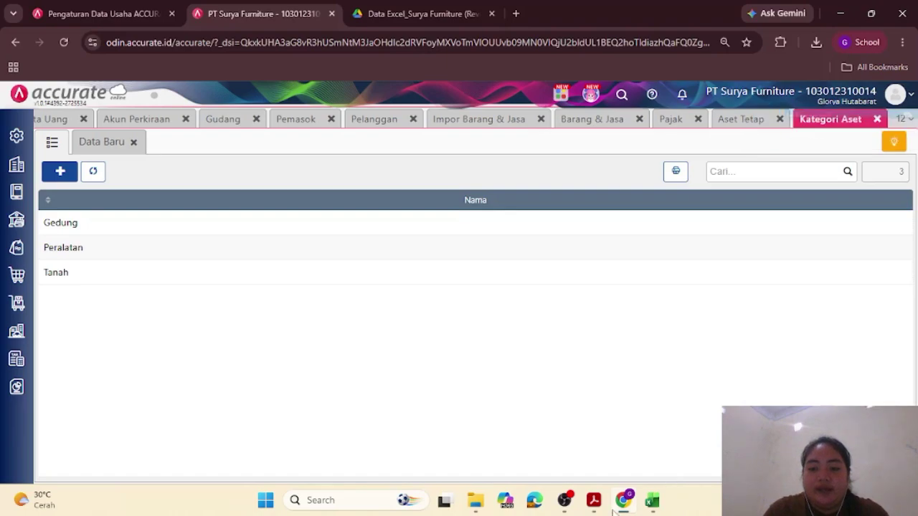
mouse_move(593, 495)
click(550, 430)
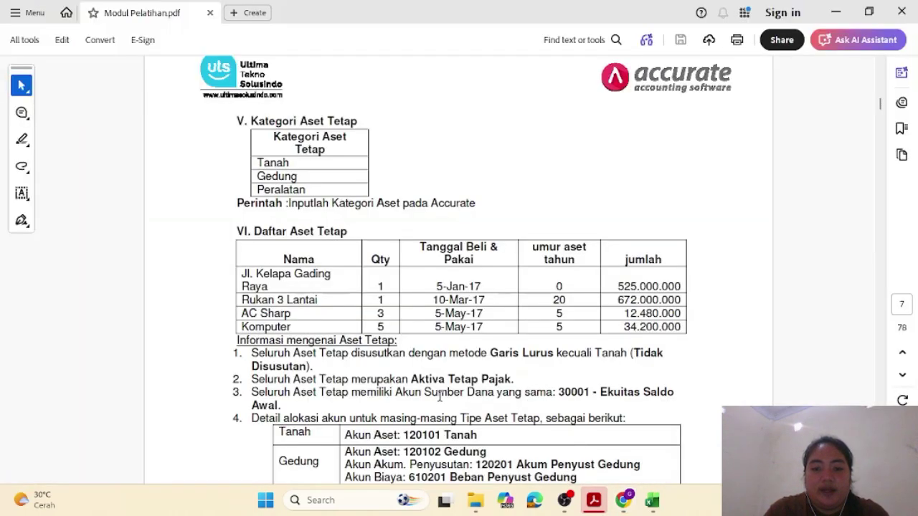
scroll(550, 430, down, 3)
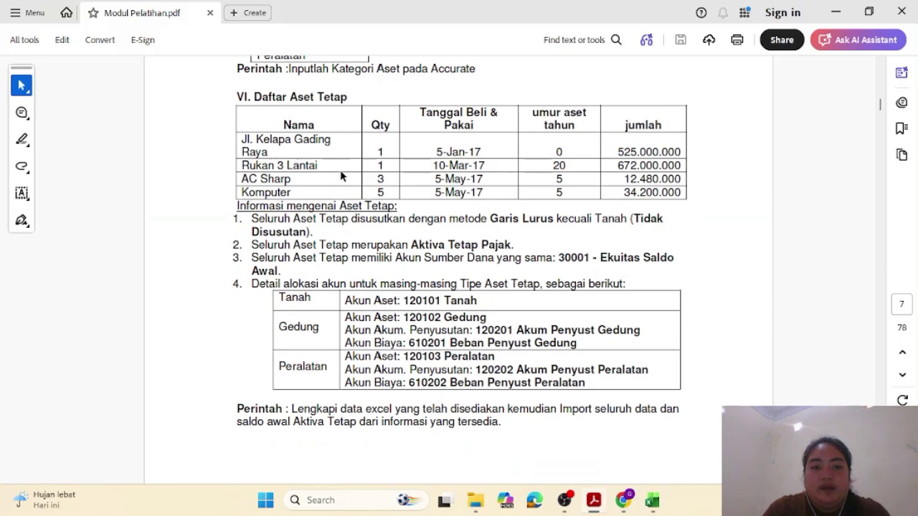
scroll(343, 177, up, 3)
scroll(344, 172, down, 1)
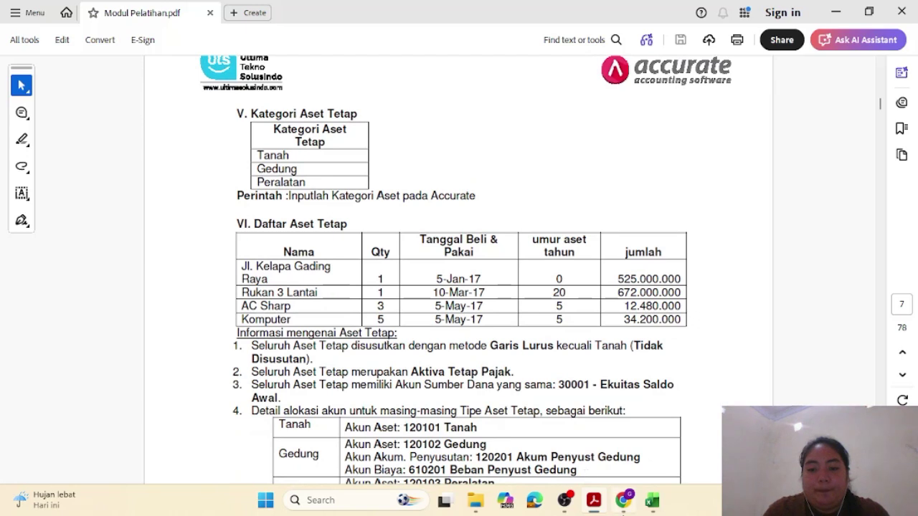
mouse_move(622, 500)
click(606, 446)
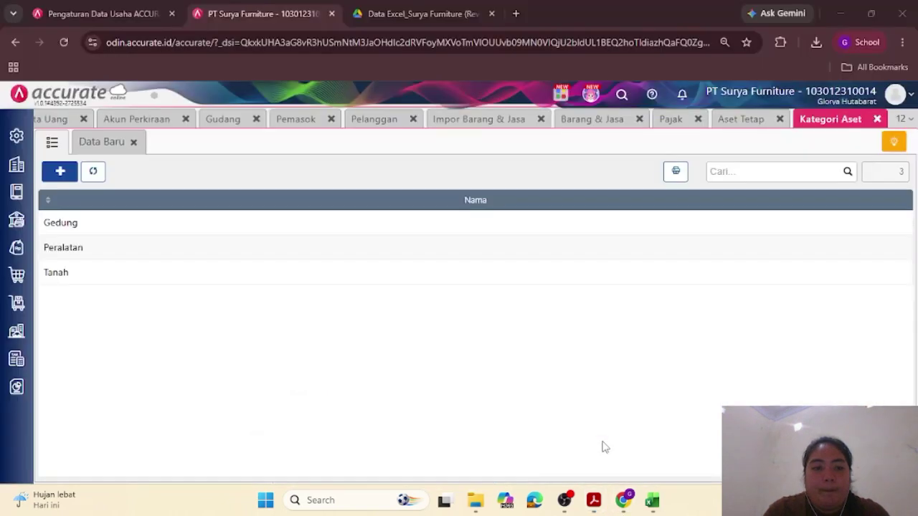
Step: On the Aset Tetap page, close Data Baru and start Impor dari Excel
click(16, 330)
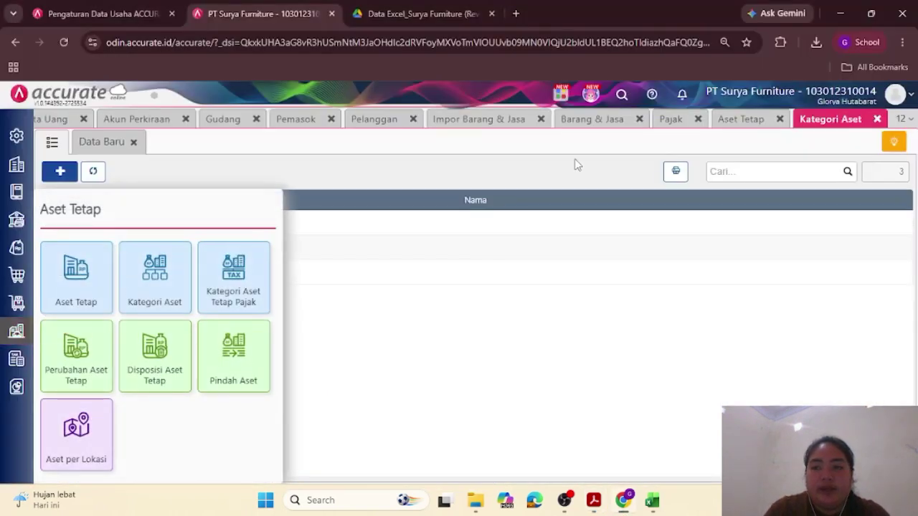
click(734, 123)
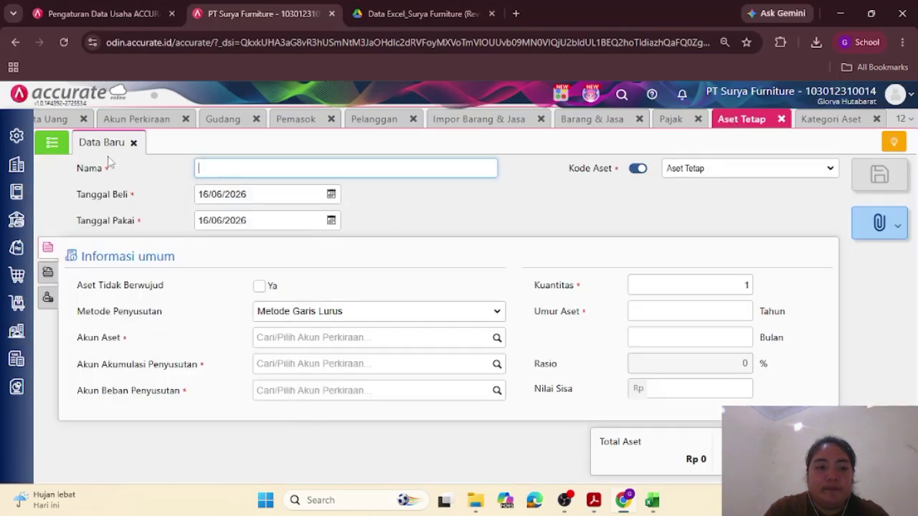
click(132, 143)
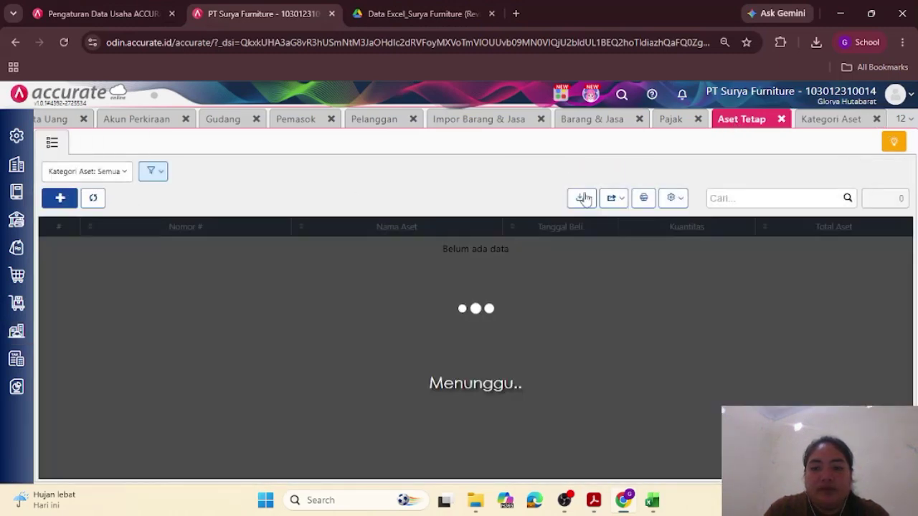
click(581, 198)
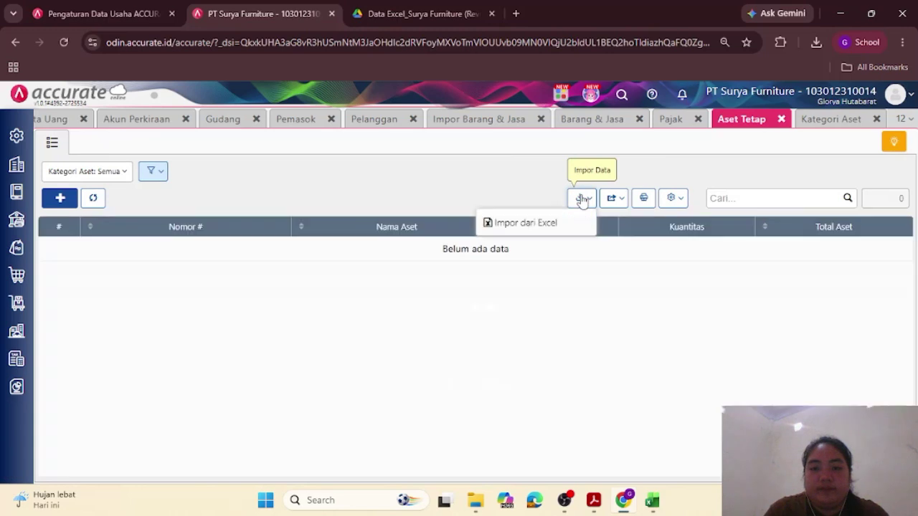
click(534, 221)
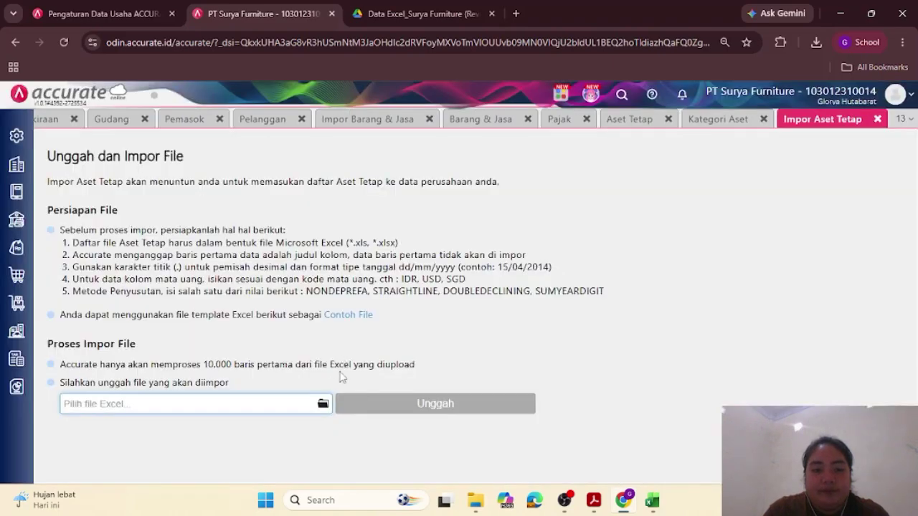
Step: Upload 5.Daftar Aset Tetap.xls, accept the mapping and import the four assets
click(323, 403)
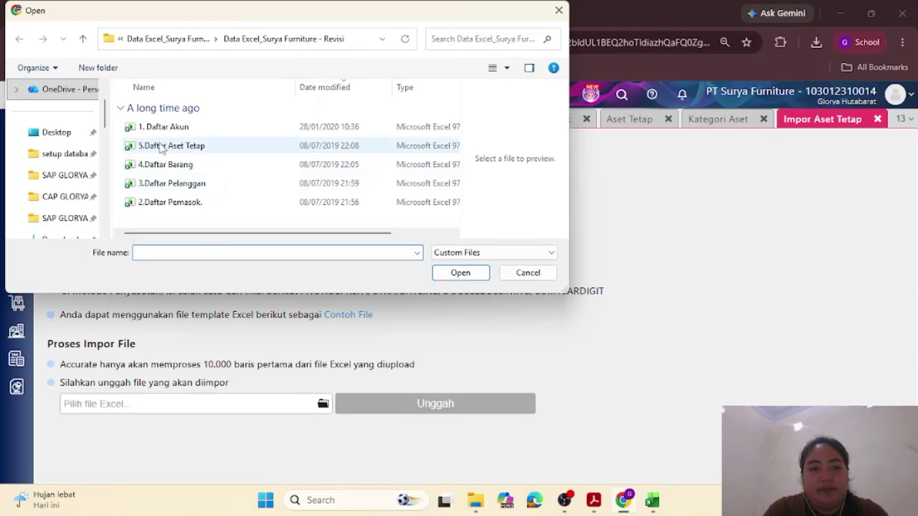
double_click(161, 147)
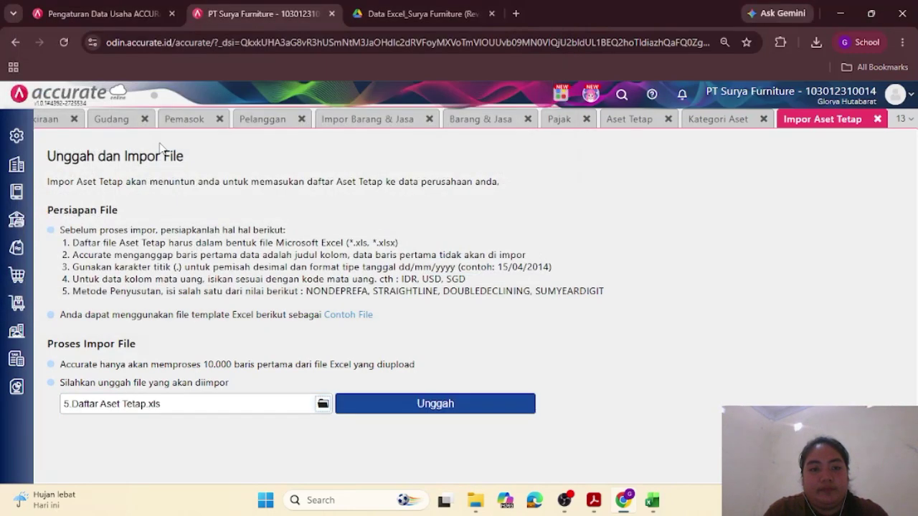
click(402, 403)
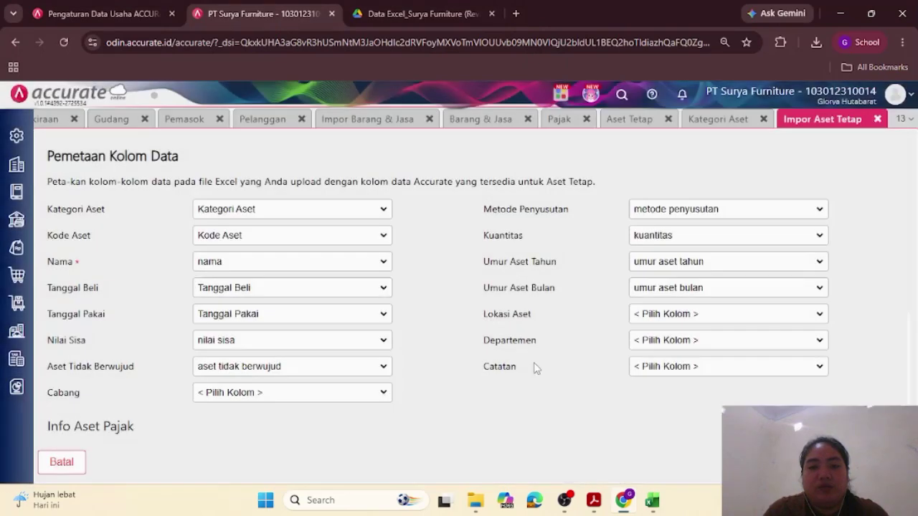
click(873, 462)
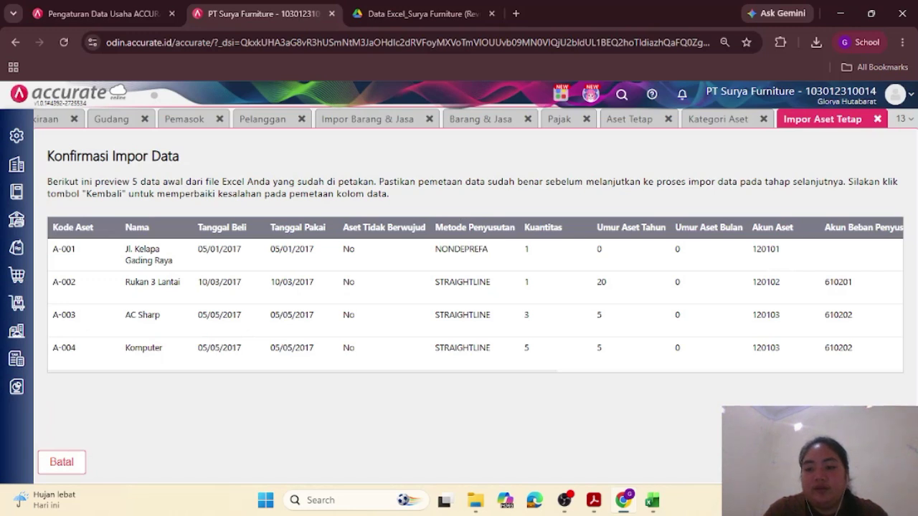
click(874, 462)
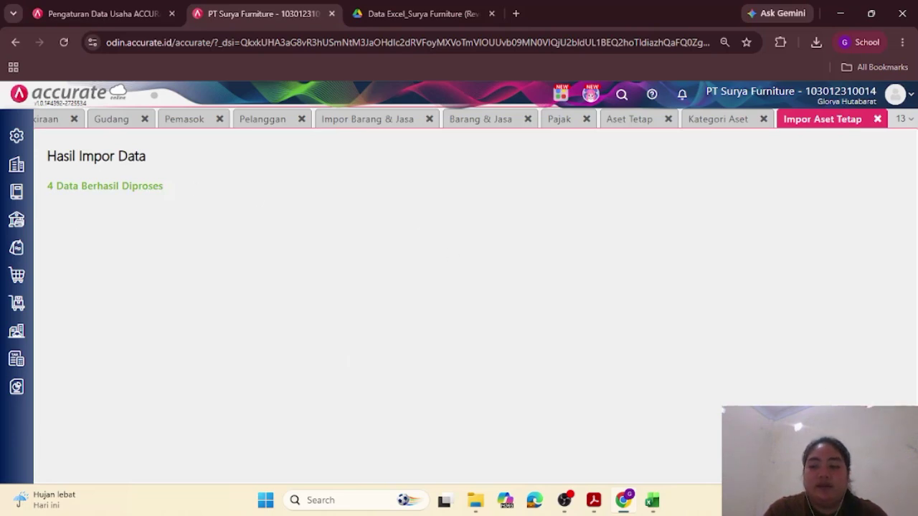
Step: Close the import page and compare fixed assets A-001 to A-004 with the training PDF
click(877, 119)
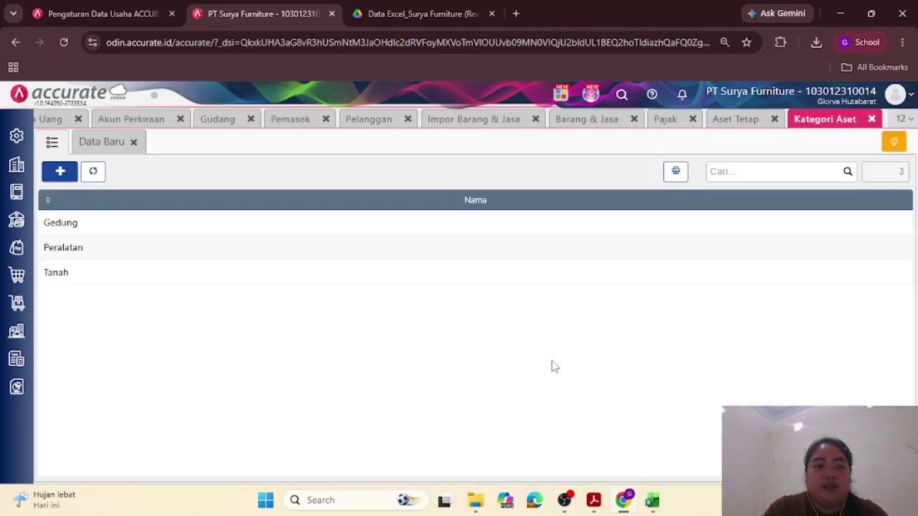
click(16, 331)
click(78, 286)
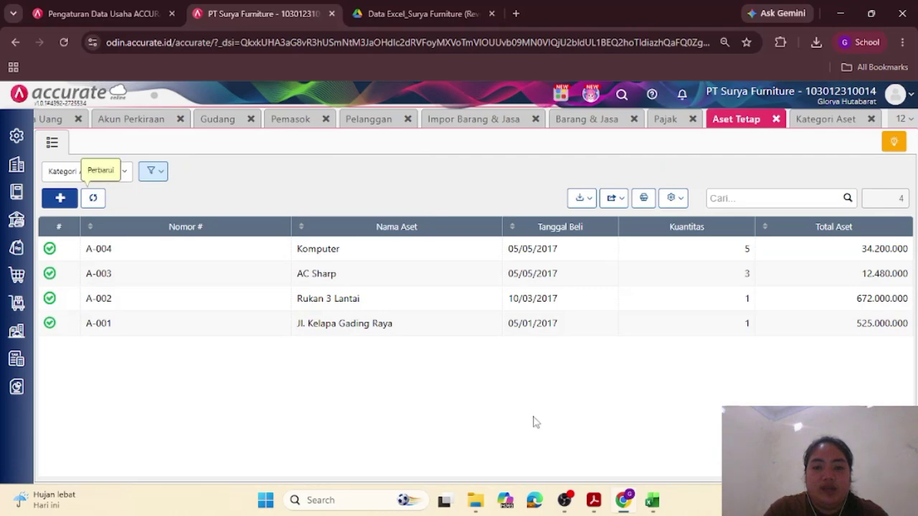
mouse_move(593, 505)
click(596, 427)
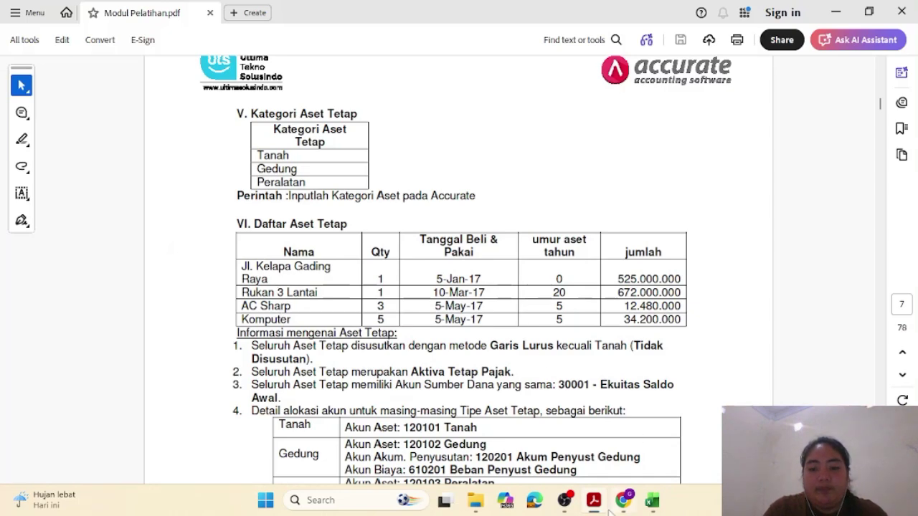
mouse_move(624, 506)
click(622, 464)
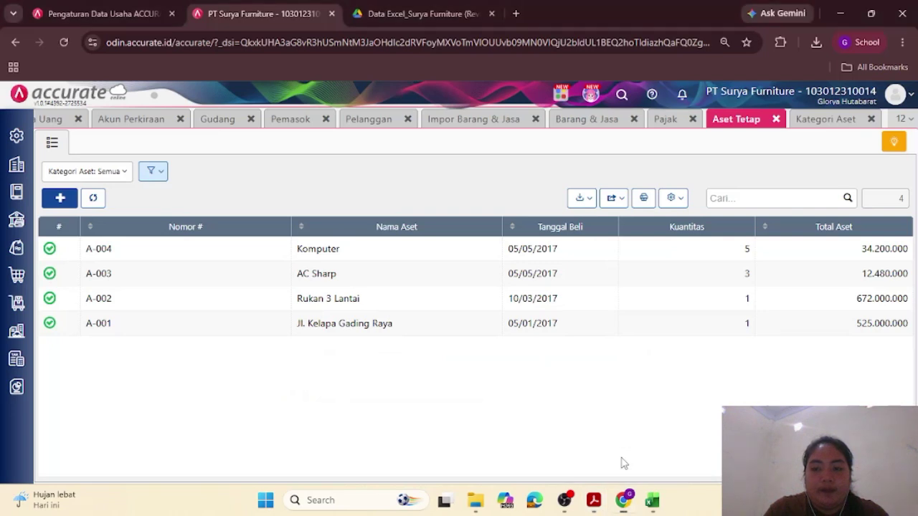
mouse_move(615, 510)
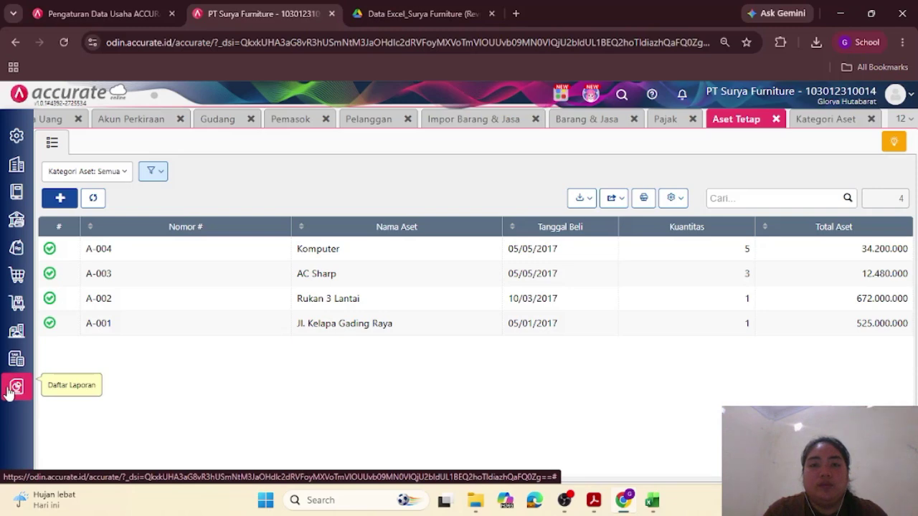
Step: Show the Neraca (Induk Skontro) report for 31/12/2023 from the reports list
click(9, 390)
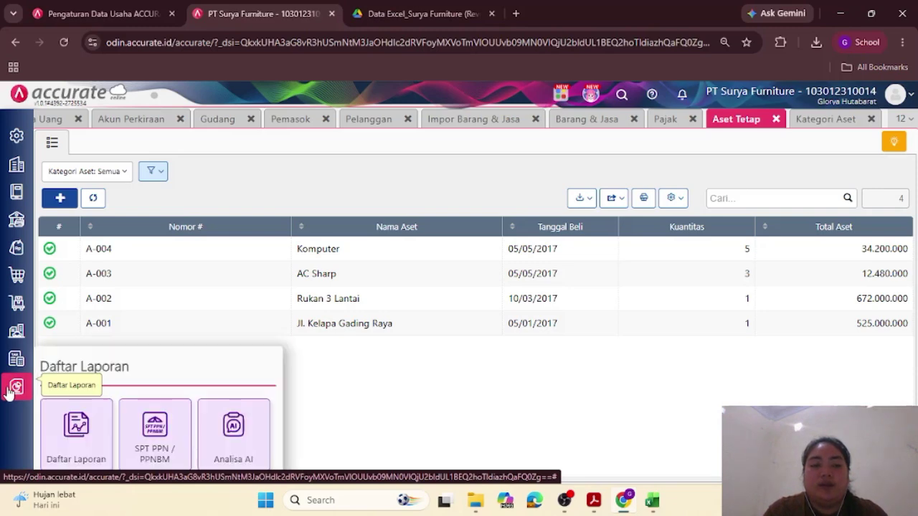
click(82, 452)
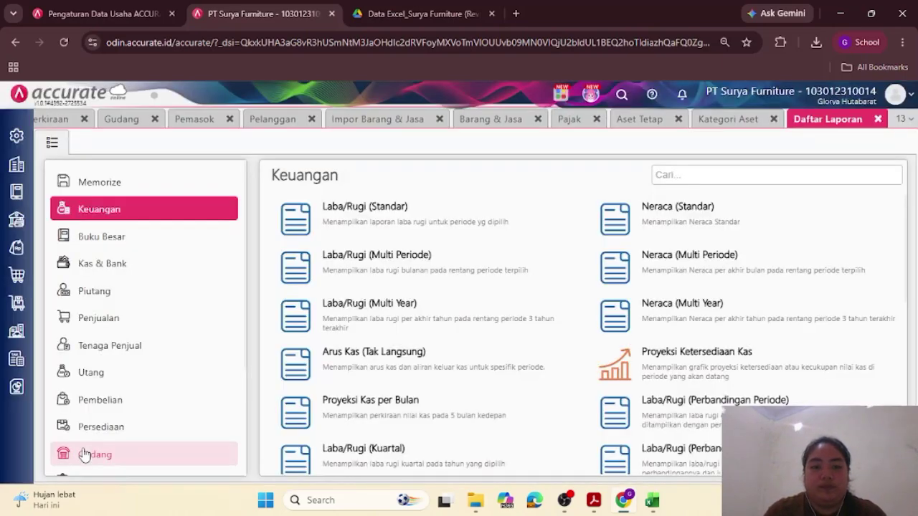
click(18, 387)
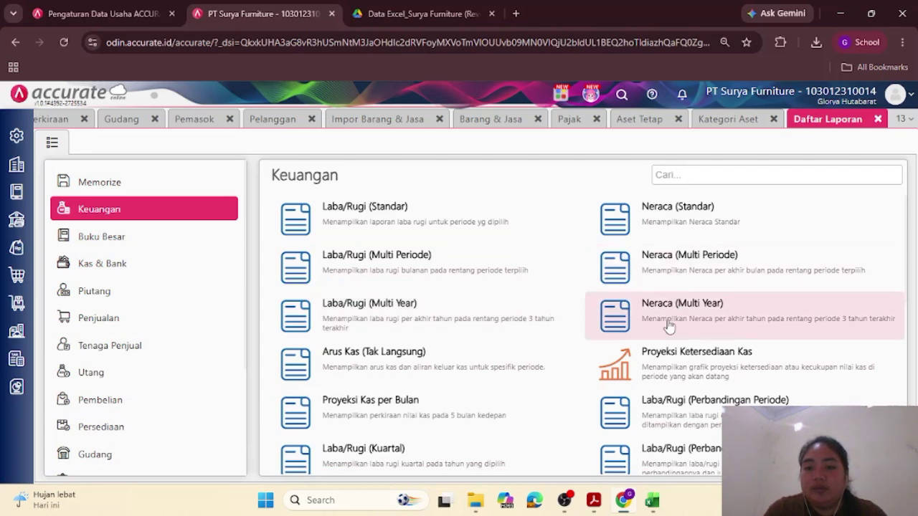
scroll(670, 327, down, 1)
scroll(670, 384, down, 1)
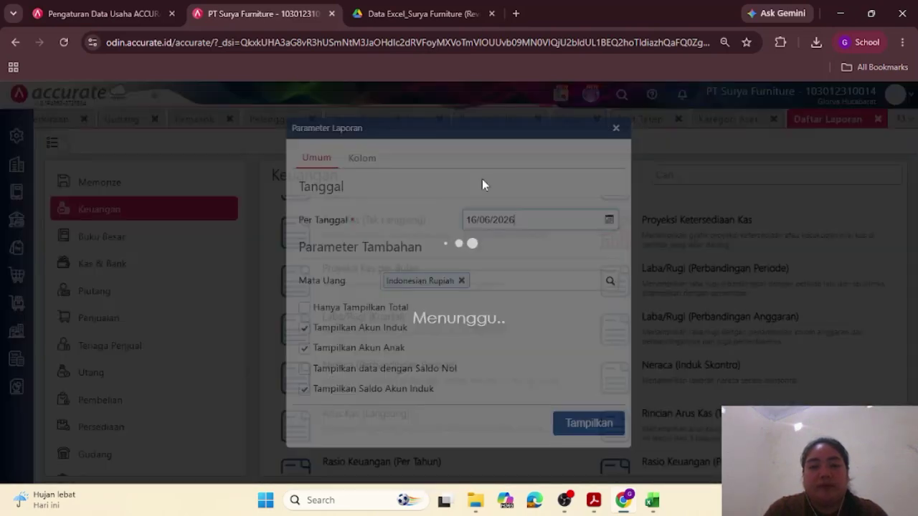
click(524, 224)
key(BackSpace)
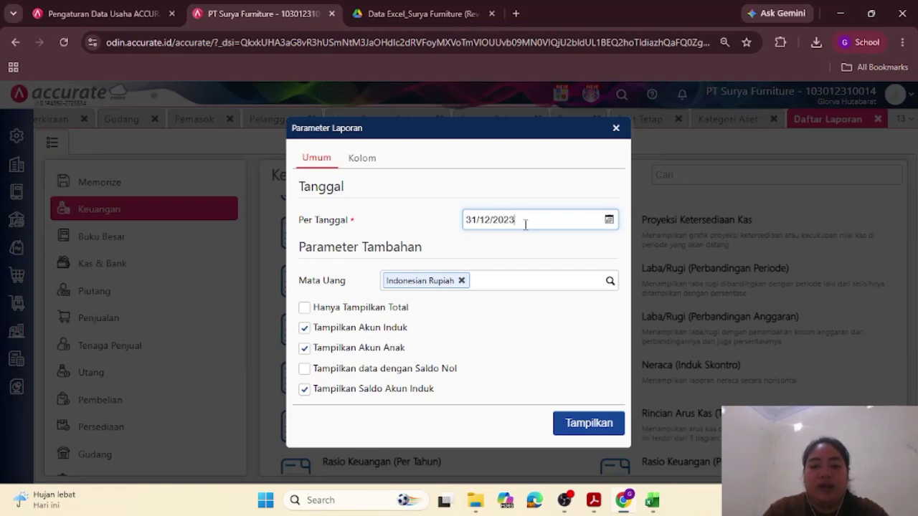
click(608, 426)
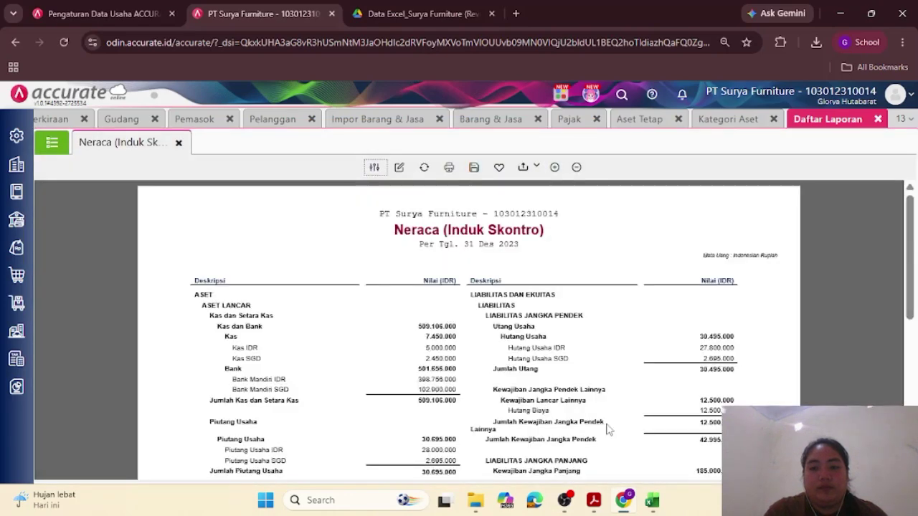
Step: Export the Neraca report, balancing at 1.850.891.000, to PDF
scroll(607, 429, down, 5)
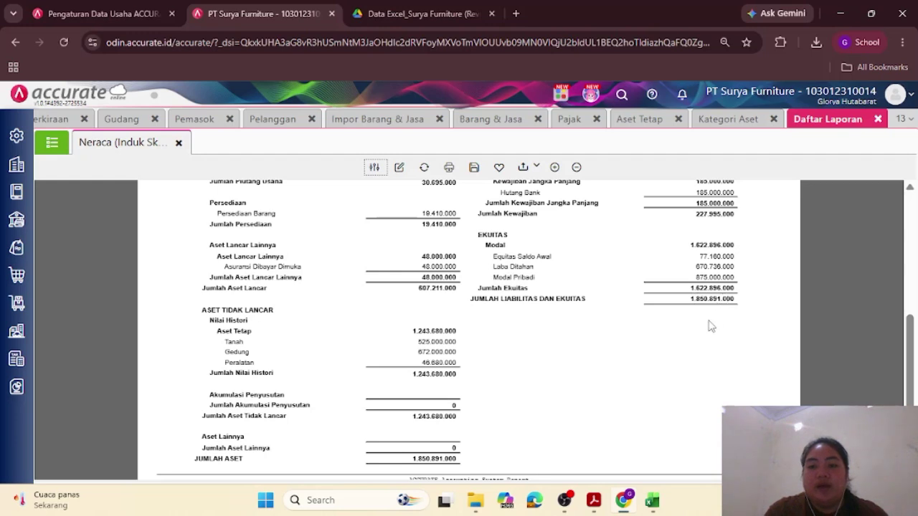
scroll(710, 326, down, 1)
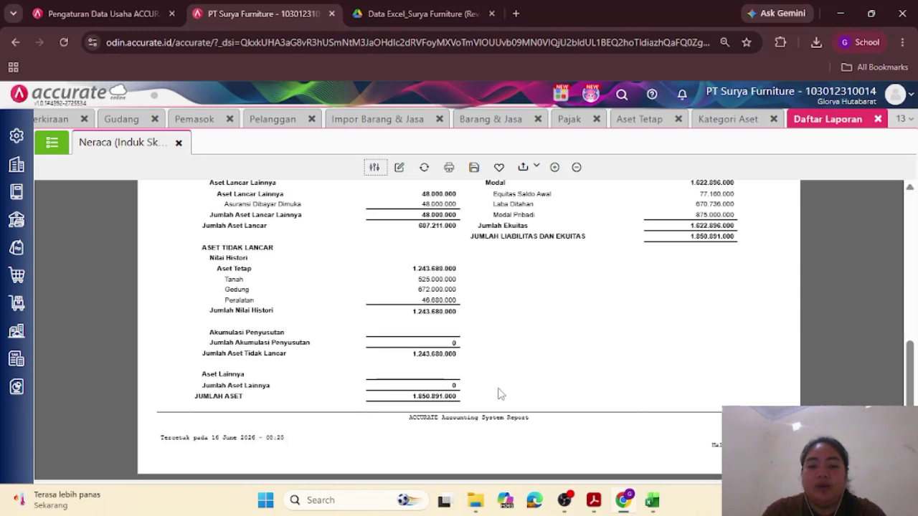
click(522, 167)
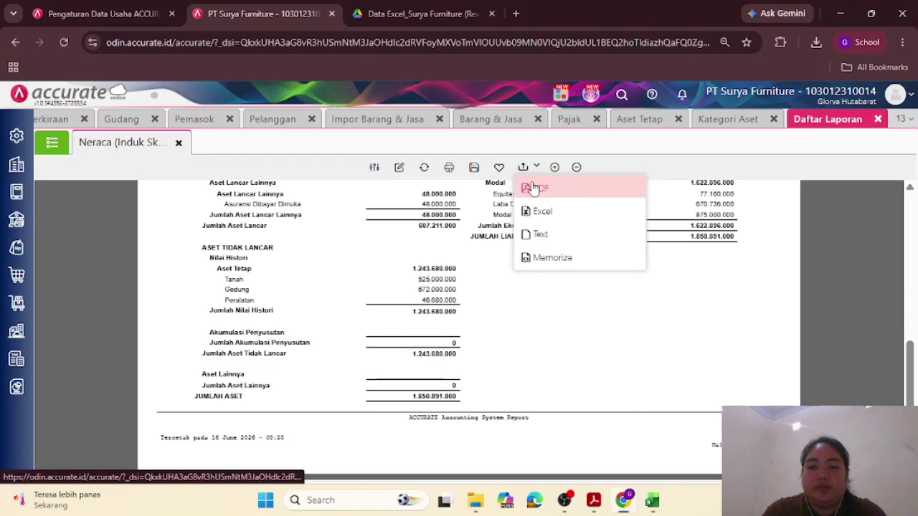
click(534, 188)
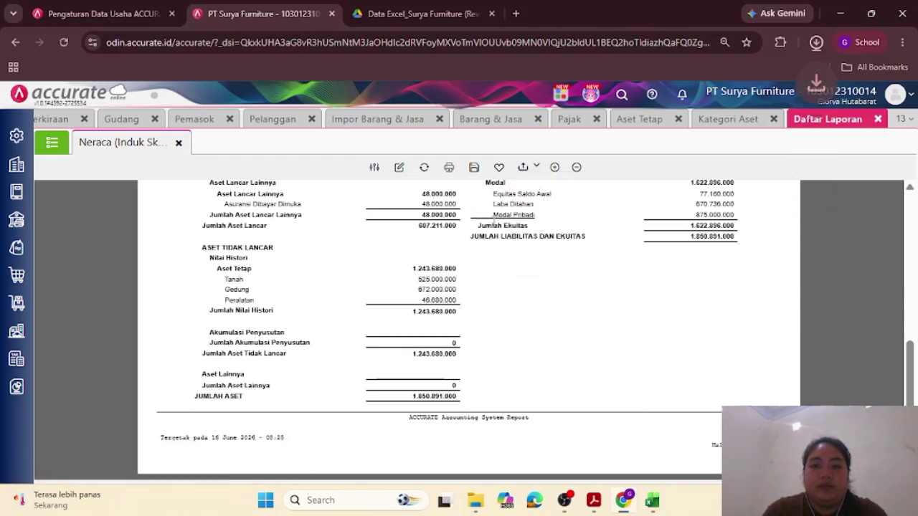
key(alt+Tab)
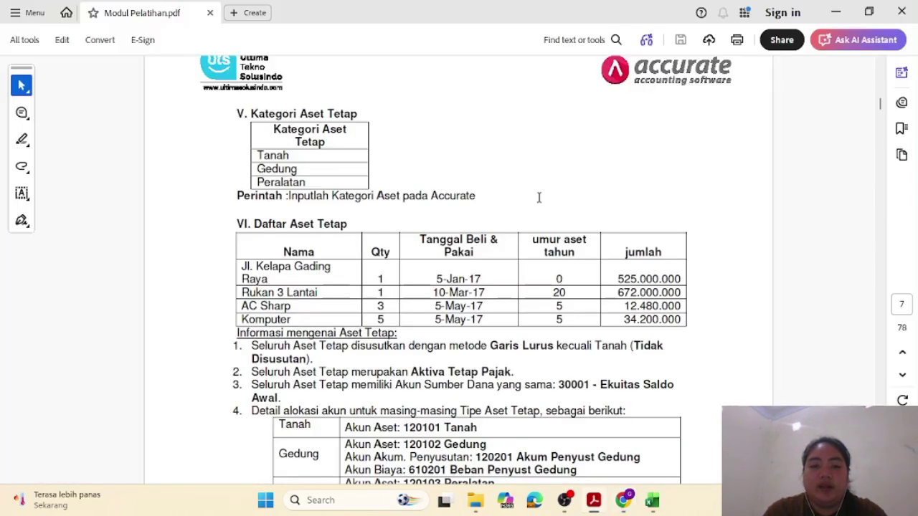
mouse_move(622, 499)
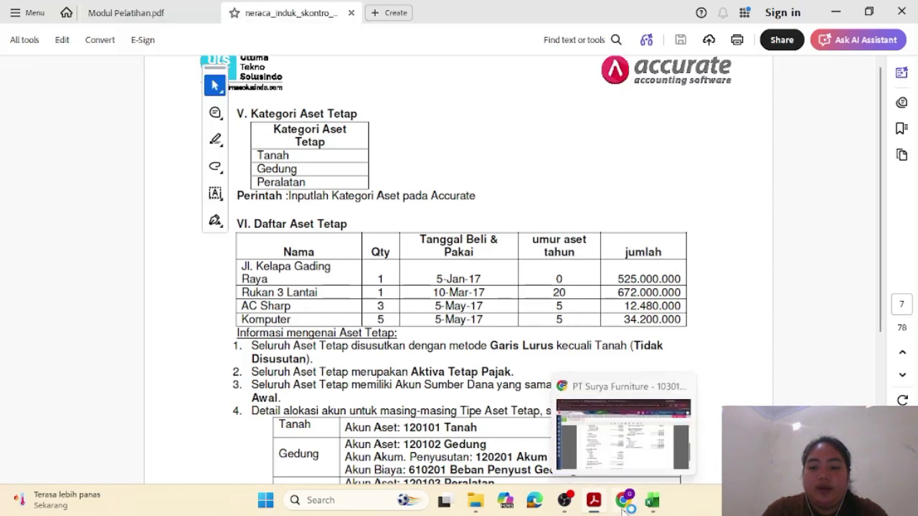
mouse_move(622, 464)
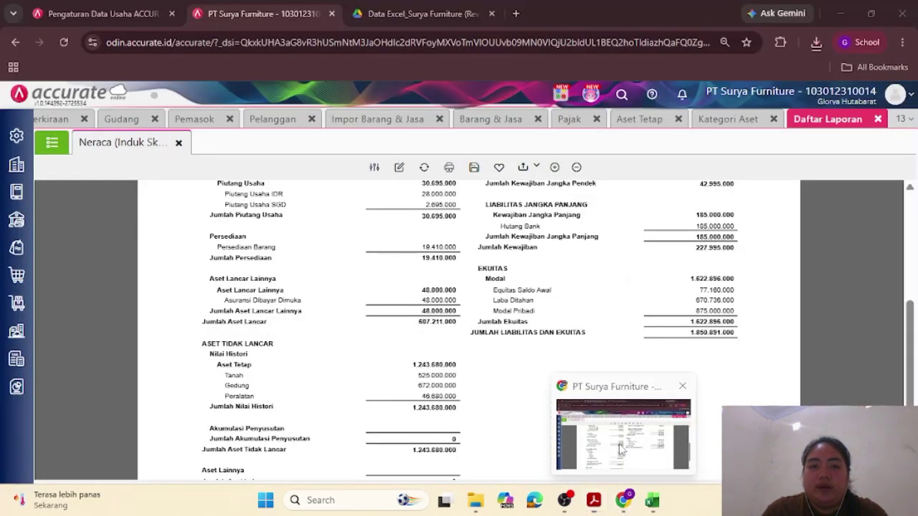
click(621, 449)
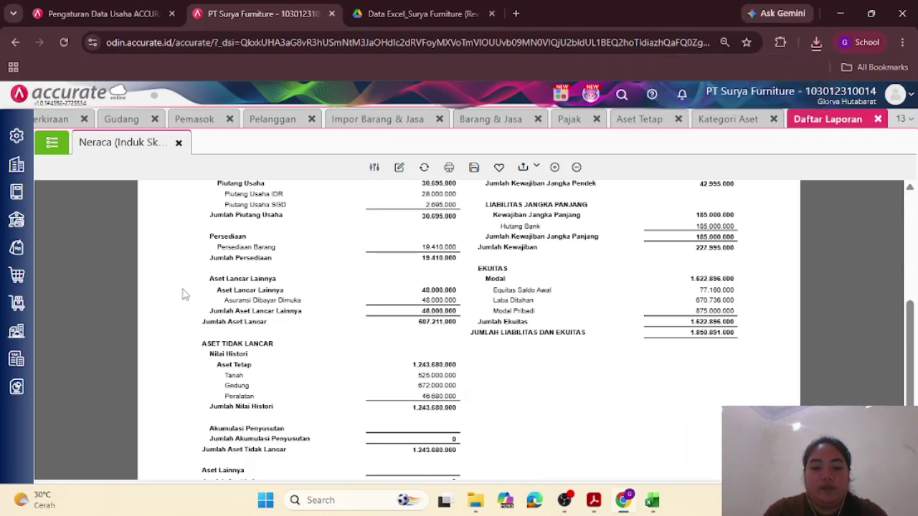
Step: Start a new entry under Perusahaan > Proses Akhir Bulan
click(16, 166)
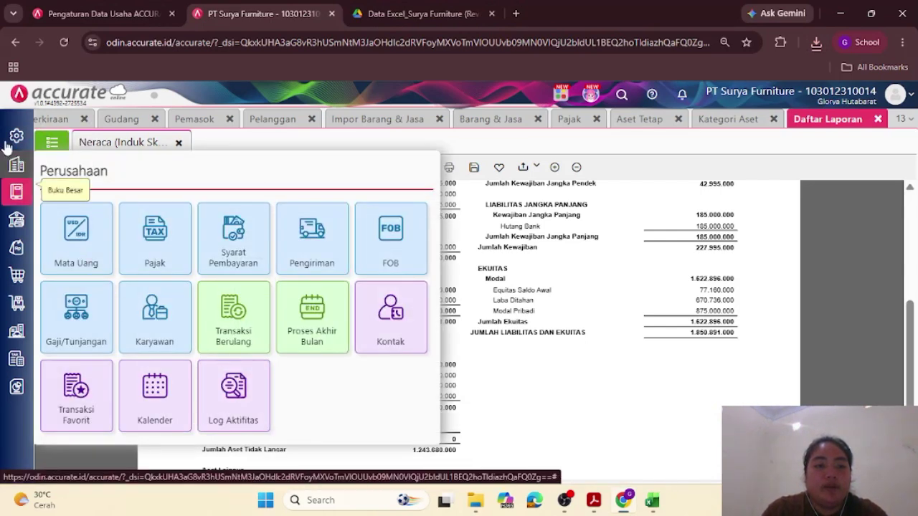
click(321, 316)
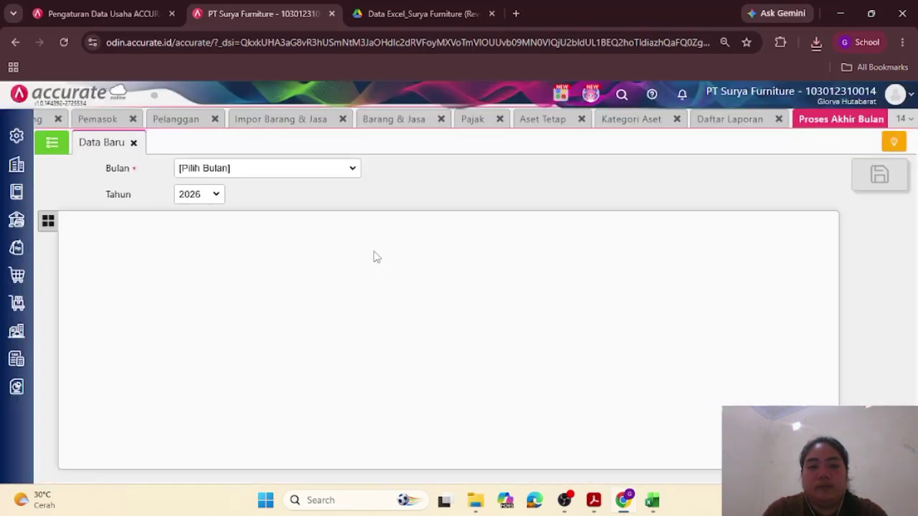
click(59, 149)
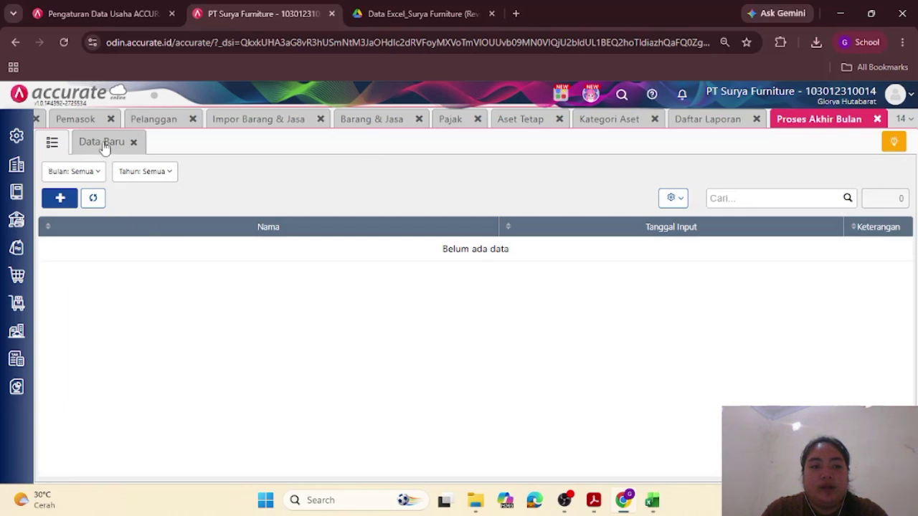
click(102, 145)
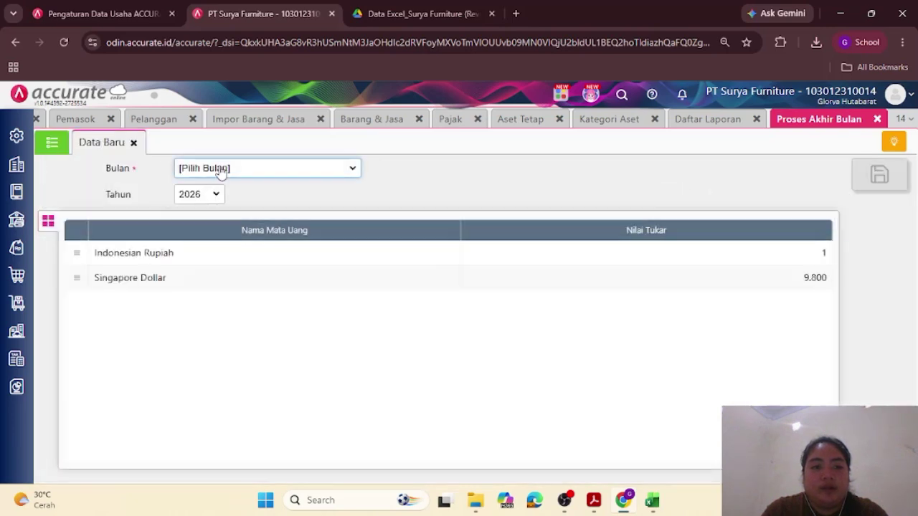
Step: Set the closing period to Desember 2023 and open the Singapore Dollar rate
click(221, 169)
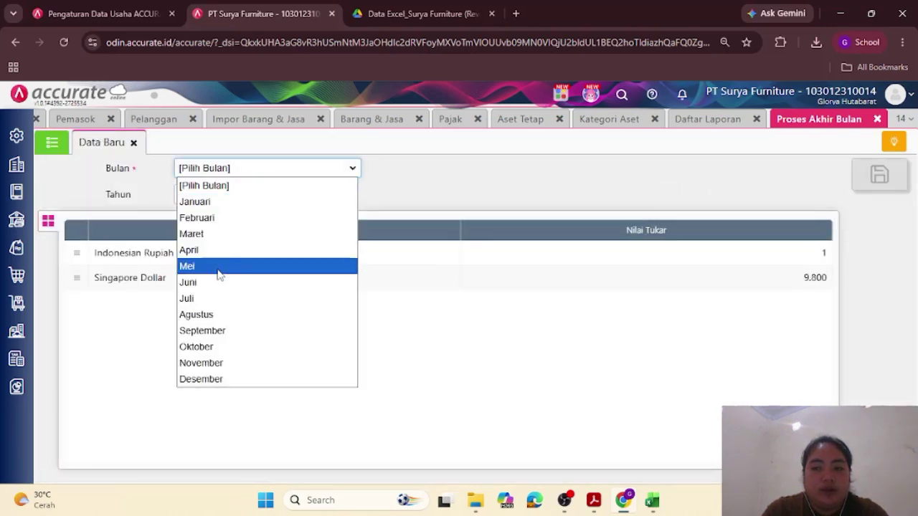
click(212, 380)
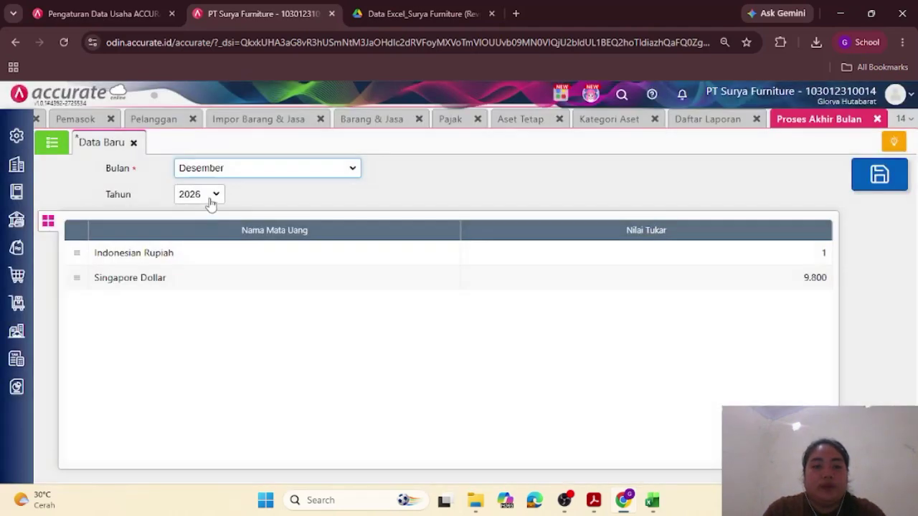
click(211, 204)
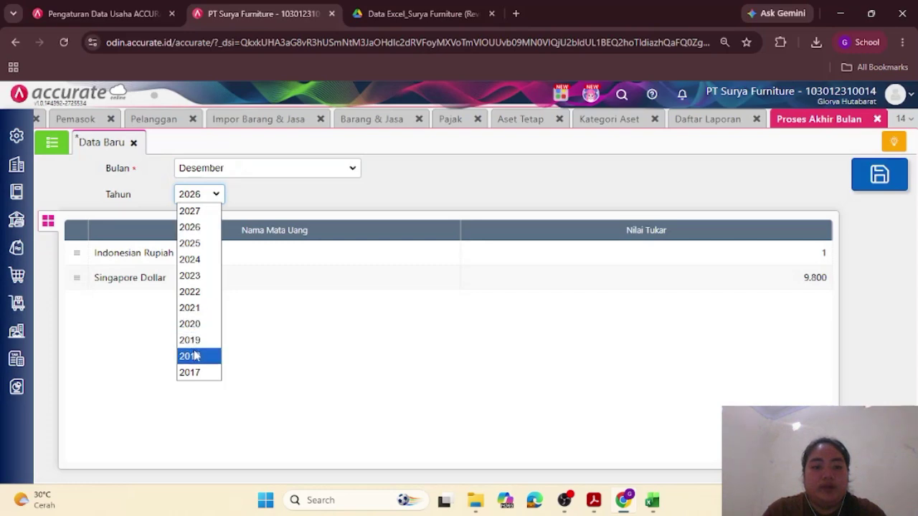
click(198, 279)
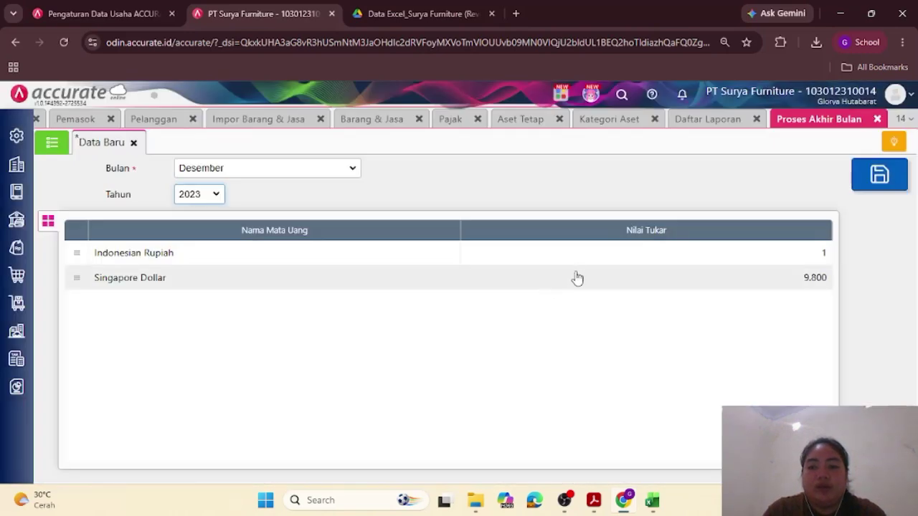
click(577, 278)
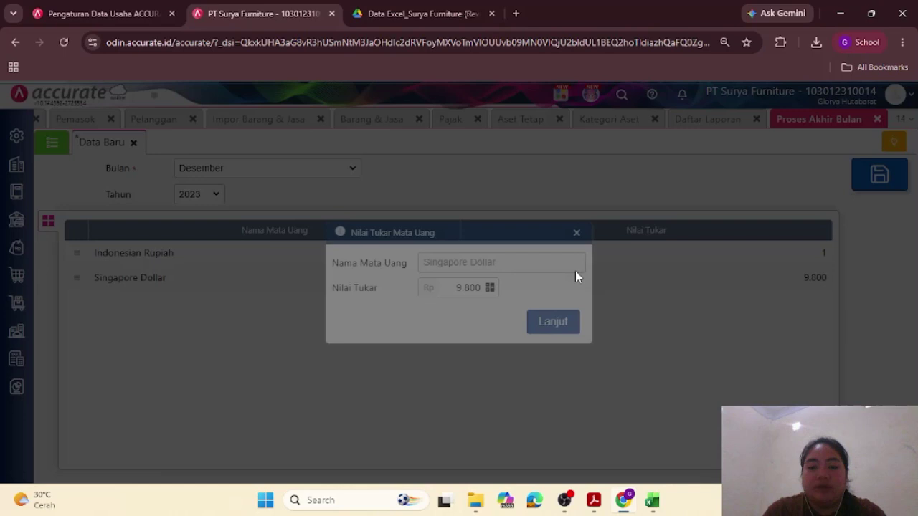
Step: Replace the 9.800 Singapore Dollar rate with 11.773,75
click(480, 287)
key(BackSpace)
key(BackSpace)
key(BackSpace)
key(BackSpace)
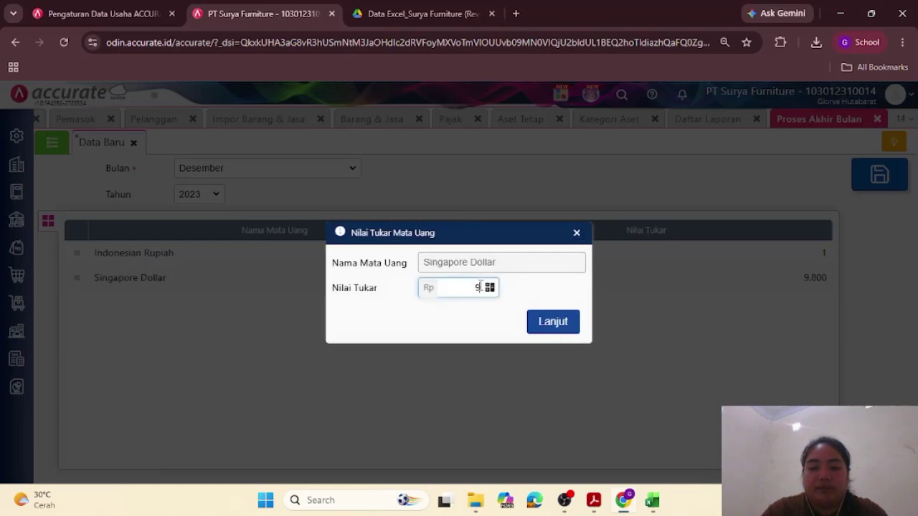
text(11.773)
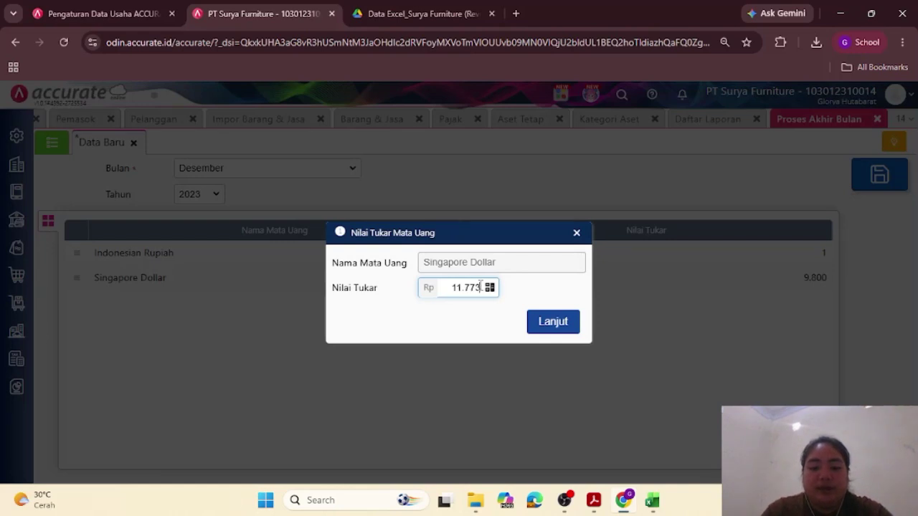
text(,75)
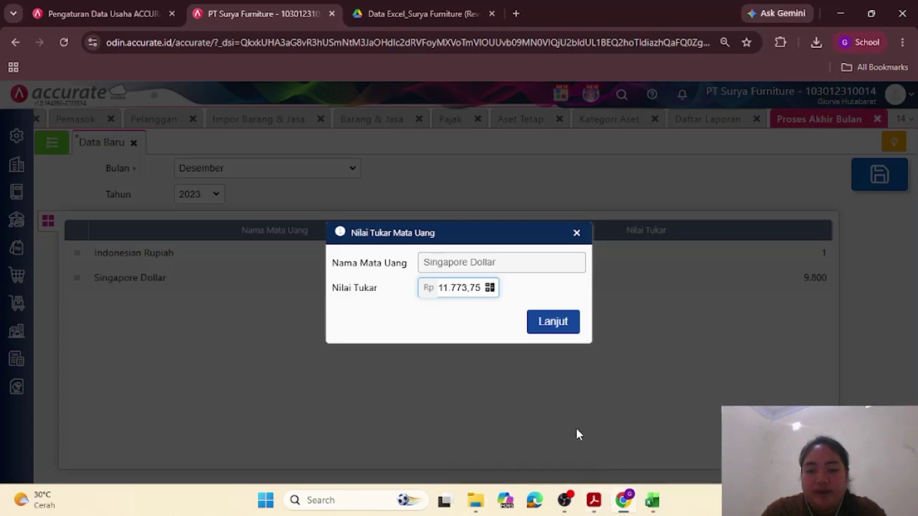
Step: Scroll the Modul Pelatihan PDF to page 8 with the month-end closing steps and Neraca table
mouse_move(592, 500)
click(529, 437)
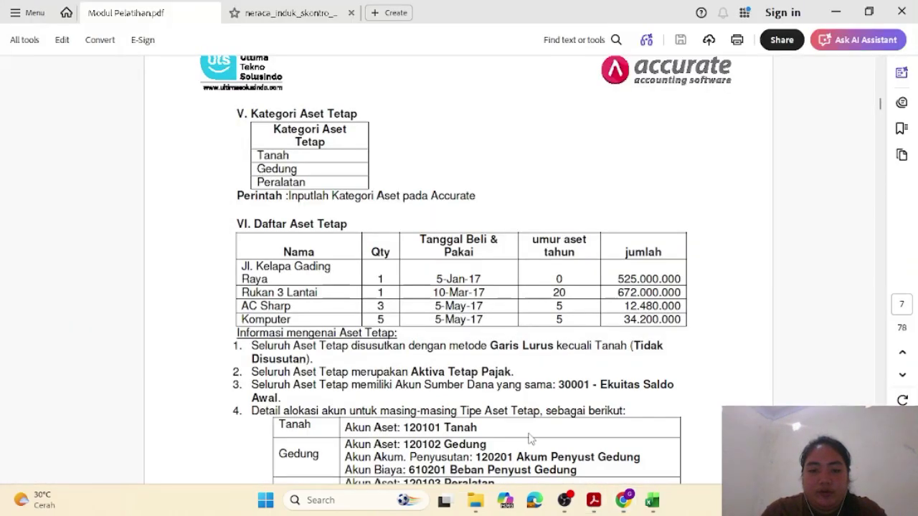
scroll(529, 437, down, 10)
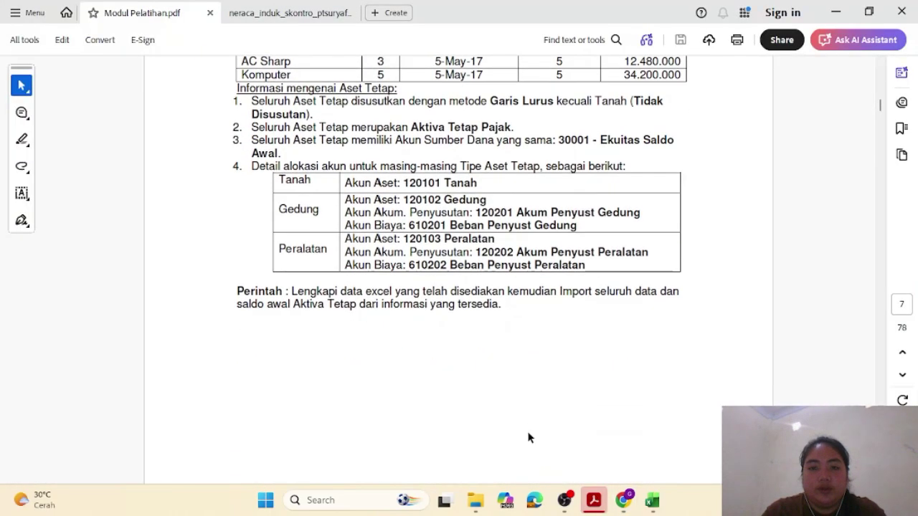
scroll(528, 436, down, 4)
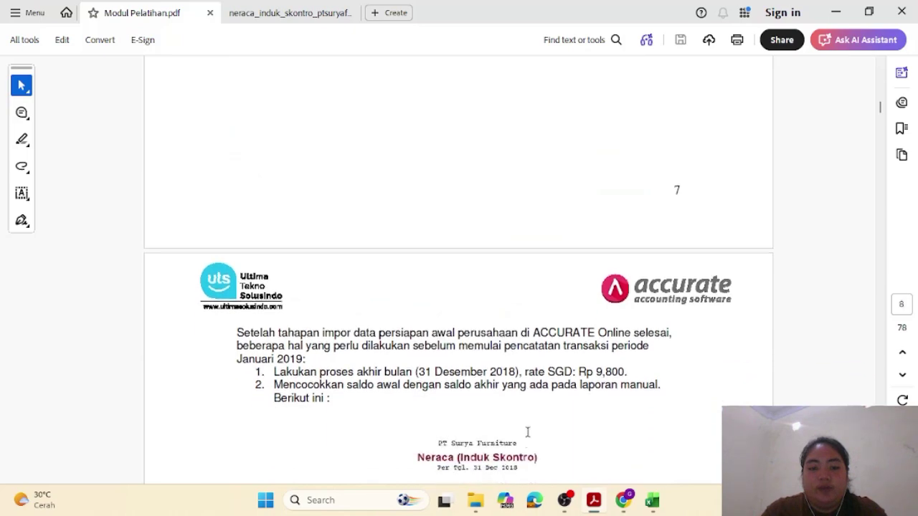
scroll(528, 432, down, 4)
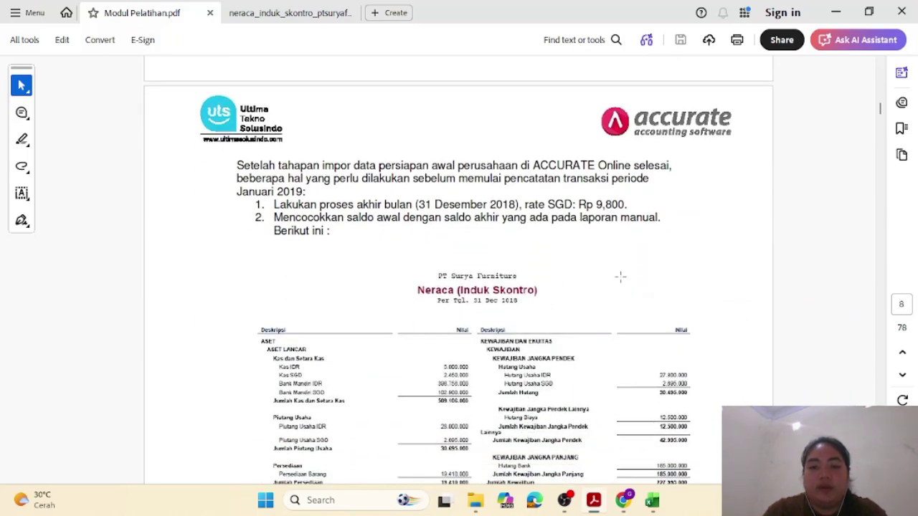
mouse_move(631, 503)
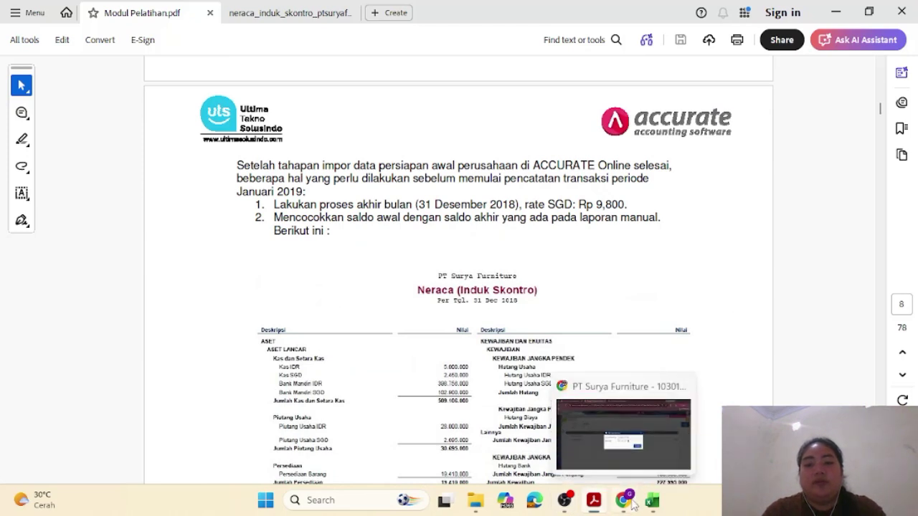
mouse_move(625, 474)
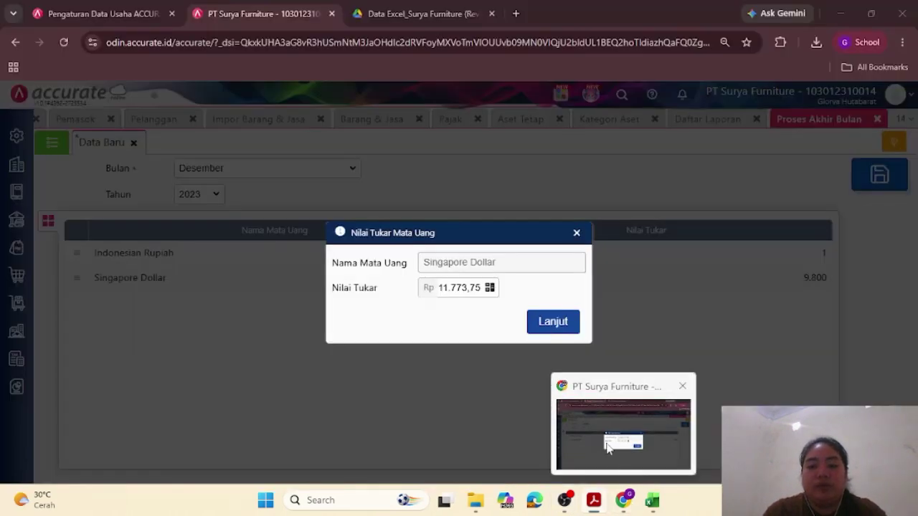
Step: Confirm the SGD rate of 11.773,75, save the closing, and reopen the Desember 2023 entry from the list
click(606, 447)
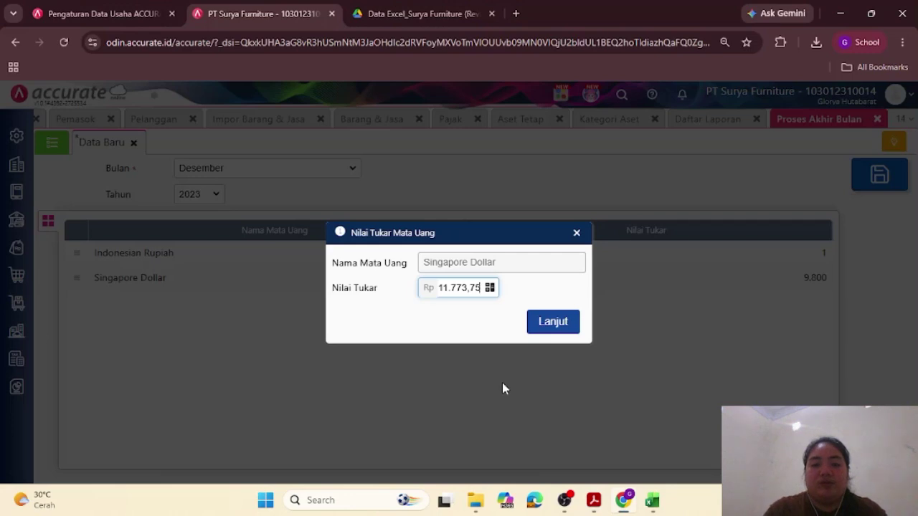
click(541, 321)
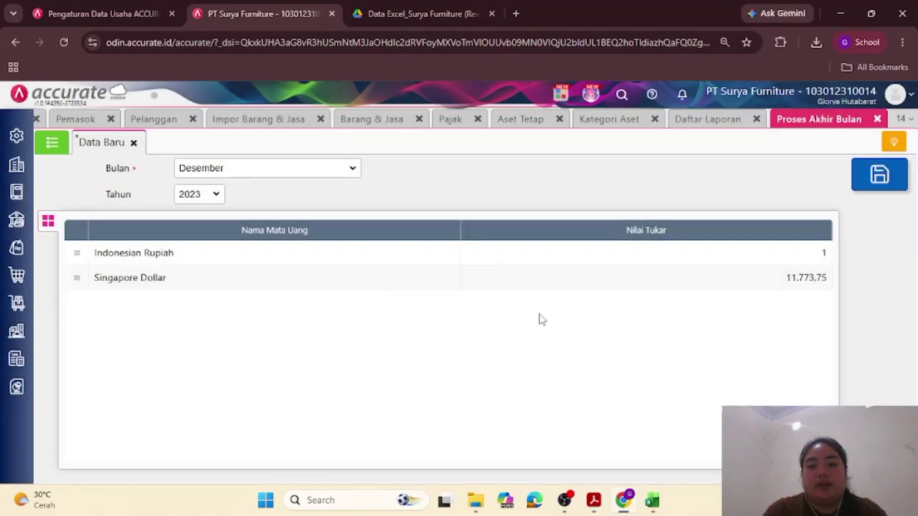
click(881, 185)
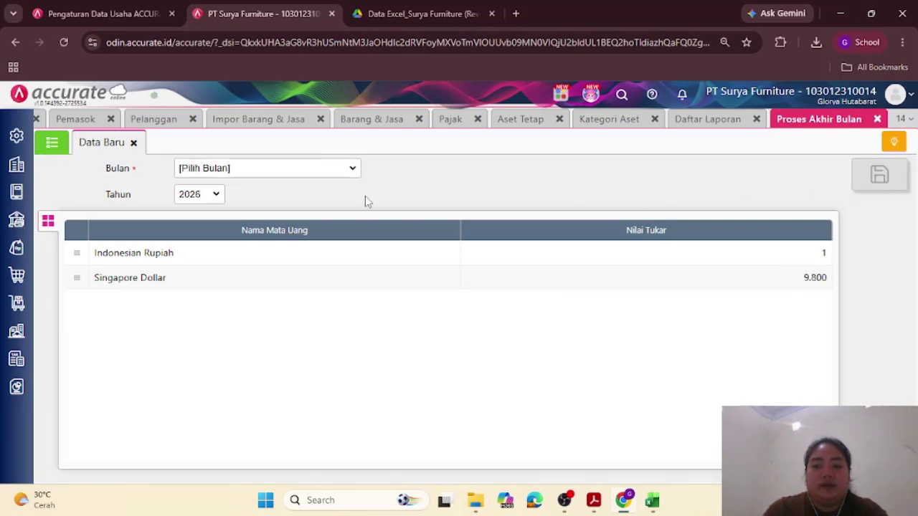
click(52, 143)
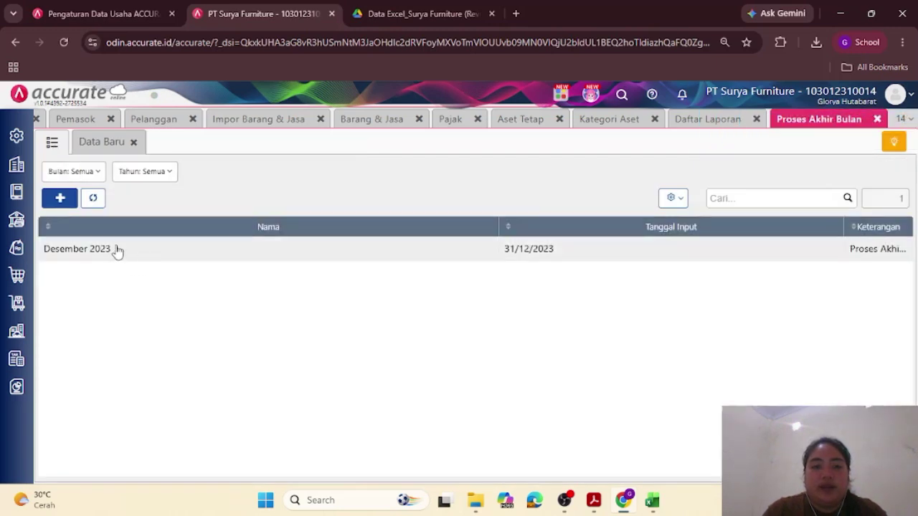
click(135, 250)
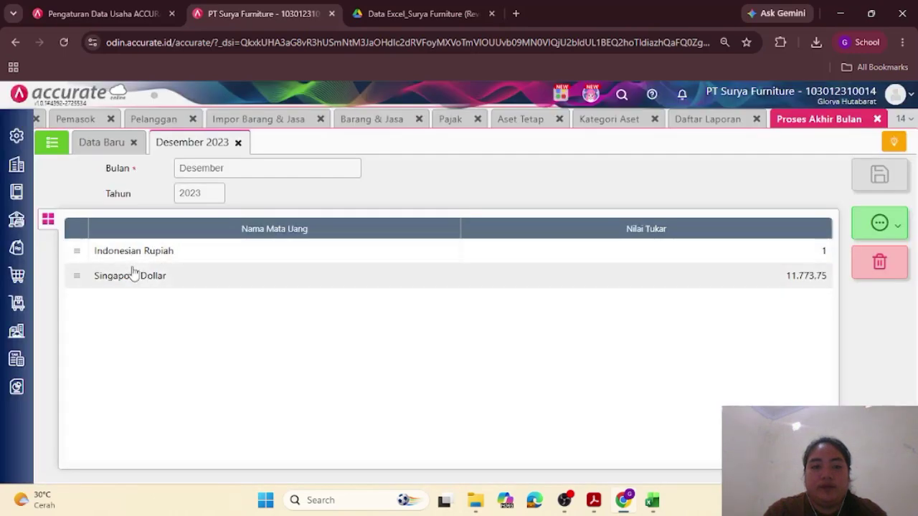
Step: Refresh the Neraca (Induk Skontro) report and check that 31 Des 2023 balances at 1.596.371.593,75
click(691, 120)
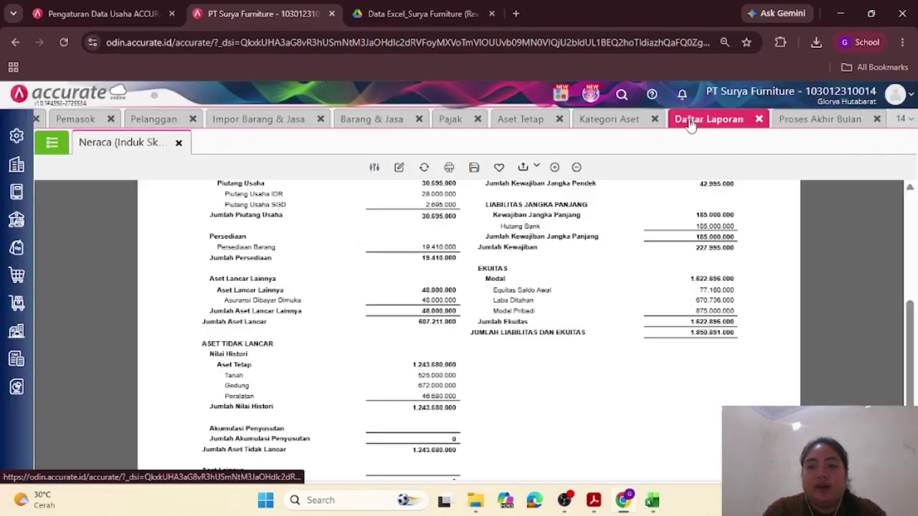
click(424, 168)
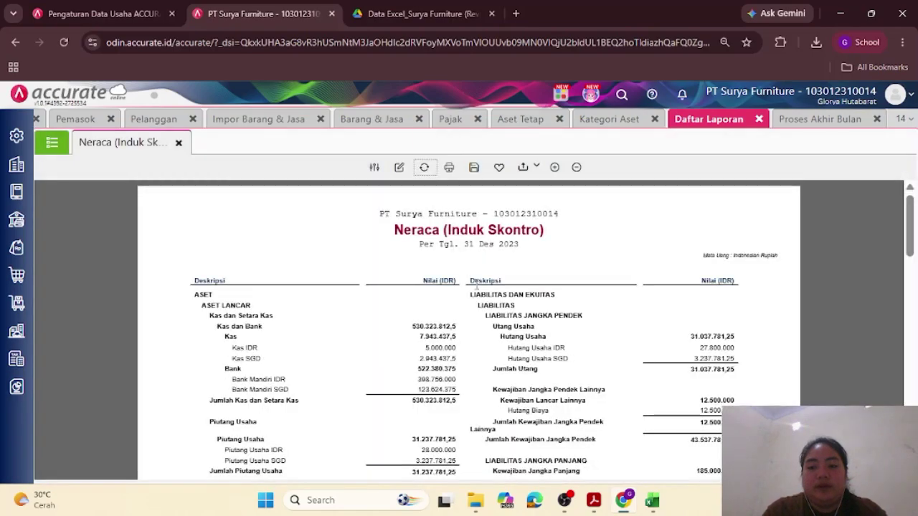
scroll(393, 285, down, 10)
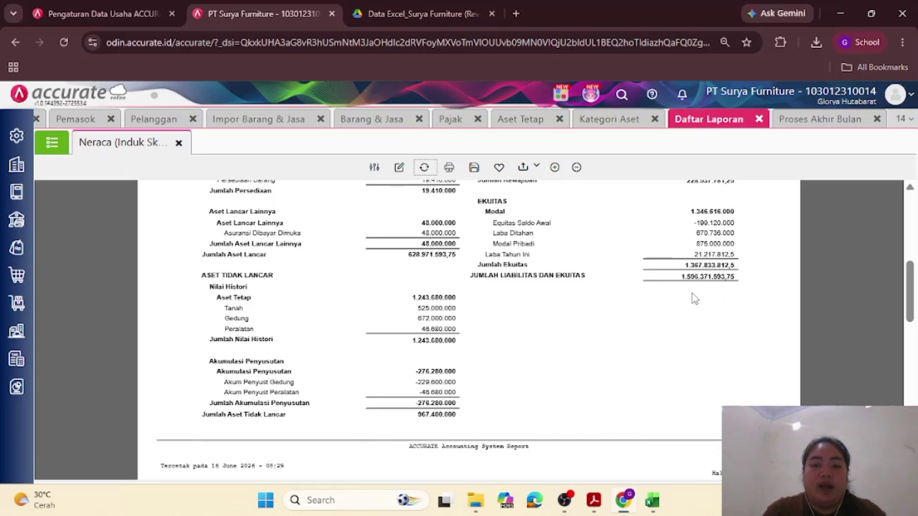
scroll(481, 414, down, 5)
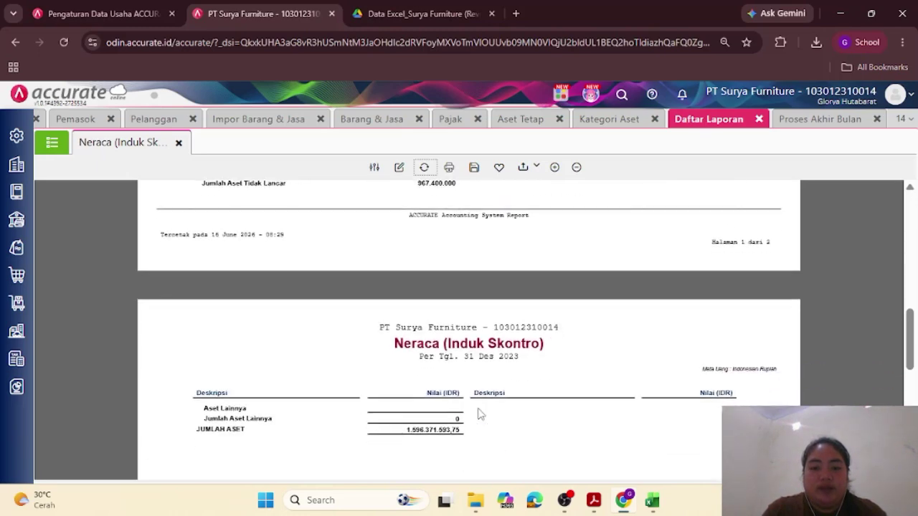
scroll(480, 414, up, 6)
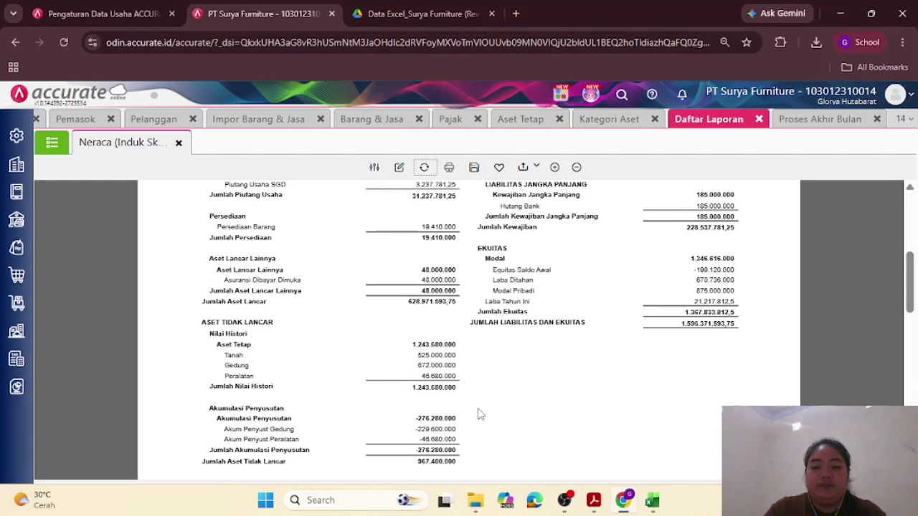
scroll(585, 420, down, 5)
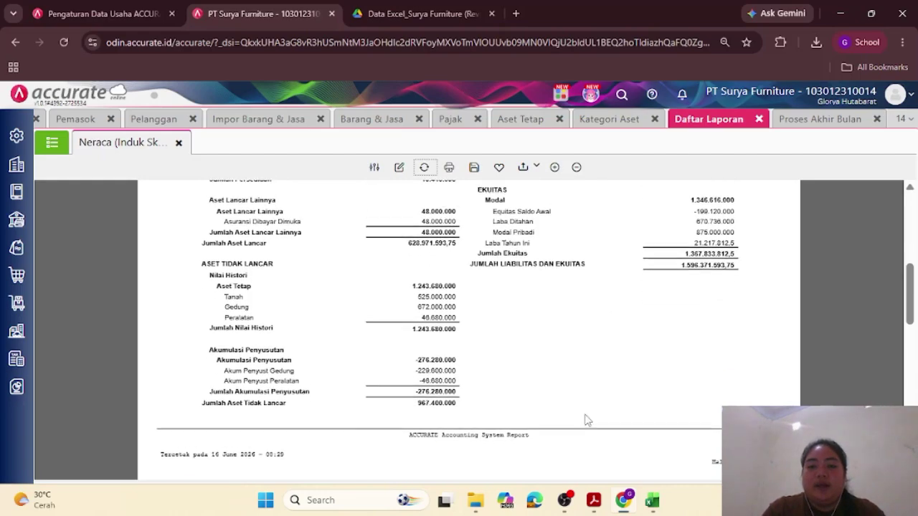
scroll(585, 420, up, 8)
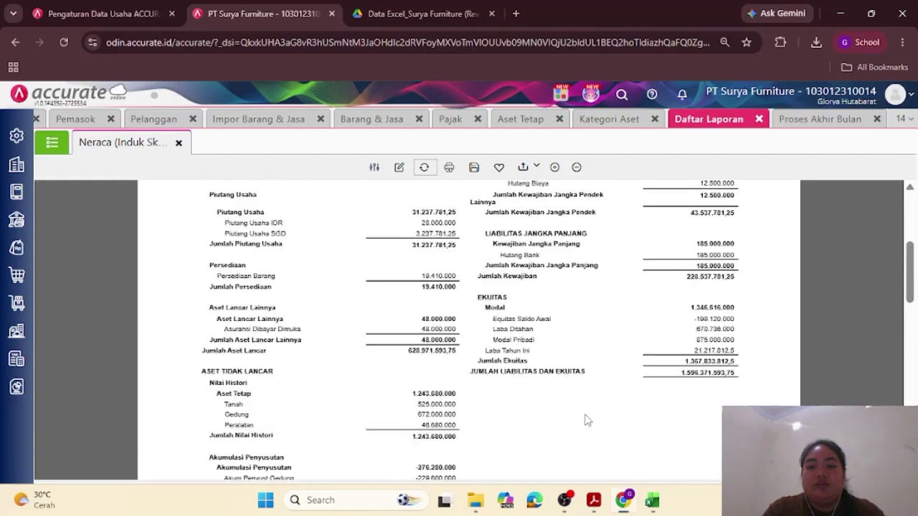
scroll(585, 416, down, 3)
scroll(586, 416, down, 3)
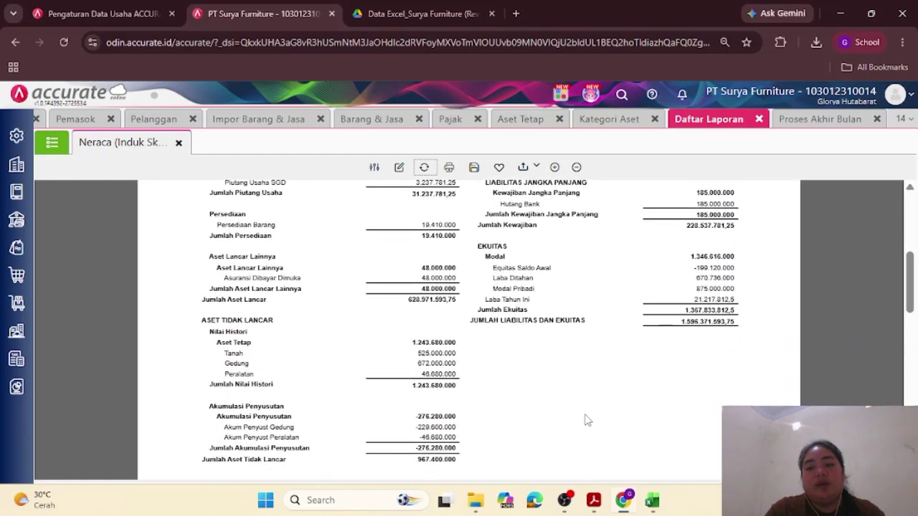
scroll(585, 420, down, 5)
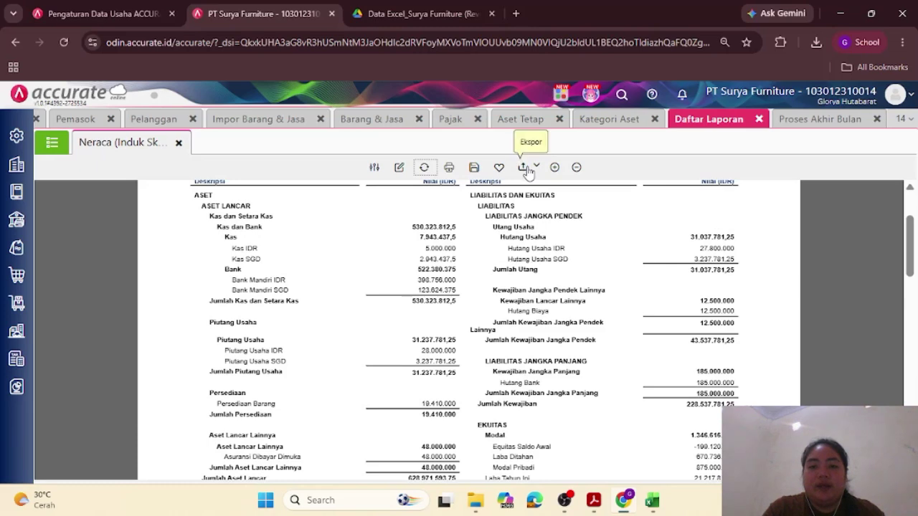
scroll(526, 175, up, 2)
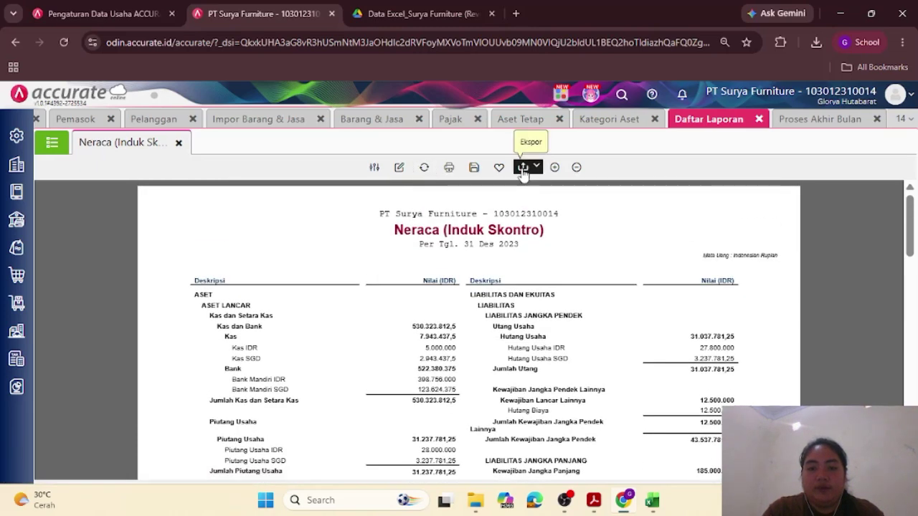
Step: Export the refreshed Neraca to PDF and review its 1.596.371.593,75 totals in Acrobat
click(526, 172)
click(530, 192)
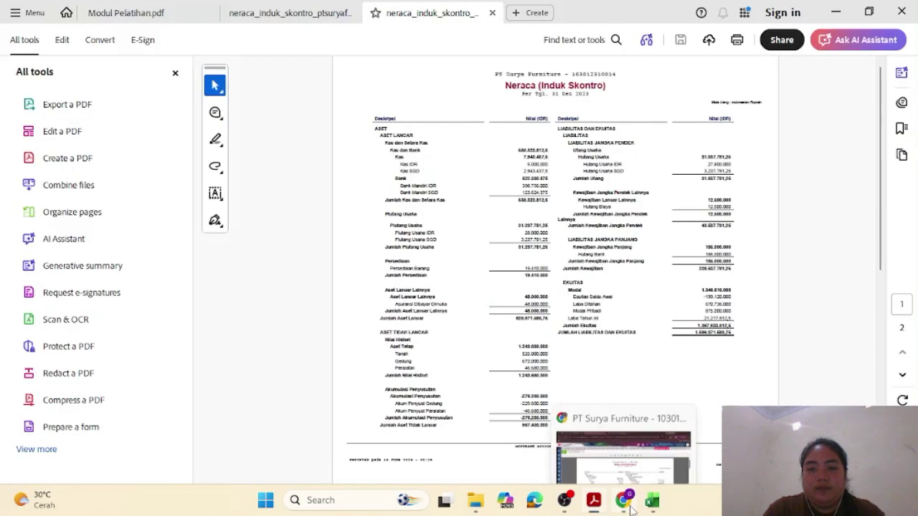
click(174, 75)
ctrl+scroll(518, 276, up, 2)
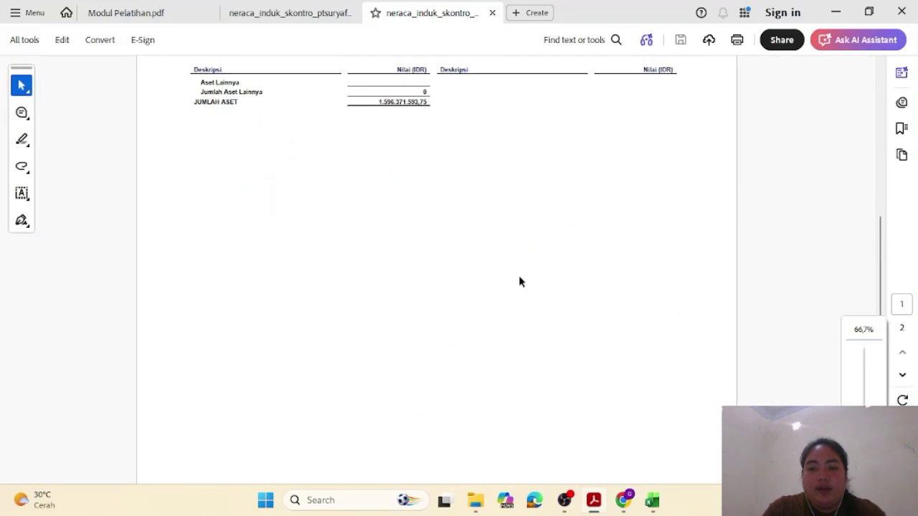
ctrl+scroll(518, 275, up, 3)
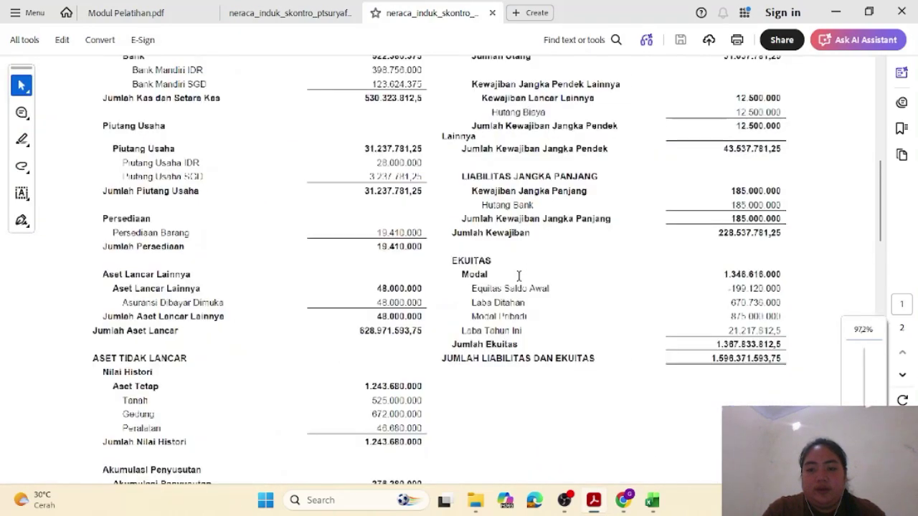
scroll(749, 285, down, 5)
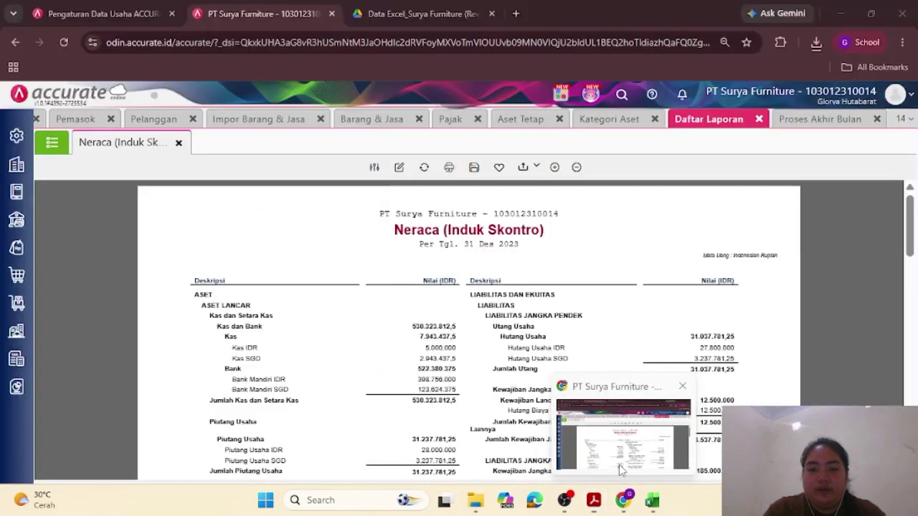
Step: Go back to the Neraca report in Accurate Online and scroll through it again
click(619, 465)
scroll(578, 420, down, 2)
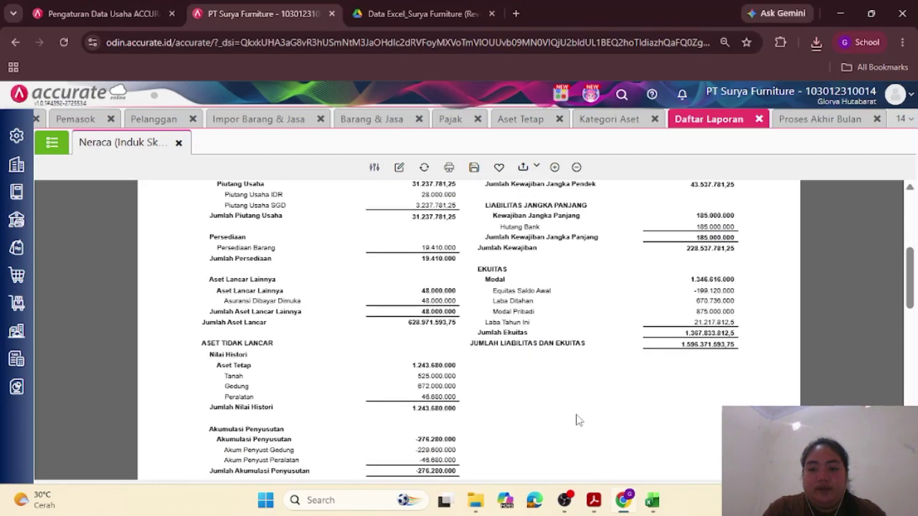
scroll(576, 415, down, 7)
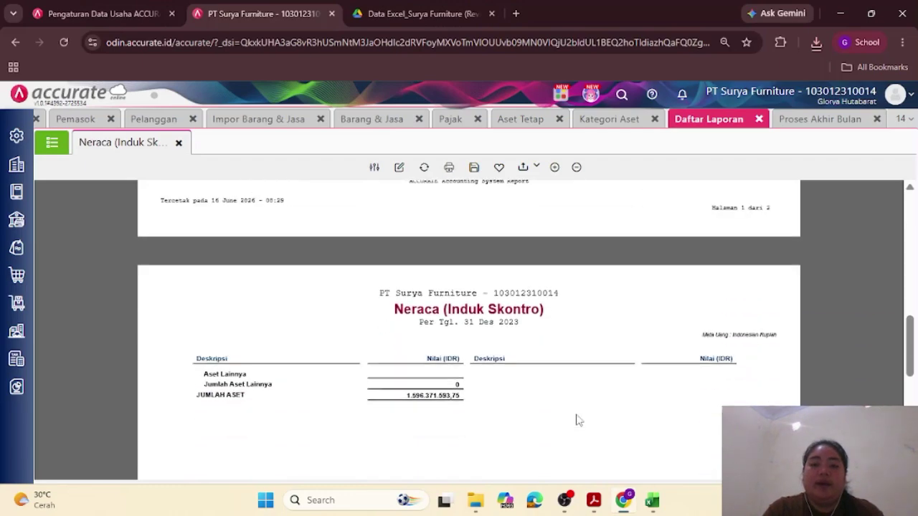
scroll(579, 420, up, 8)
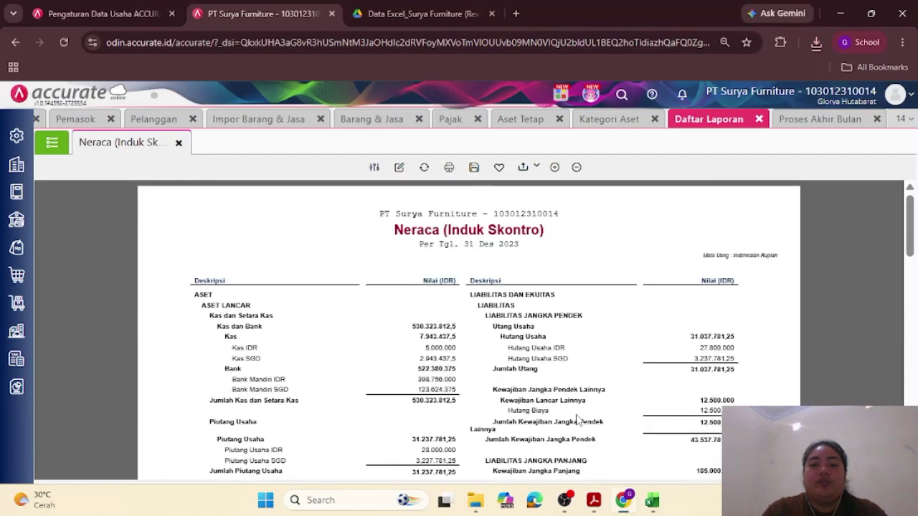